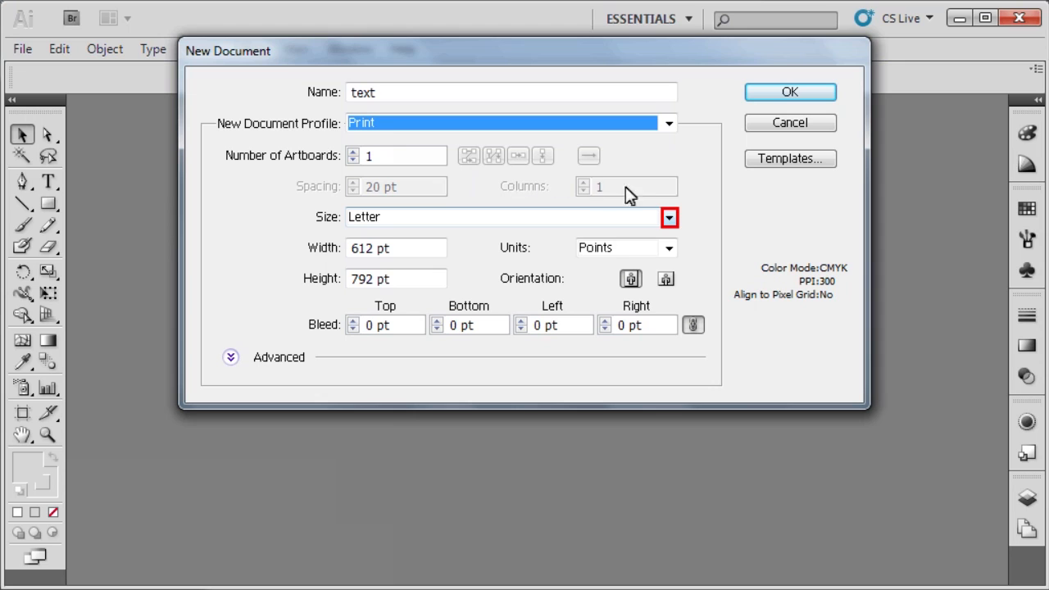
# - Set the new document to Letter size, Points units and landscape orientation, and create it
pyautogui.click(668, 217)
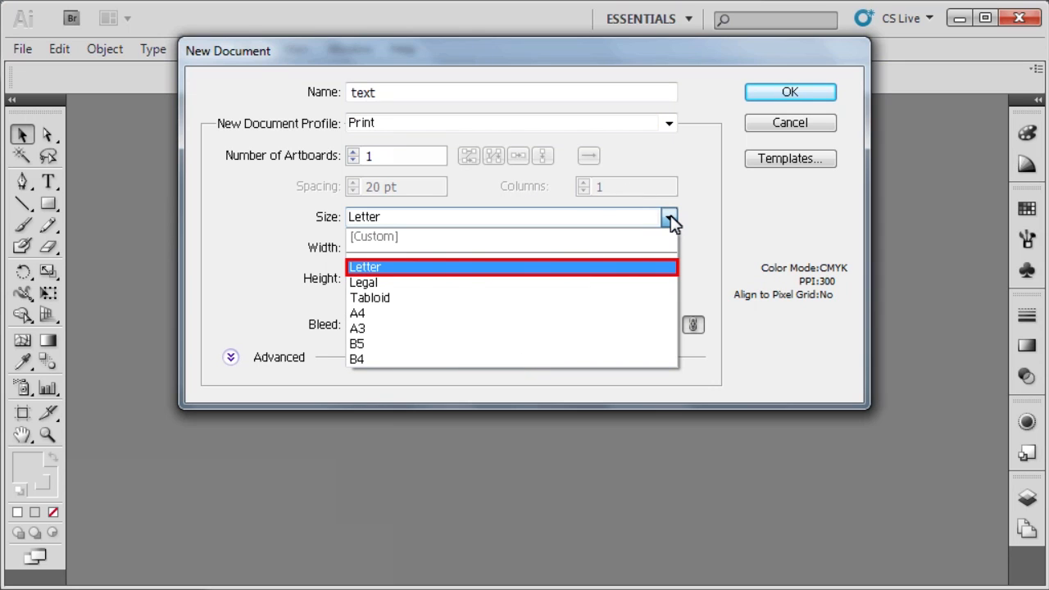
pyautogui.click(379, 273)
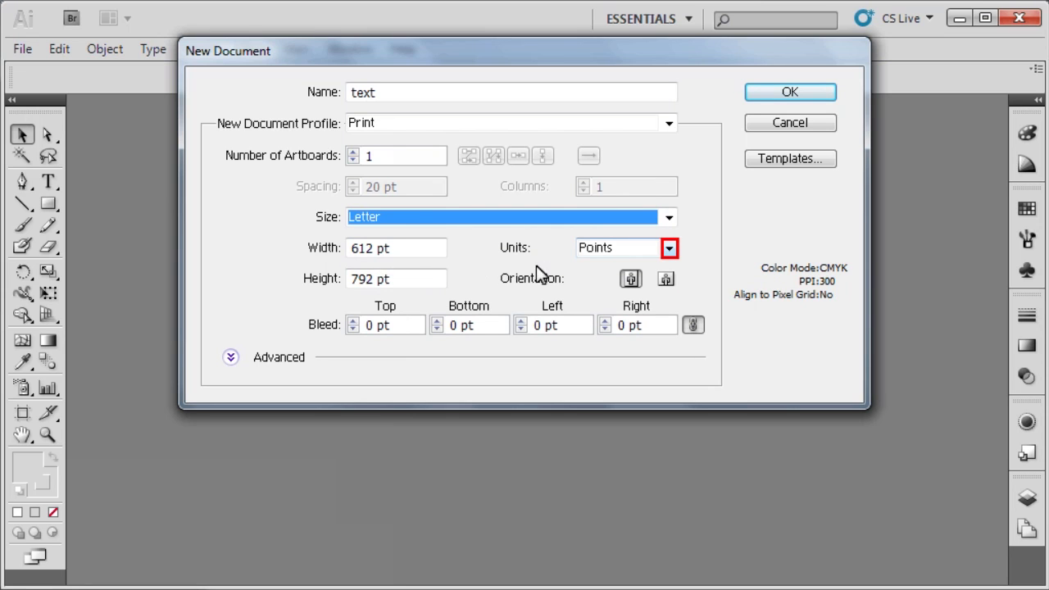
pyautogui.click(669, 248)
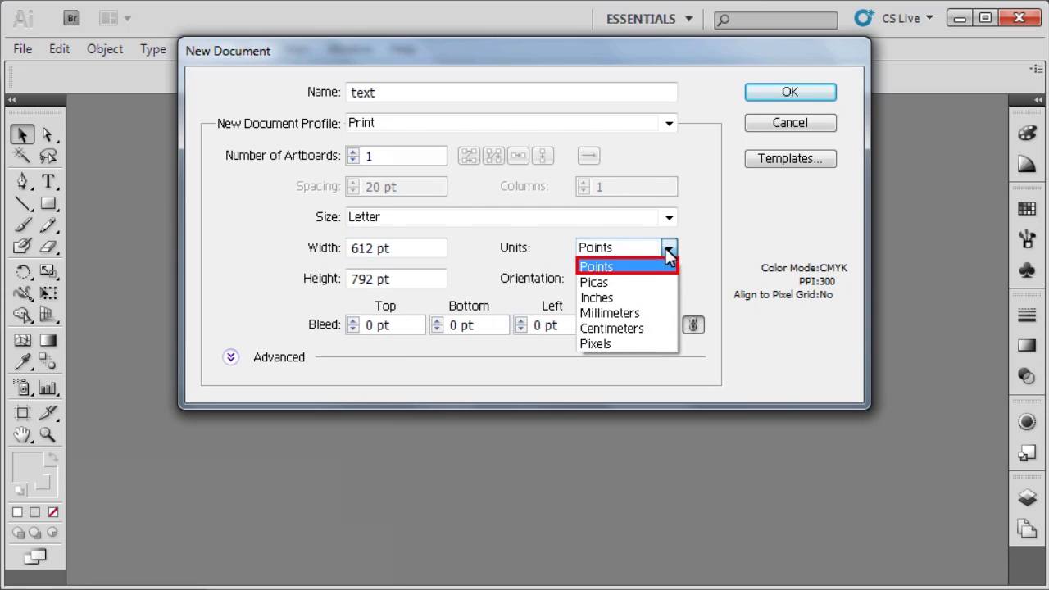
pyautogui.click(623, 266)
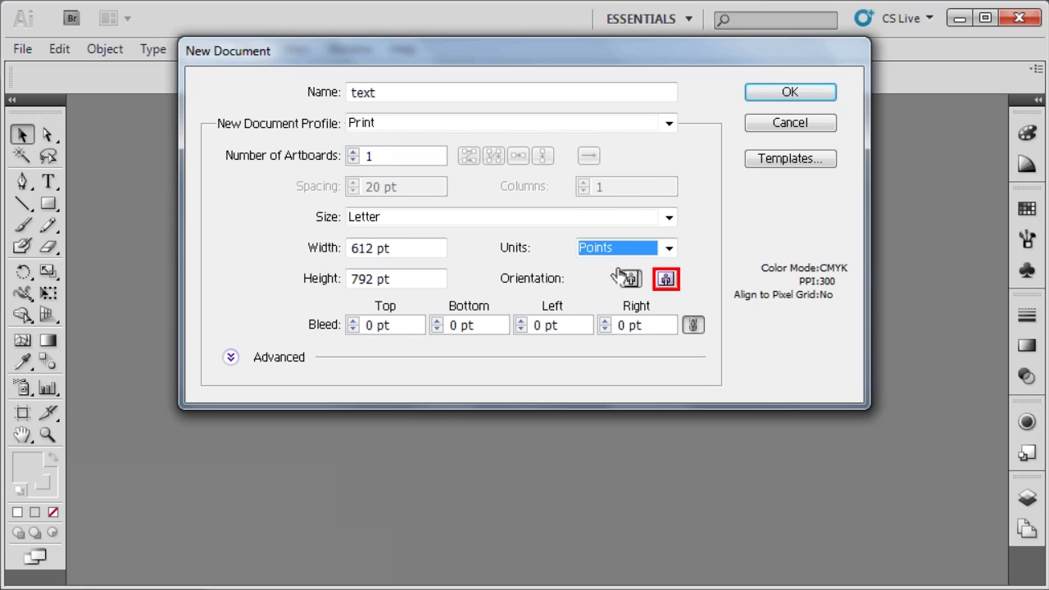
pyautogui.click(665, 280)
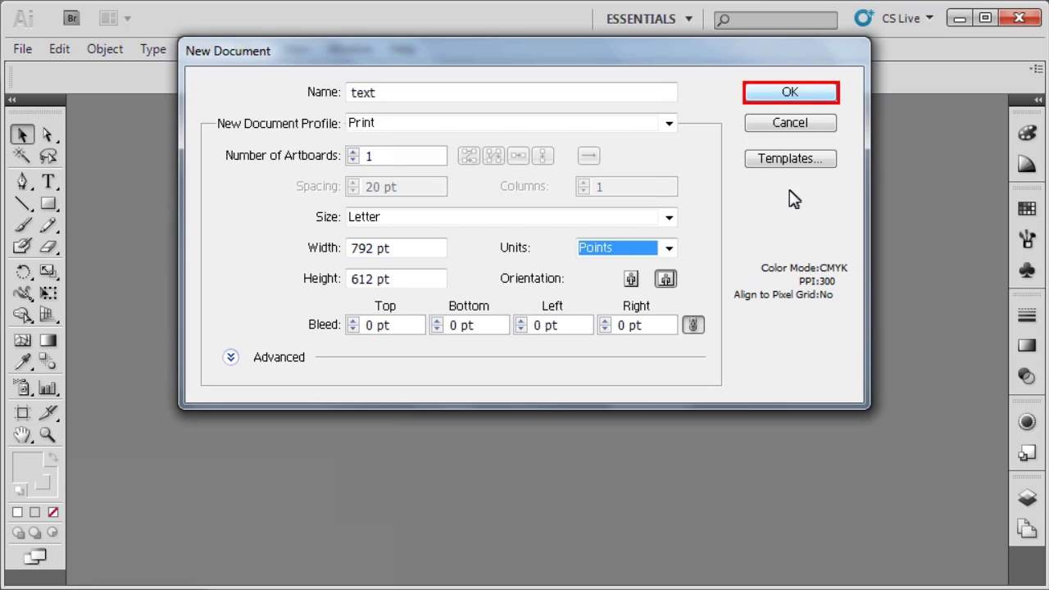
pyautogui.click(803, 96)
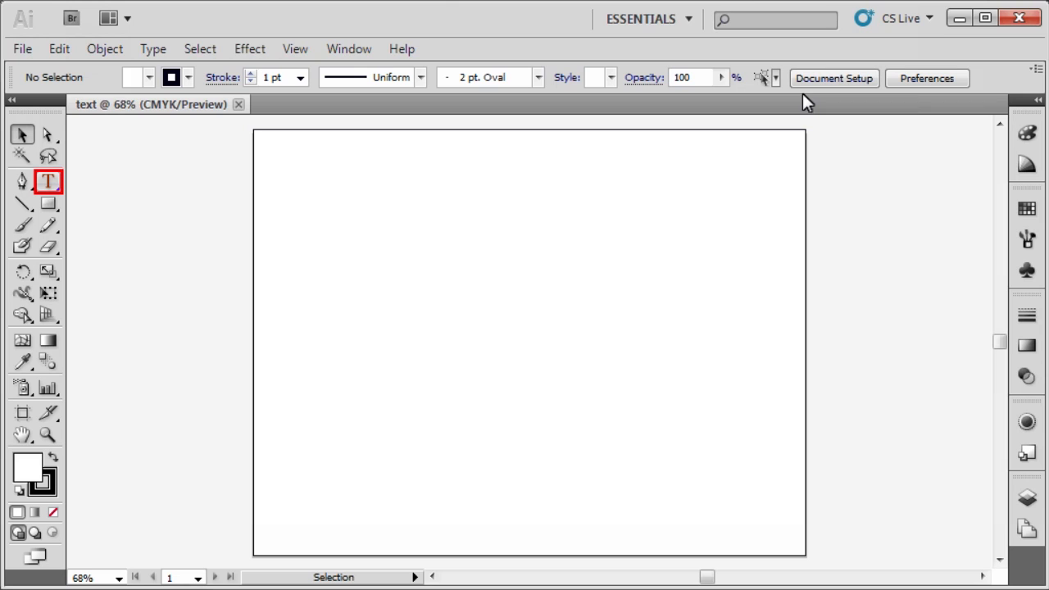
# - Add the point text "FRESH" near the middle of the artboard and finish editing it so it is selected as an object
pyautogui.click(49, 179)
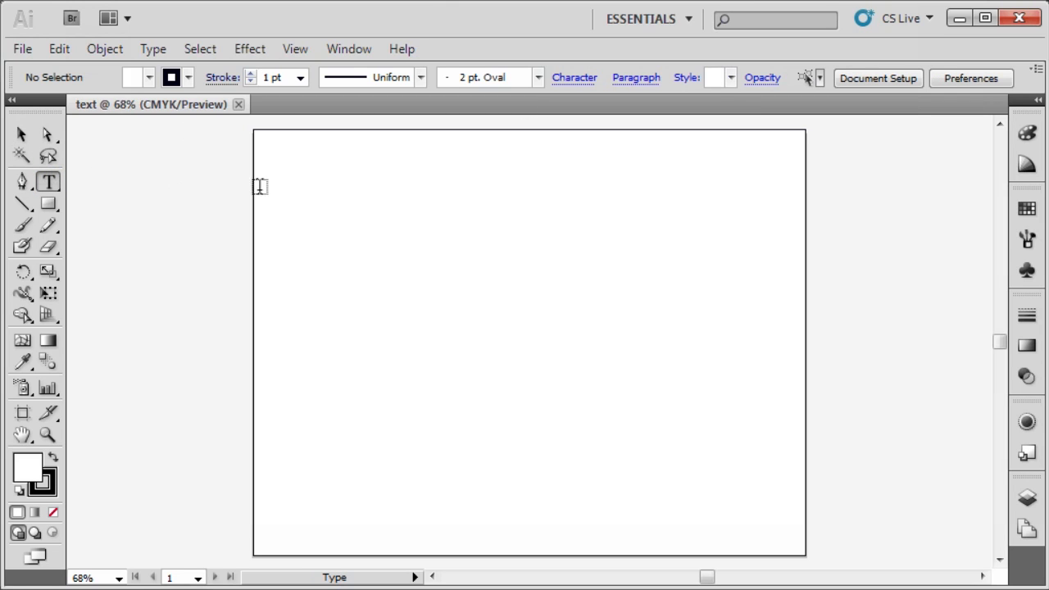
pyautogui.click(490, 334)
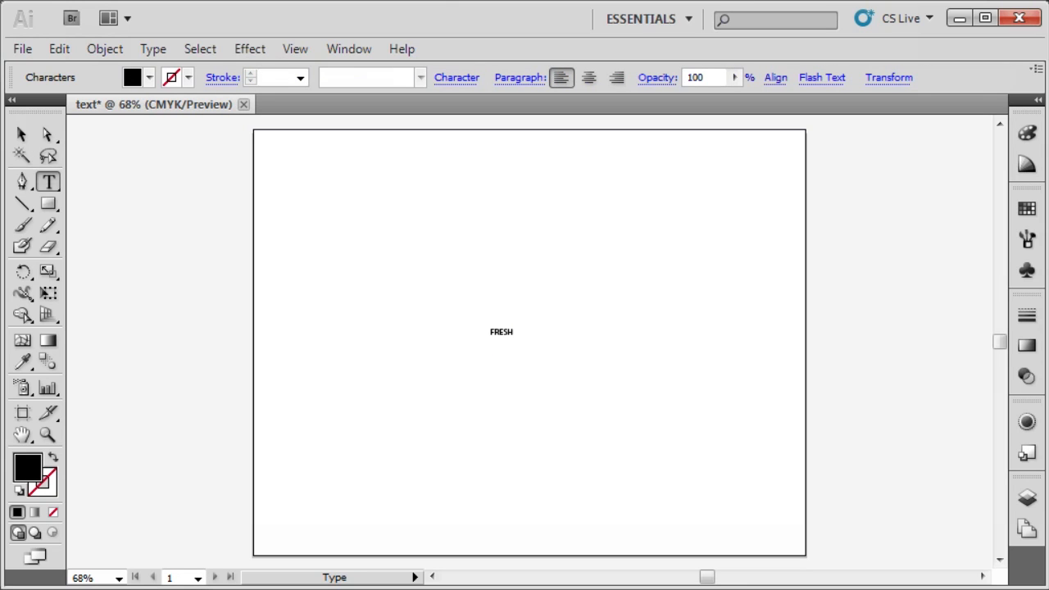
pyautogui.press('Escape')
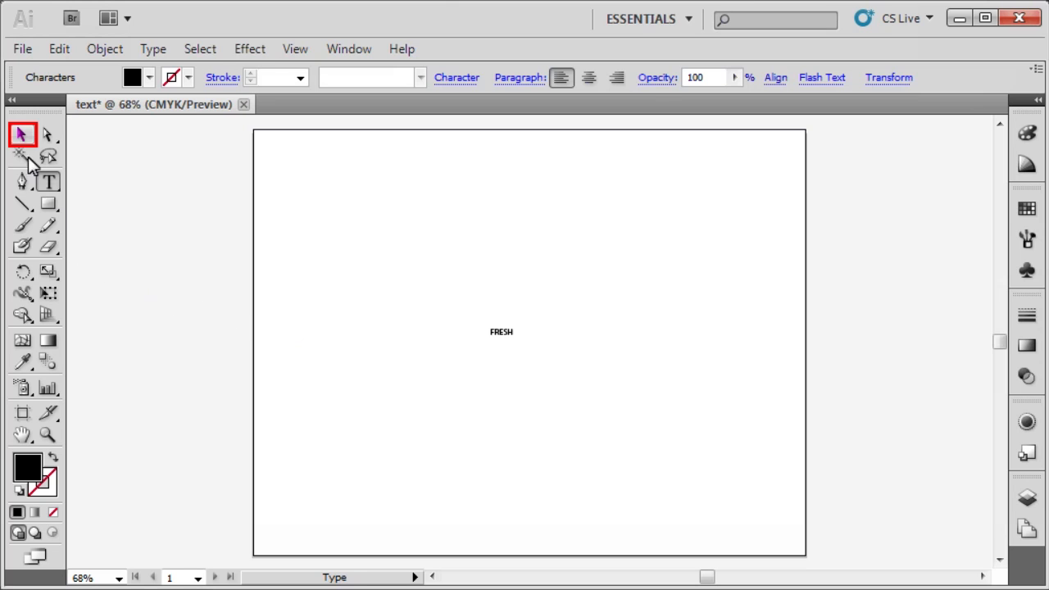
pyautogui.click(22, 135)
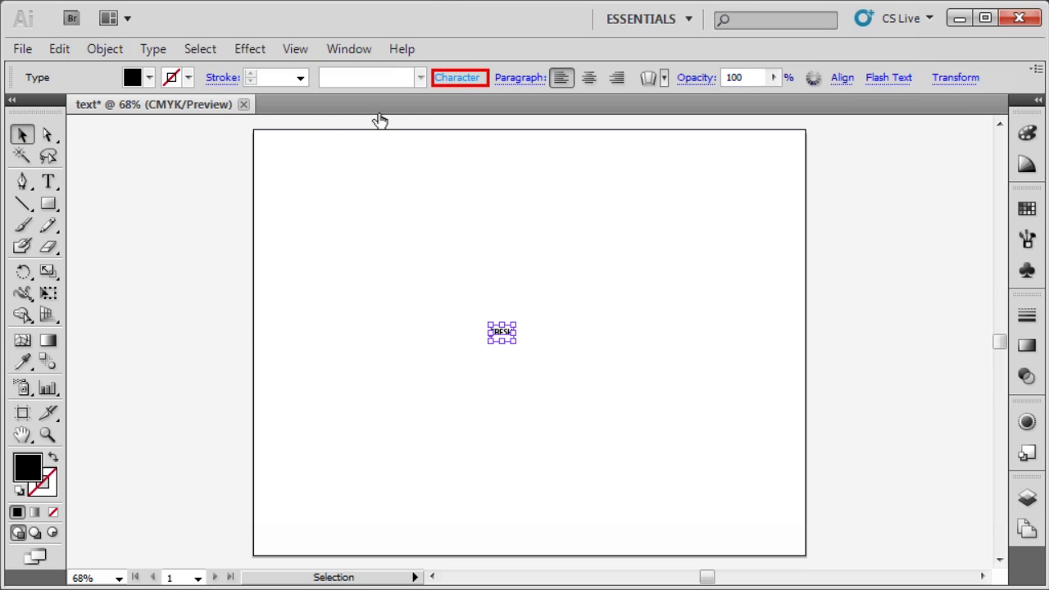
# - Set the FRESH text's font to Poplar Std Black and its size to 250 pt
pyautogui.click(474, 78)
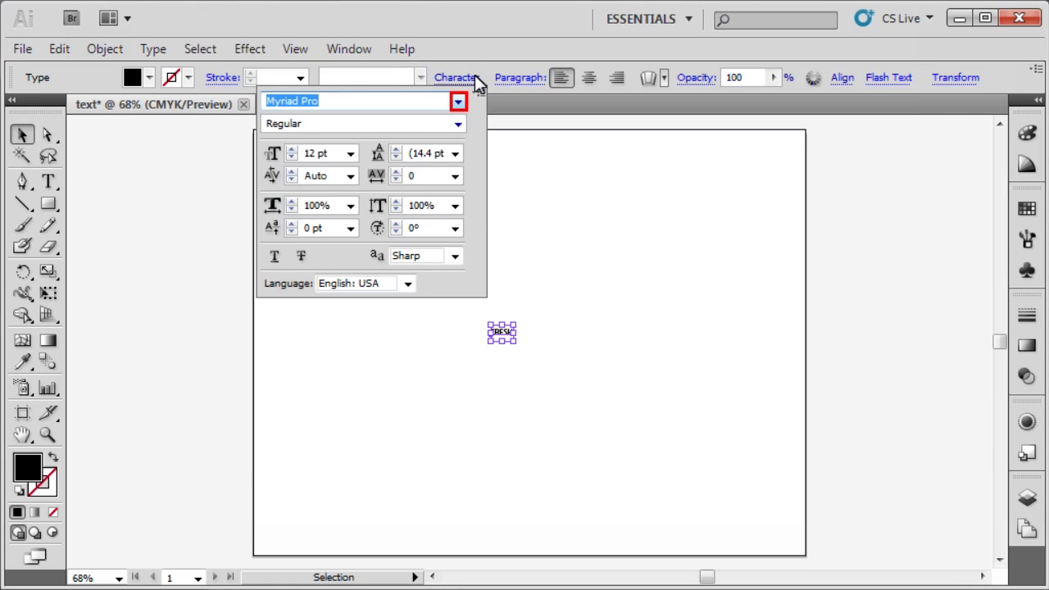
pyautogui.click(459, 101)
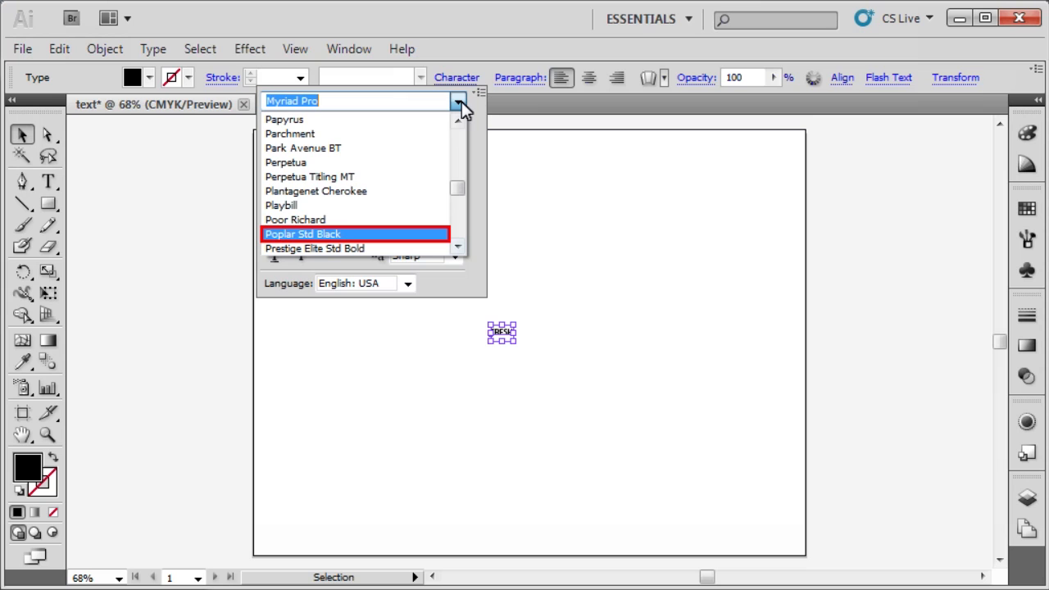
pyautogui.click(346, 234)
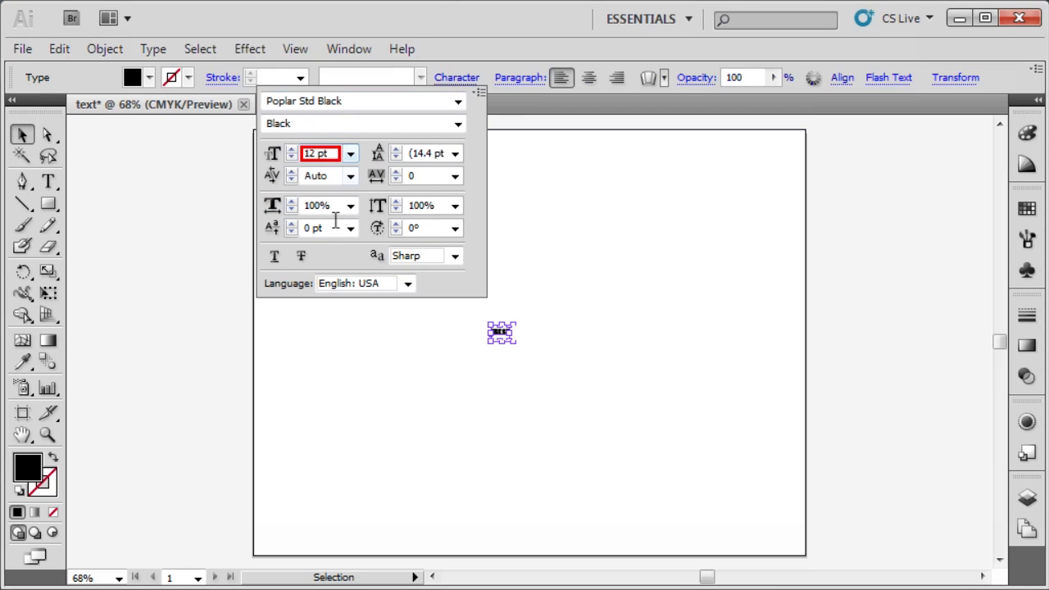
pyautogui.click(324, 154)
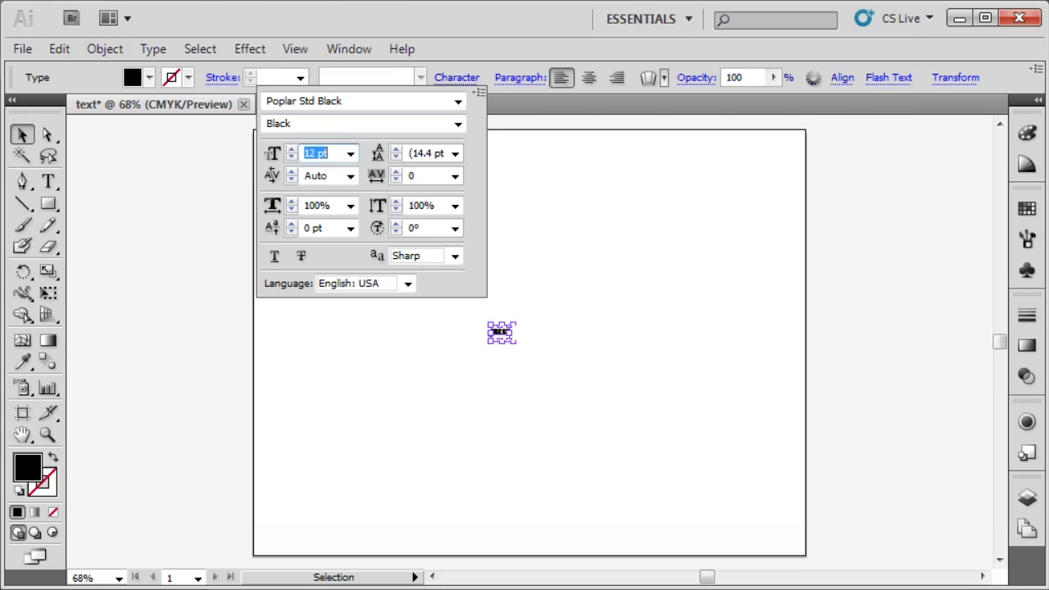
pyautogui.write('250')
pyautogui.press('Return')
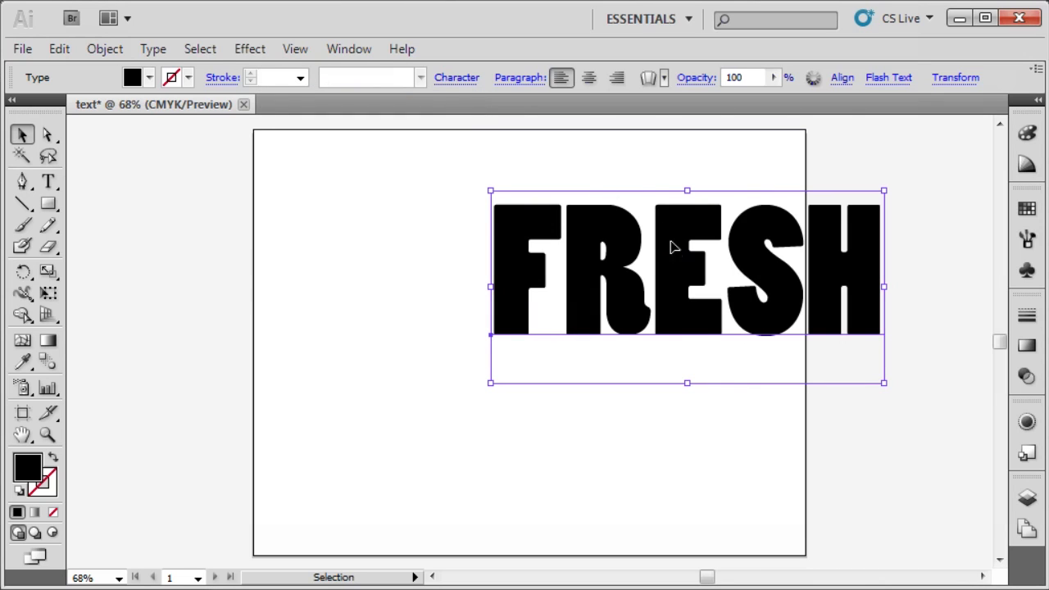
# - Move the FRESH text about 2.76 in left and 1.1 in down onto the artboard, and set its stroke to None
pyautogui.moveTo(670, 248); pyautogui.dragTo(534, 308)
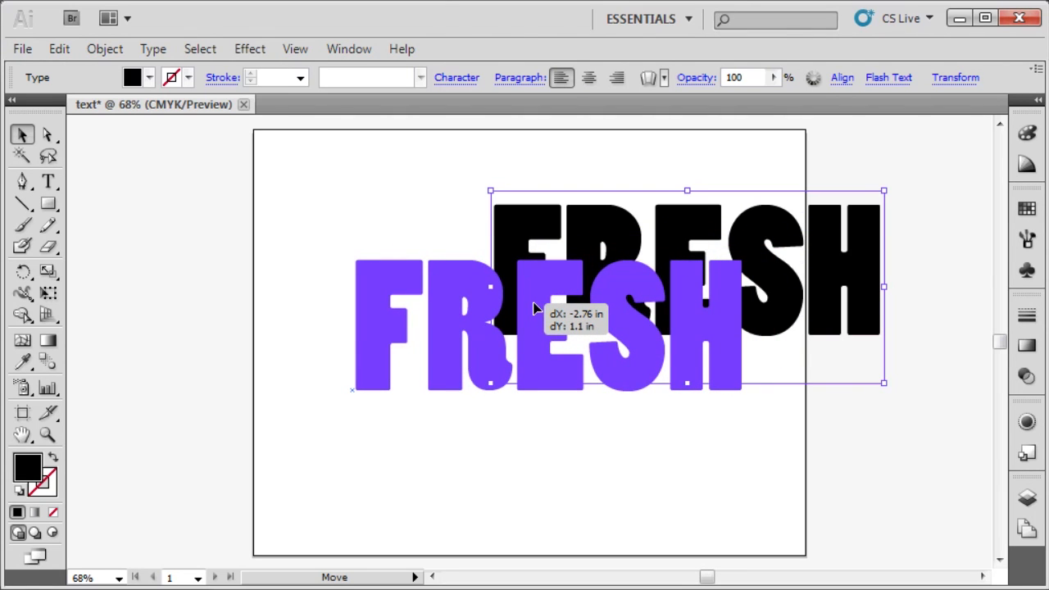
pyautogui.moveTo(534, 309); pyautogui.dragTo(534, 309)
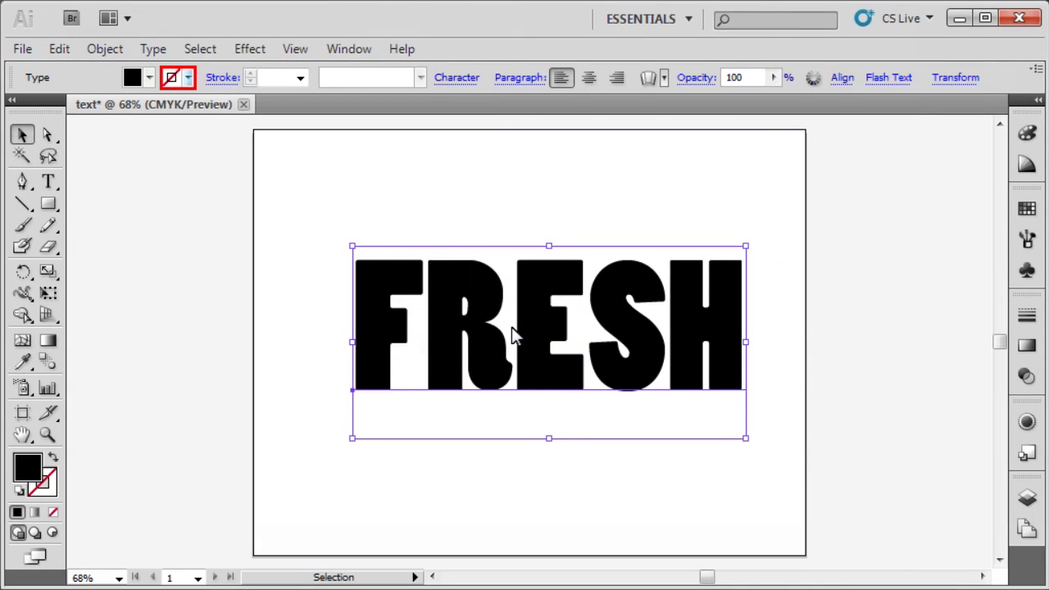
pyautogui.click(186, 79)
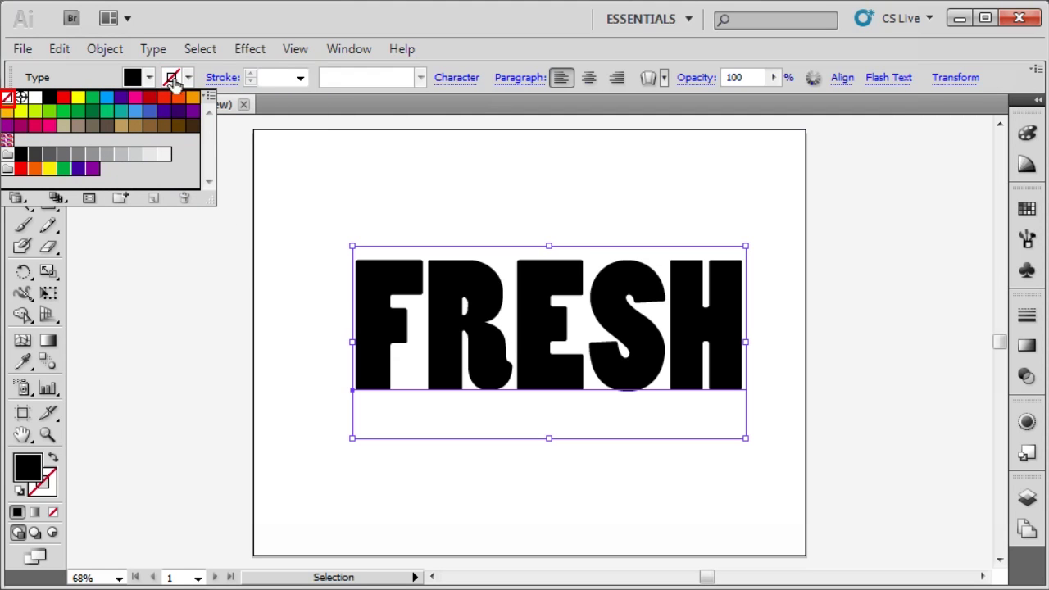
pyautogui.click(6, 98)
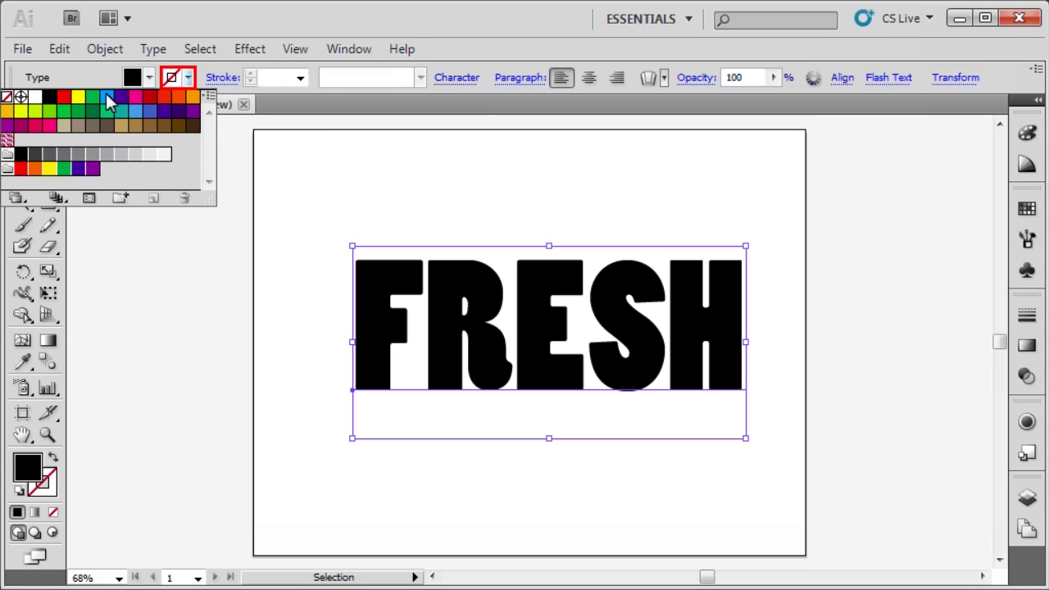
pyautogui.click(187, 77)
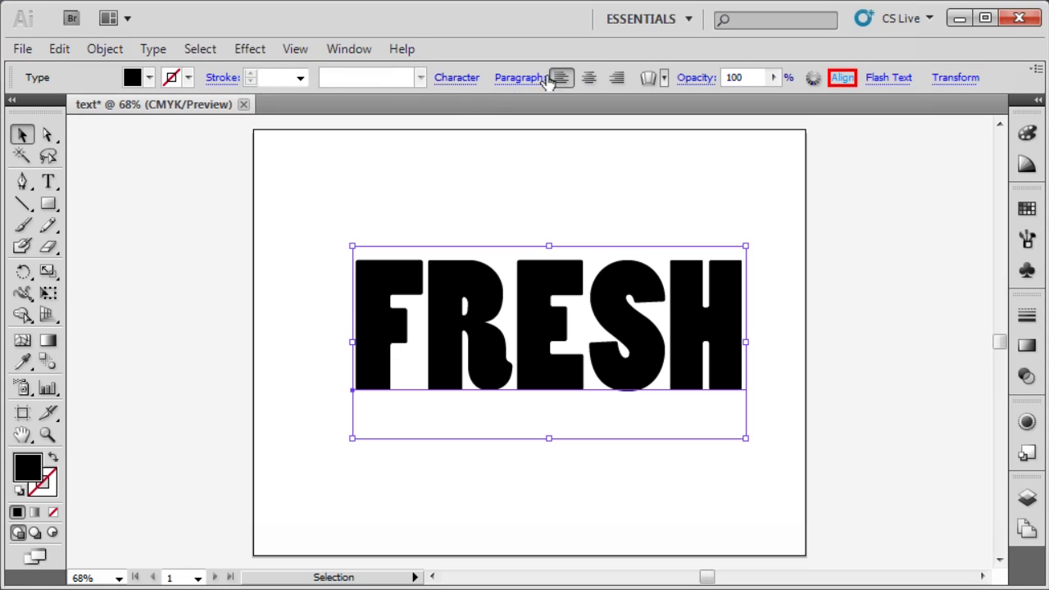
# - Center the FRESH text horizontally and vertically, aligning it to the artboard
pyautogui.click(841, 78)
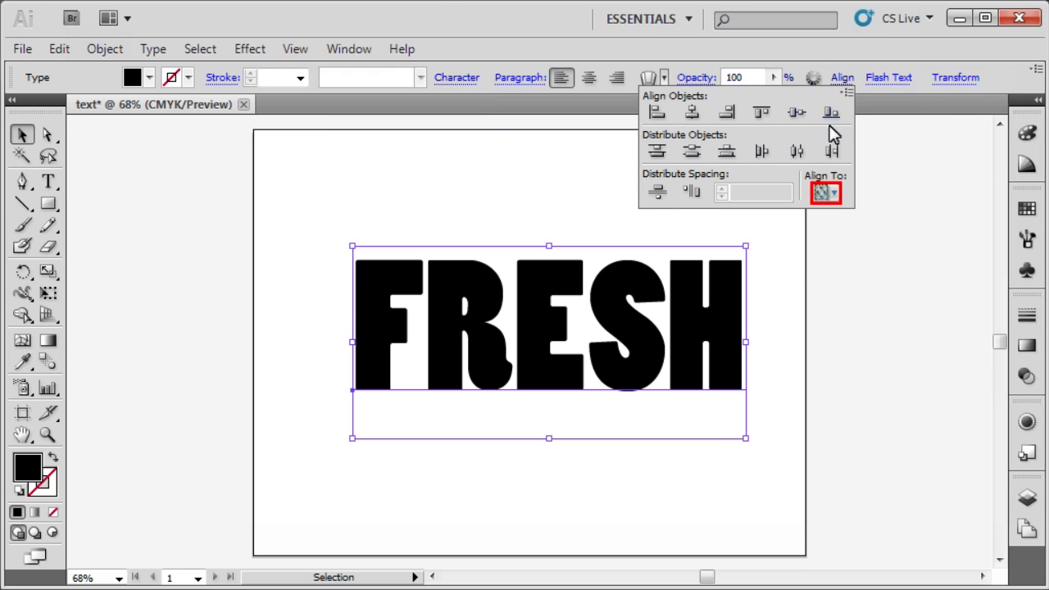
pyautogui.click(829, 191)
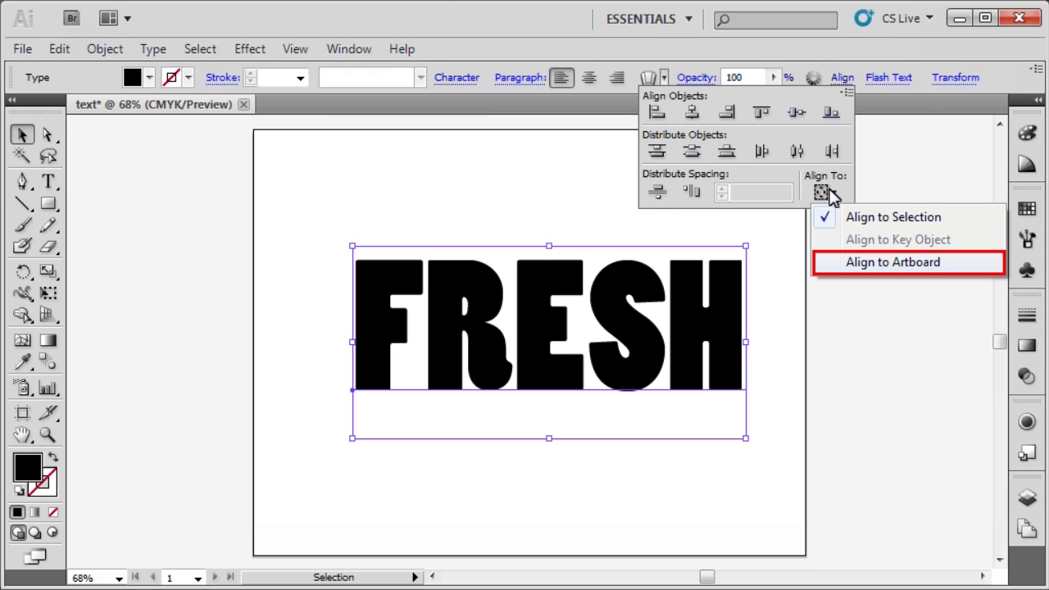
pyautogui.click(865, 264)
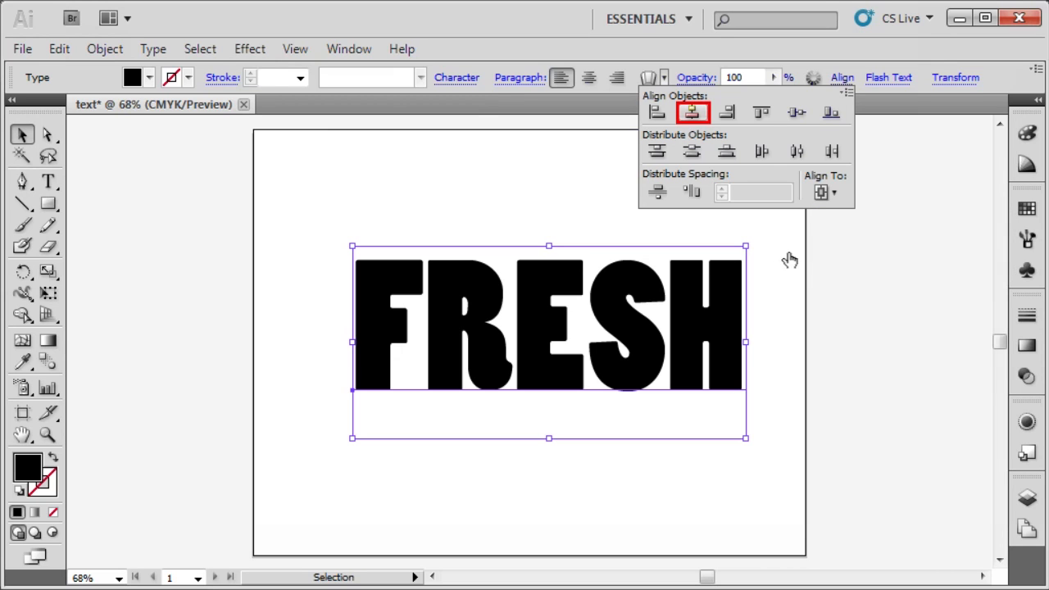
pyautogui.click(693, 113)
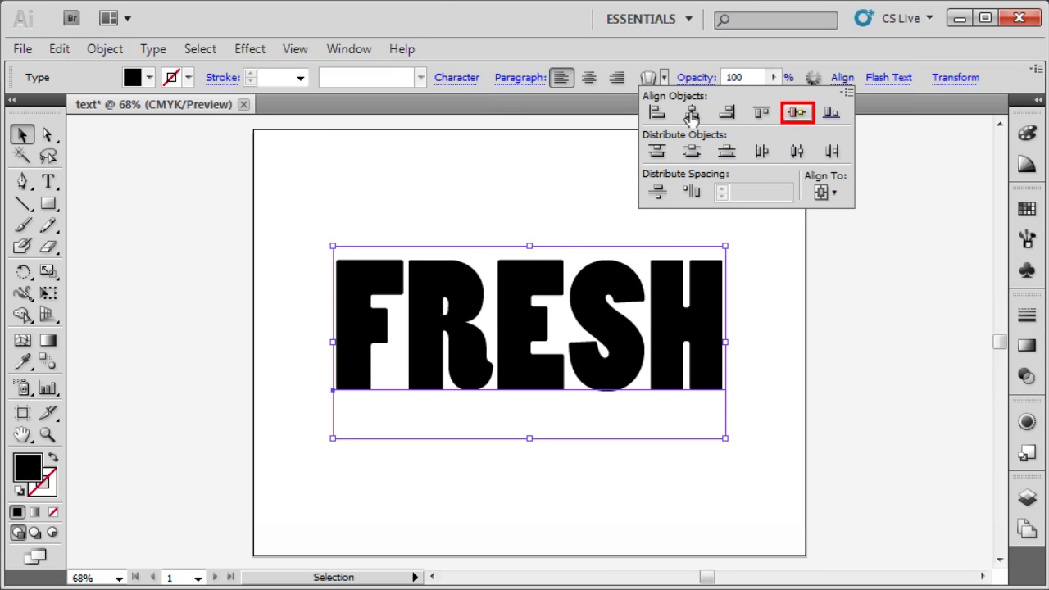
pyautogui.click(799, 114)
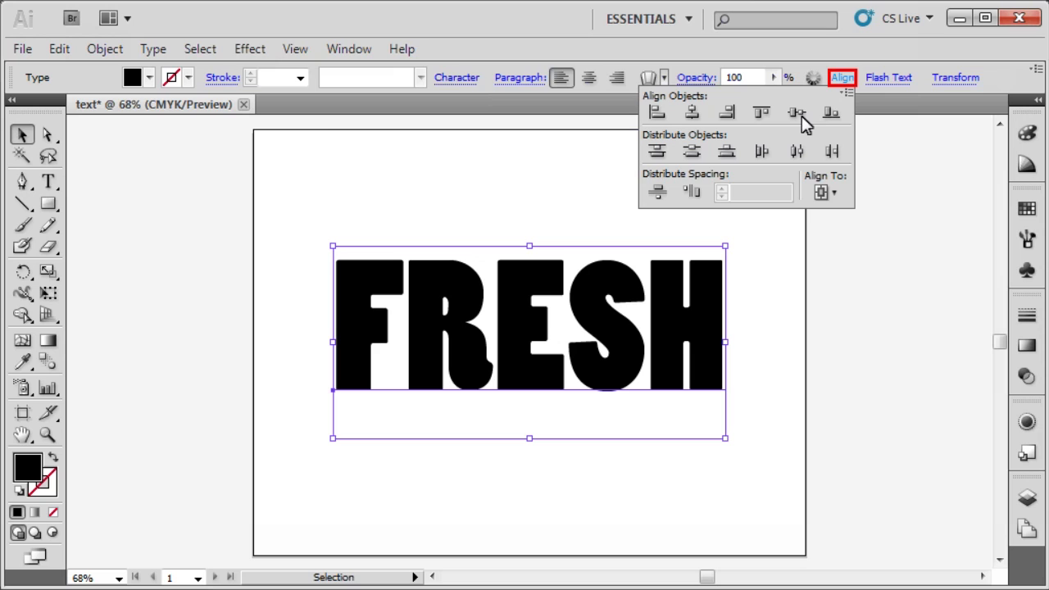
pyautogui.click(842, 80)
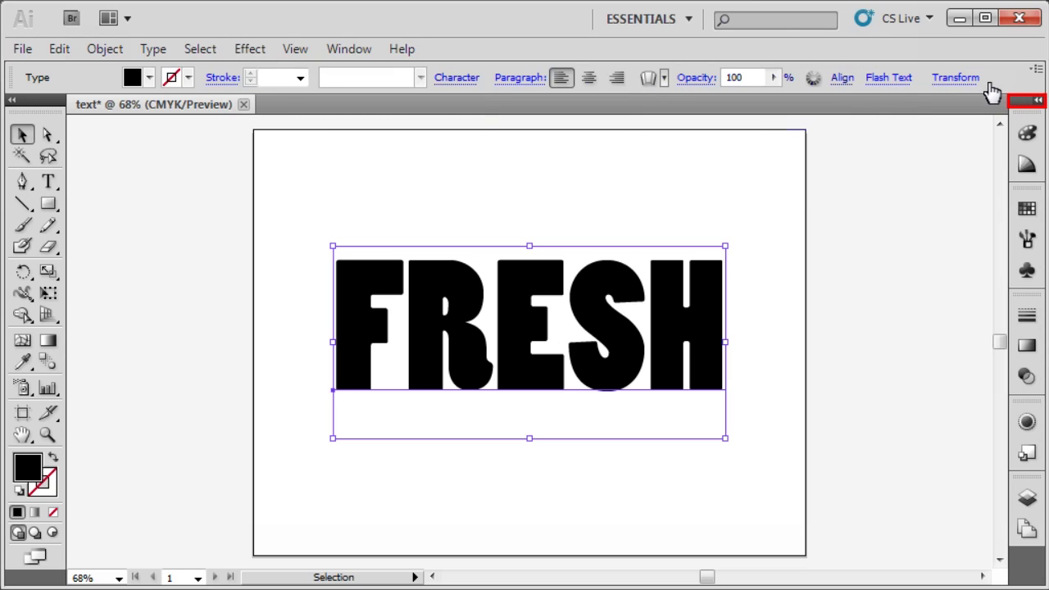
# - Show the document's layers and rename Layer 1 as 1
pyautogui.click(1036, 100)
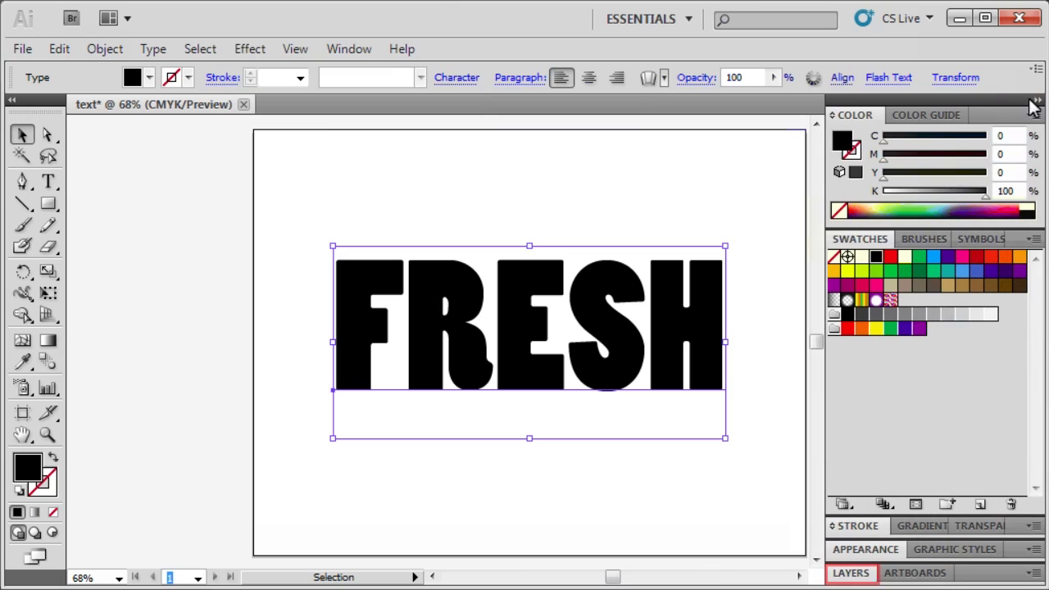
pyautogui.click(850, 572)
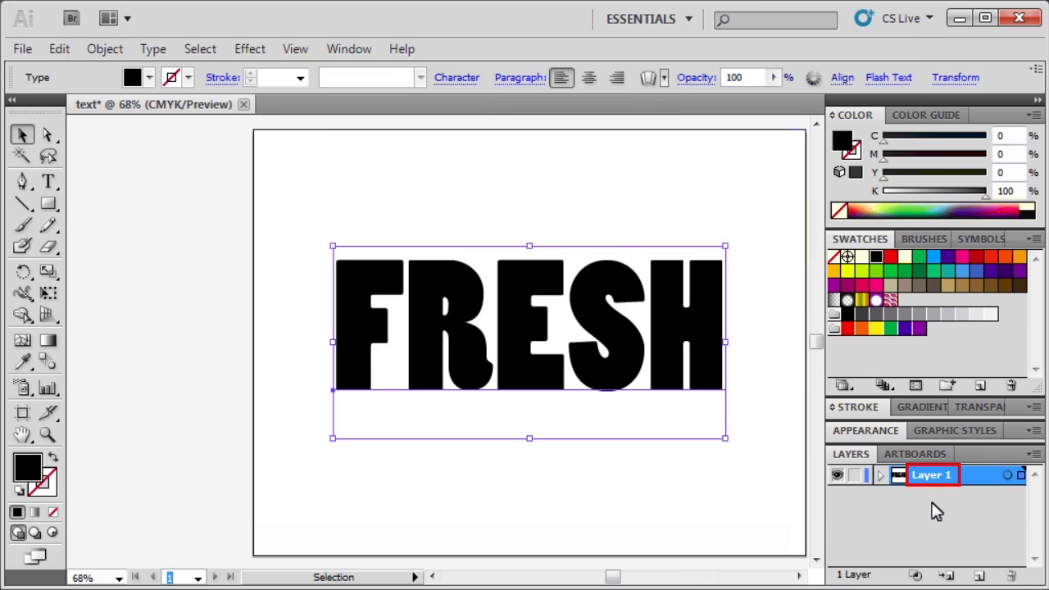
pyautogui.doubleClick(932, 476)
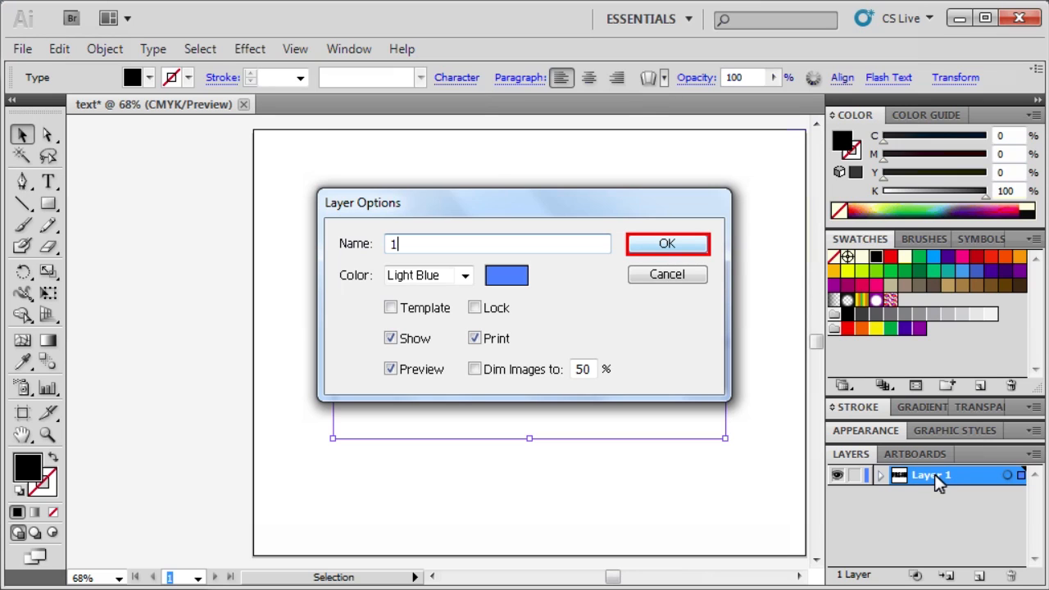
pyautogui.click(663, 244)
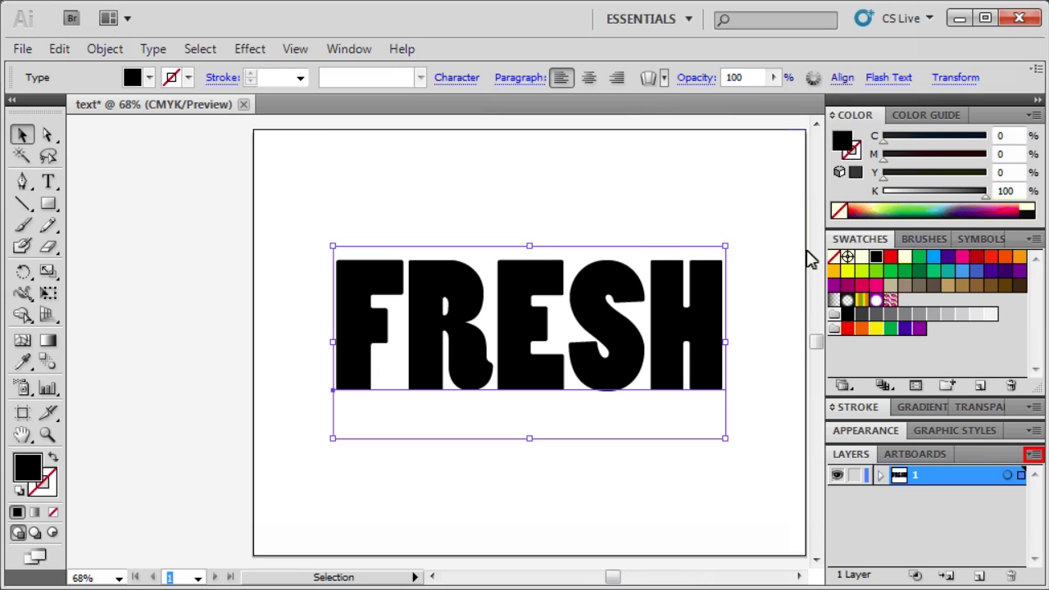
# - Duplicate layer 1 and rename the copy as 2
pyautogui.click(1033, 455)
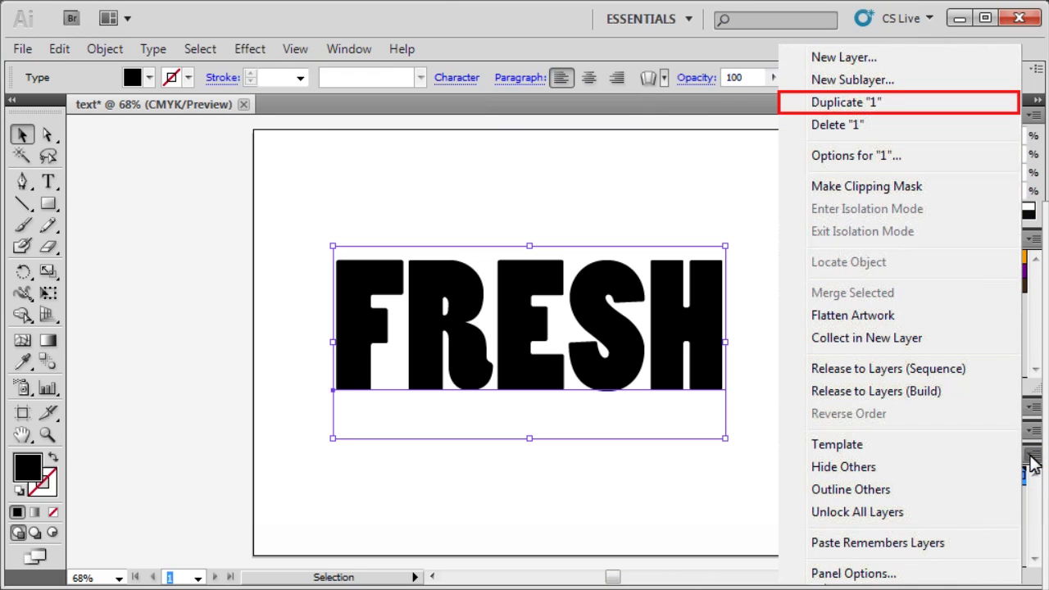
pyautogui.click(840, 102)
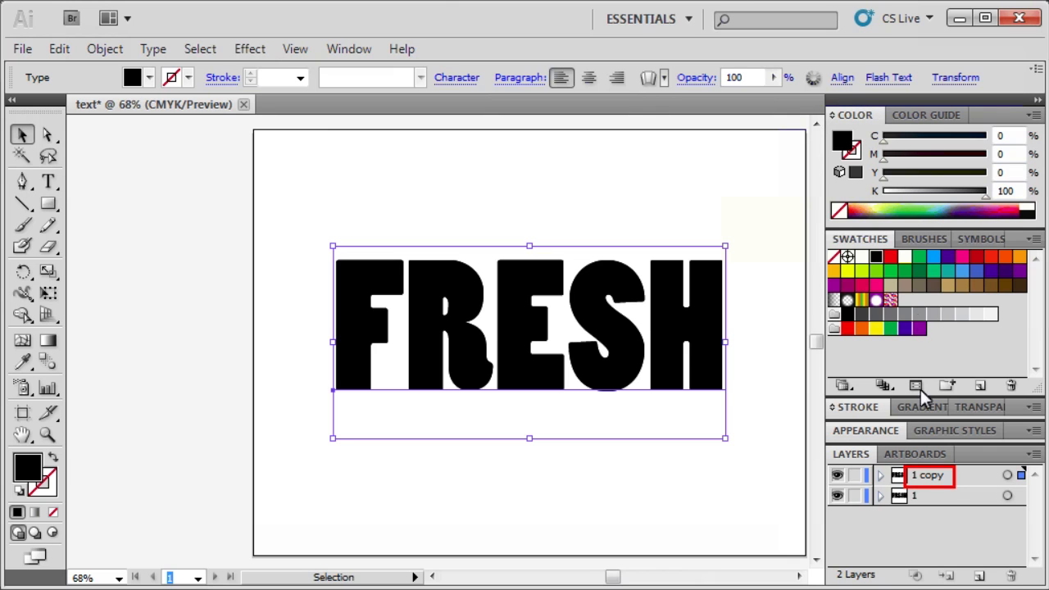
pyautogui.doubleClick(924, 475)
pyautogui.write('2')
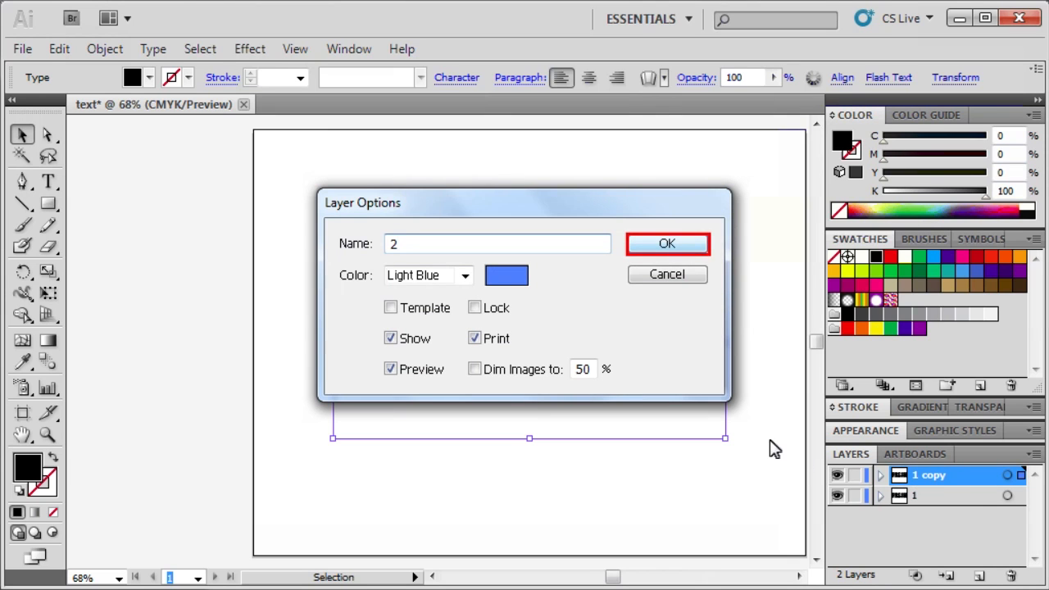
pyautogui.click(678, 240)
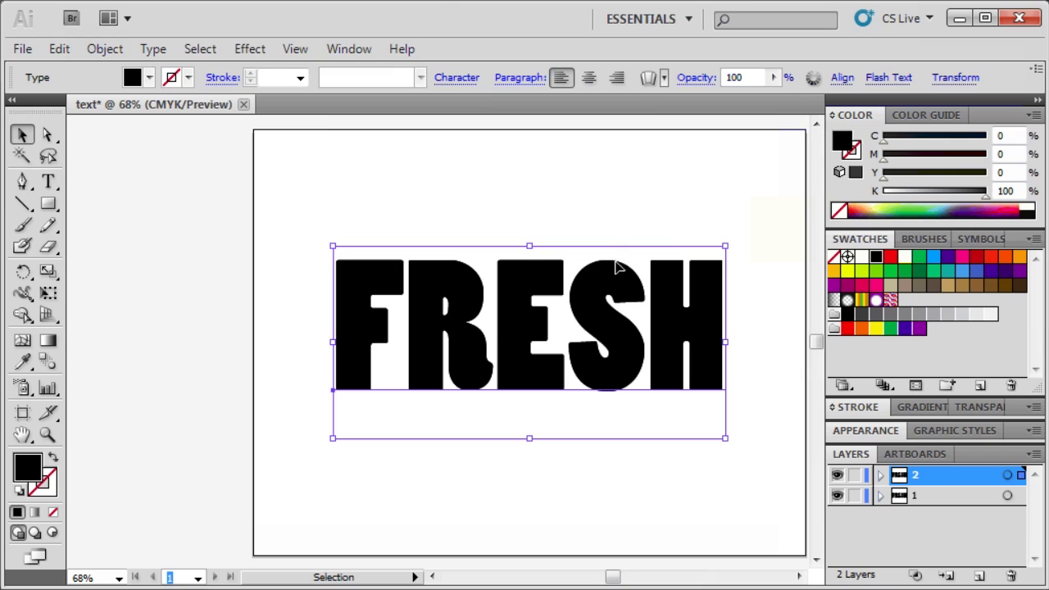
# - Apply an Offset Path effect of 10 pt with miter joins to the FRESH text on layer 2
pyautogui.click(602, 295)
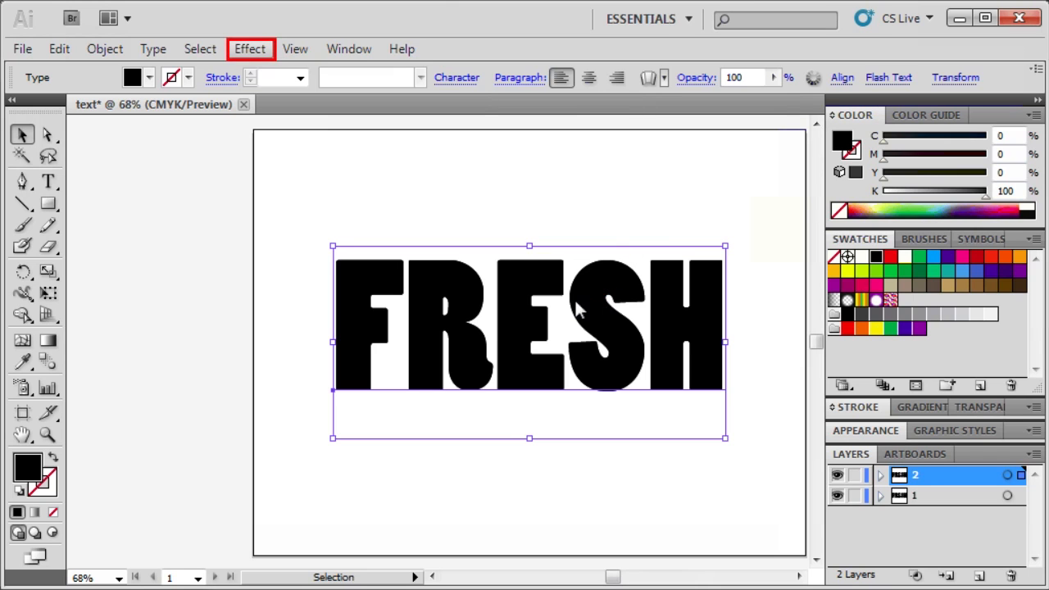
pyautogui.click(250, 49)
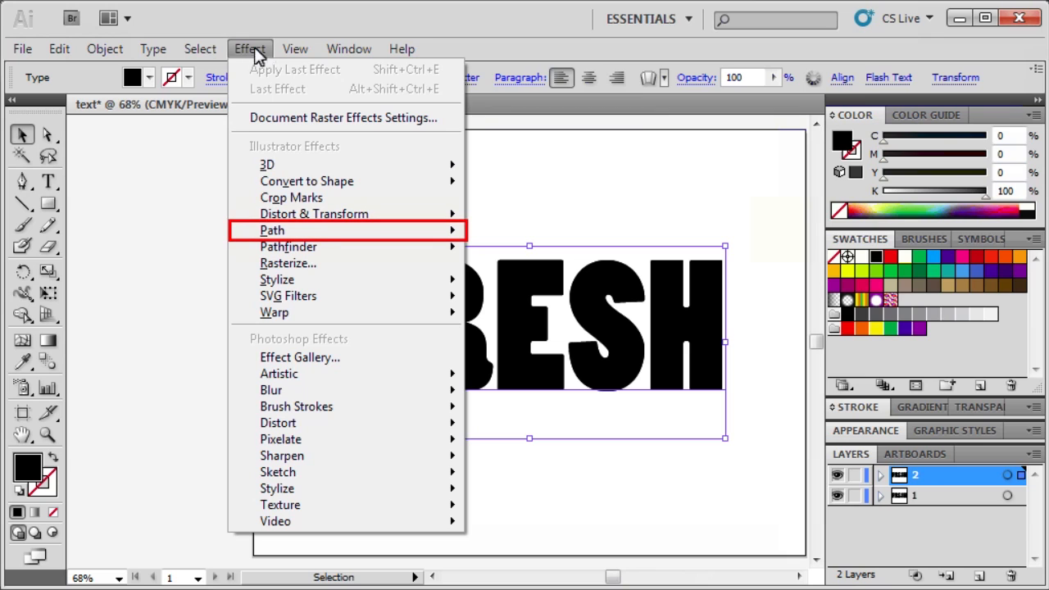
pyautogui.moveTo(315, 230)
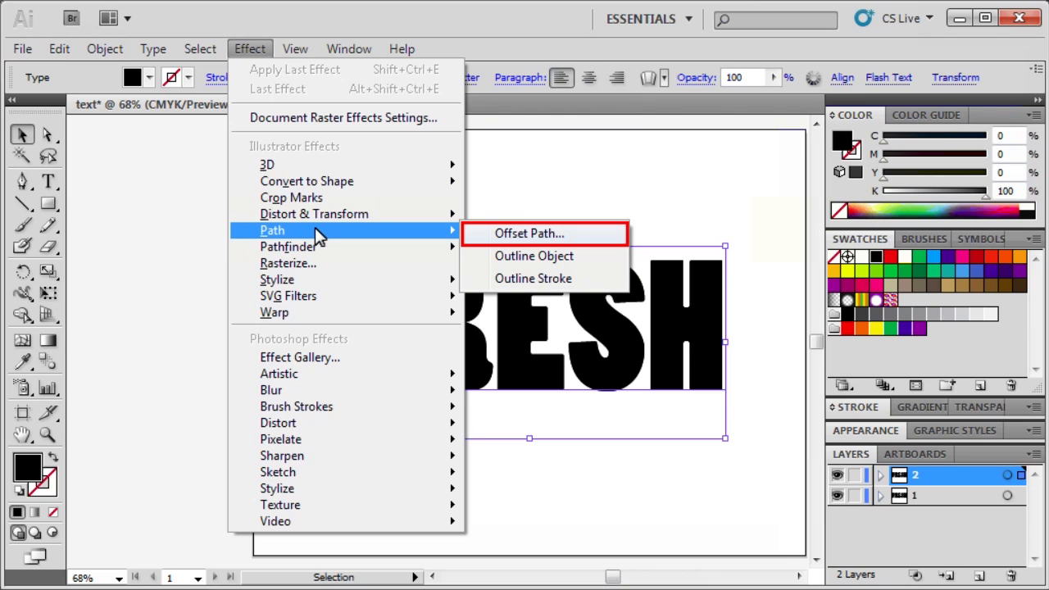
pyautogui.click(511, 234)
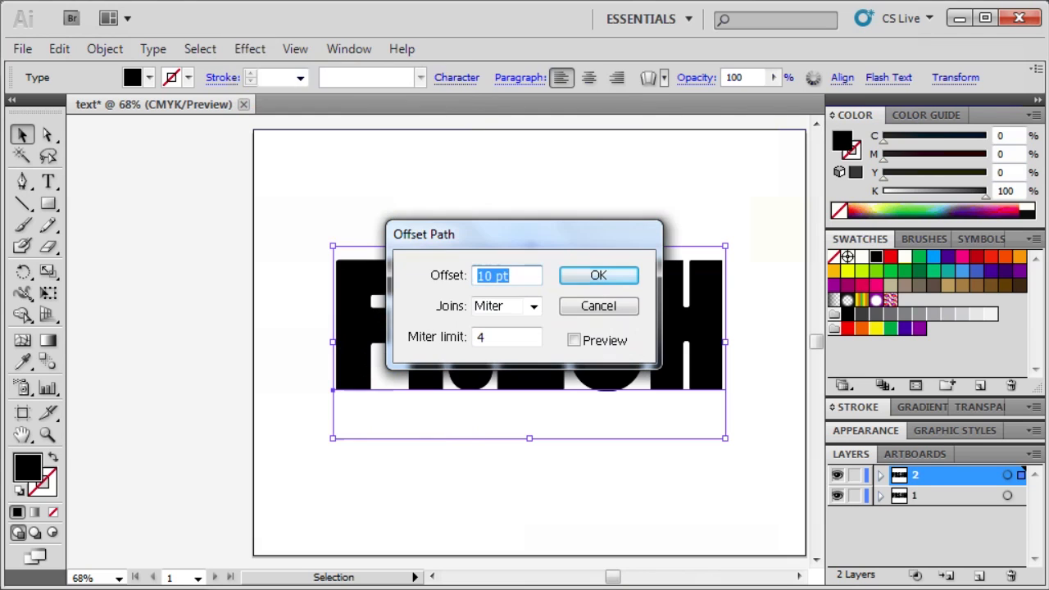
pyautogui.write('10')
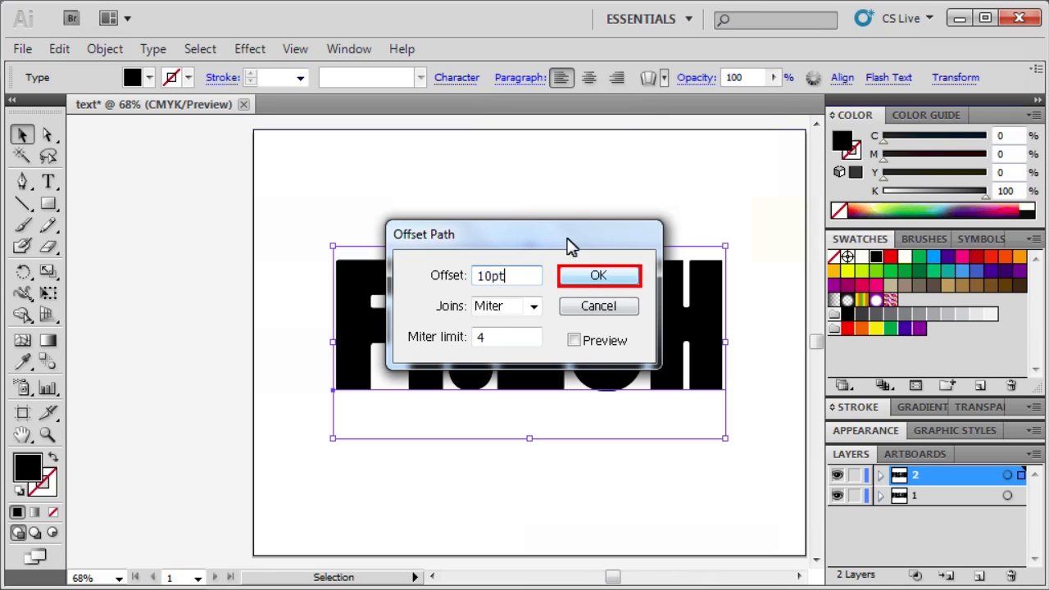
pyautogui.click(598, 277)
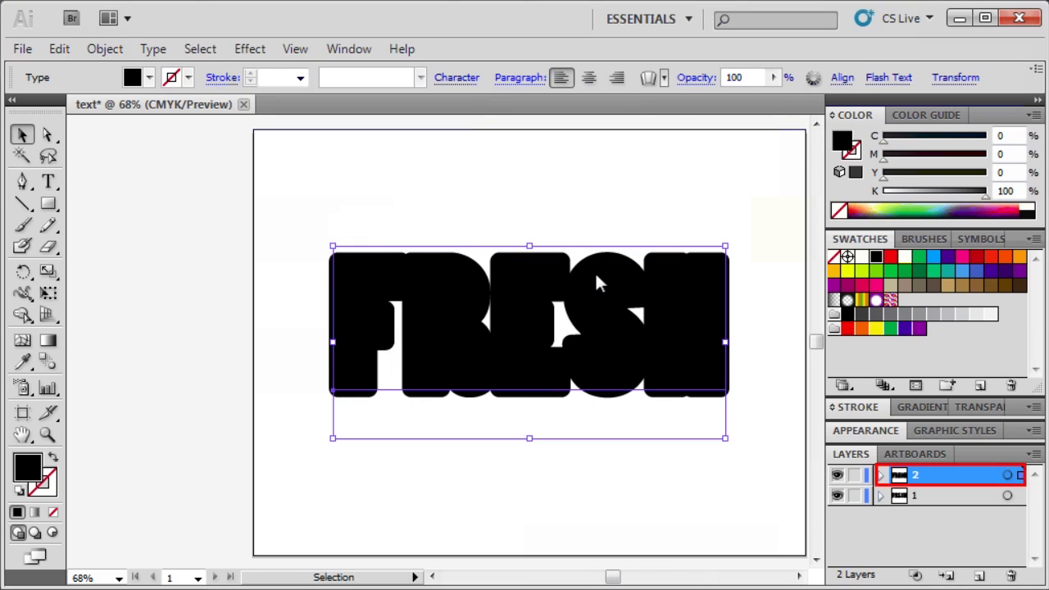
# - Duplicate layer 2 and rename the copy as 3
pyautogui.click(926, 476)
pyautogui.click(1034, 454)
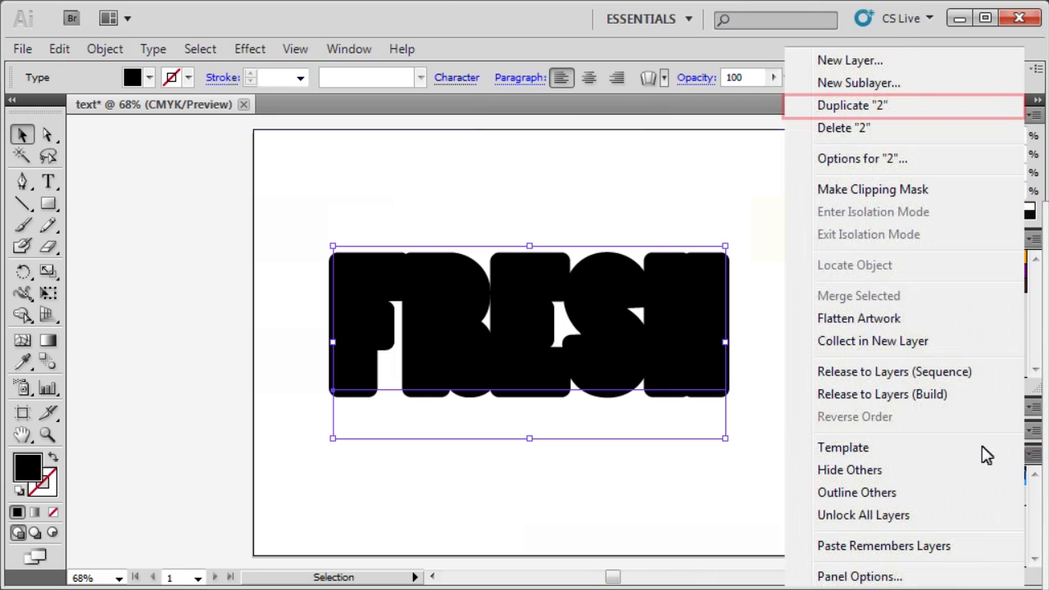
pyautogui.click(842, 107)
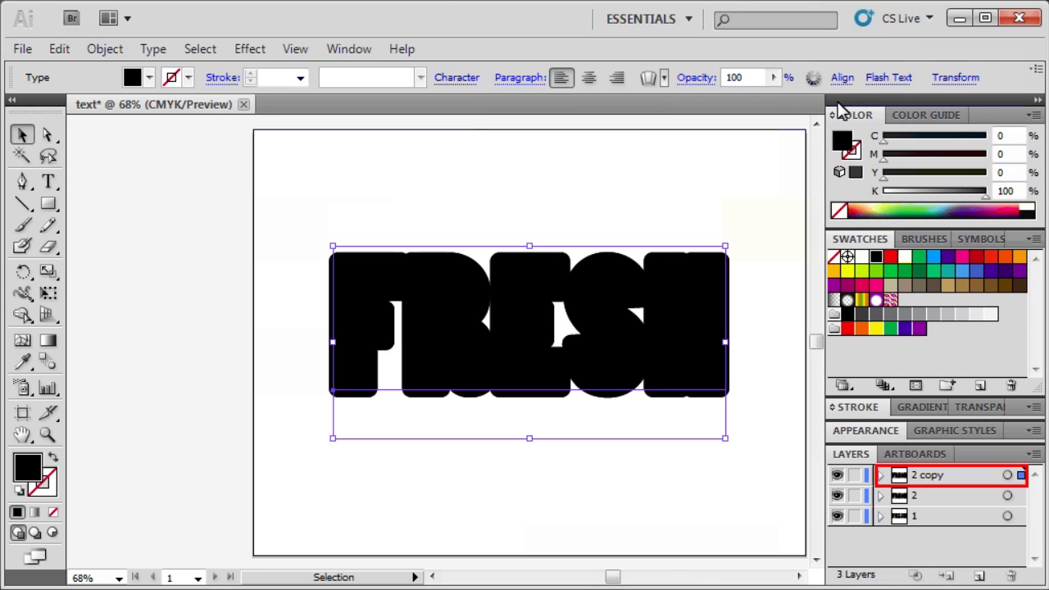
pyautogui.doubleClick(926, 475)
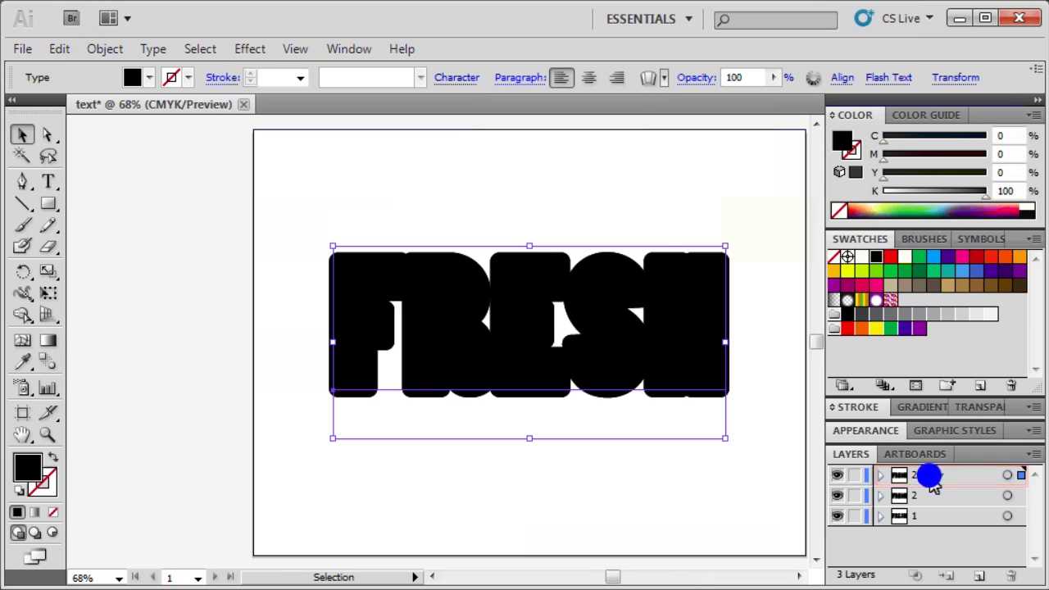
pyautogui.write('3')
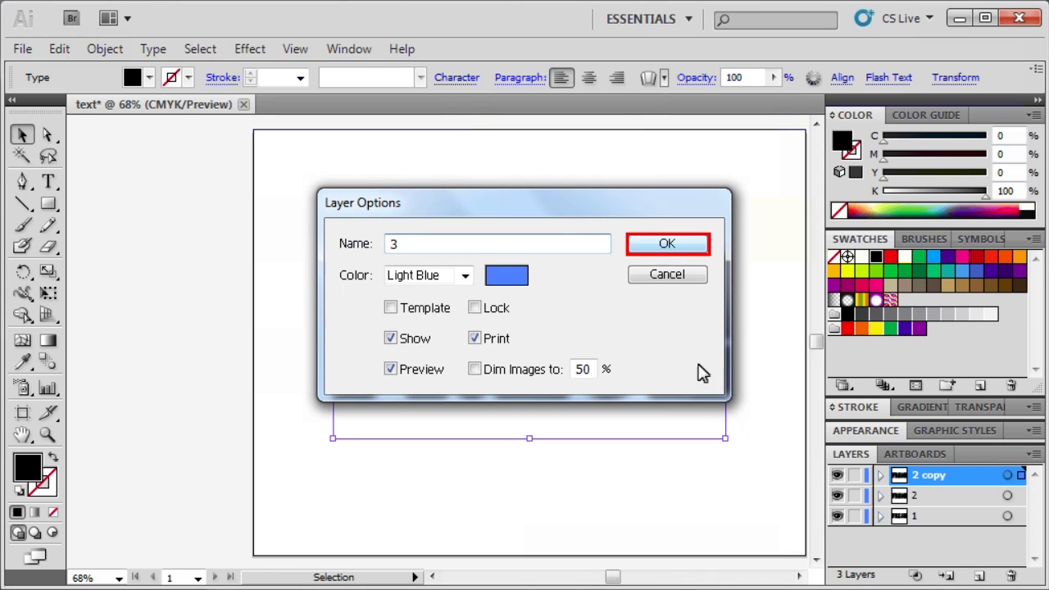
pyautogui.click(667, 243)
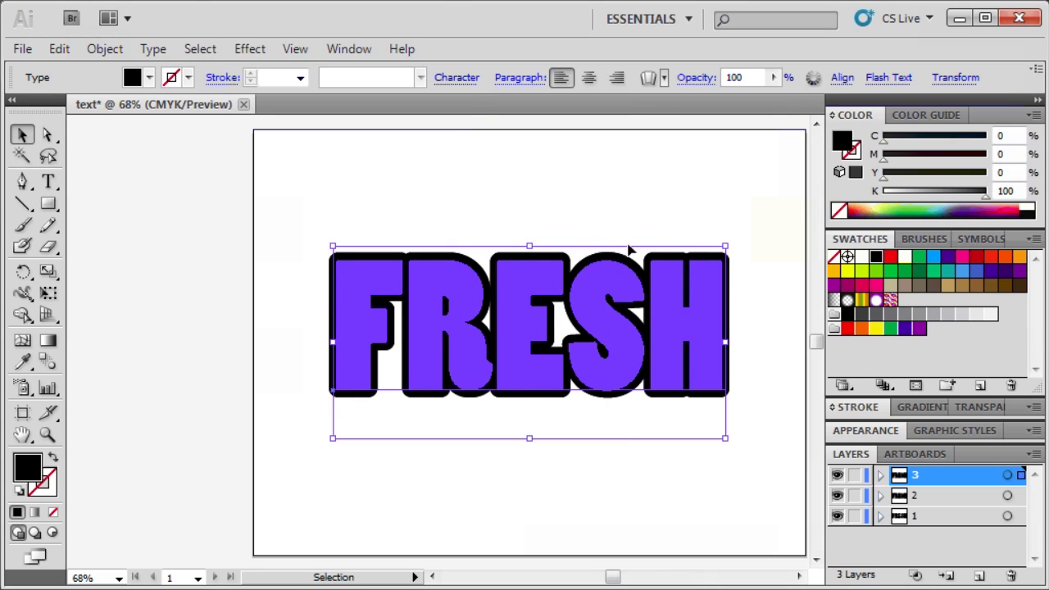
# - Add another 10 pt Offset Path effect to the FRESH text on layer 3
pyautogui.click(512, 329)
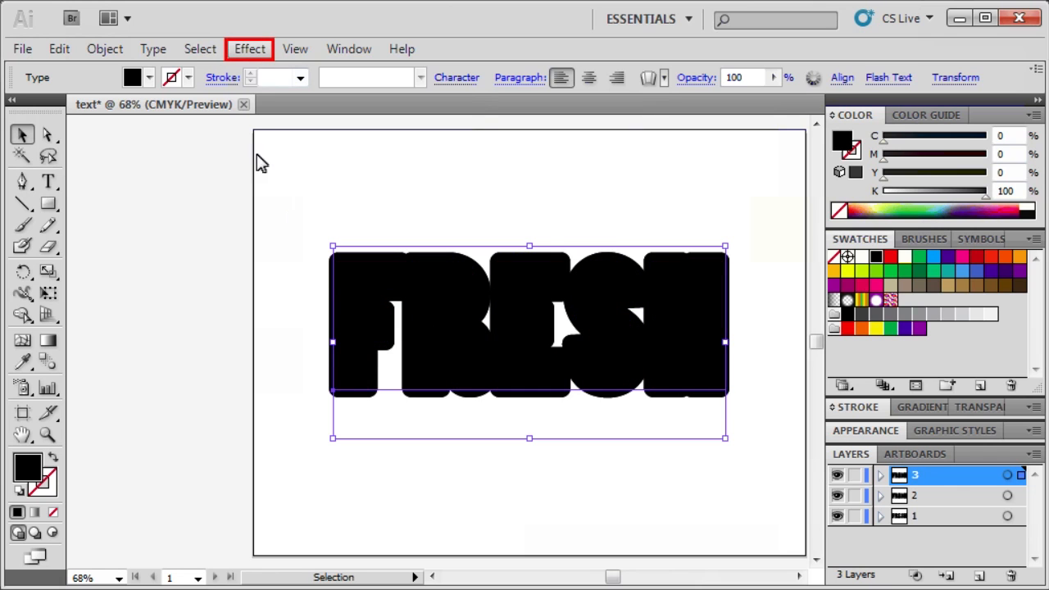
pyautogui.click(246, 50)
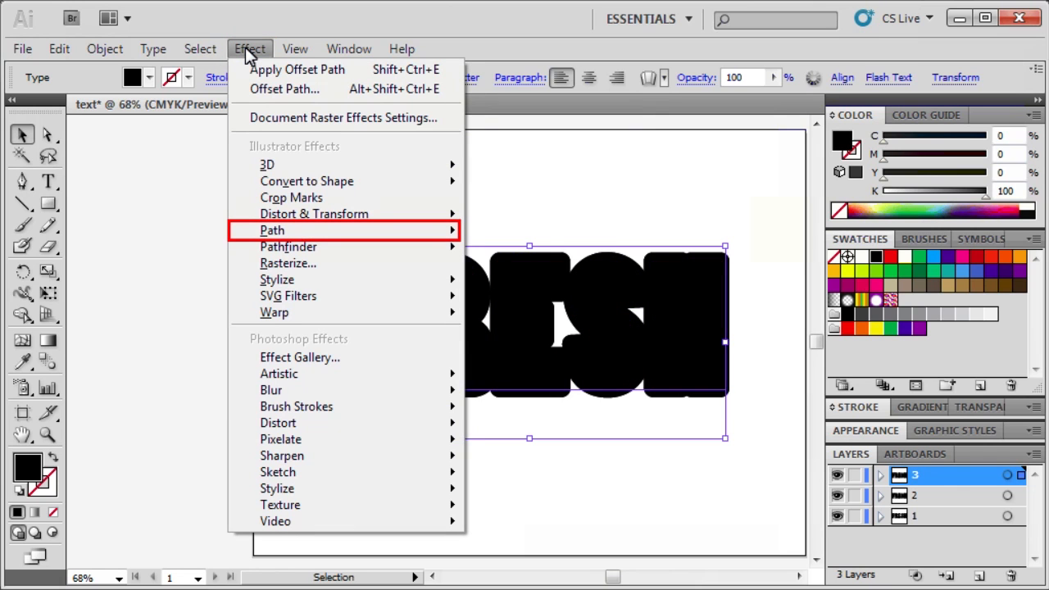
pyautogui.moveTo(311, 235)
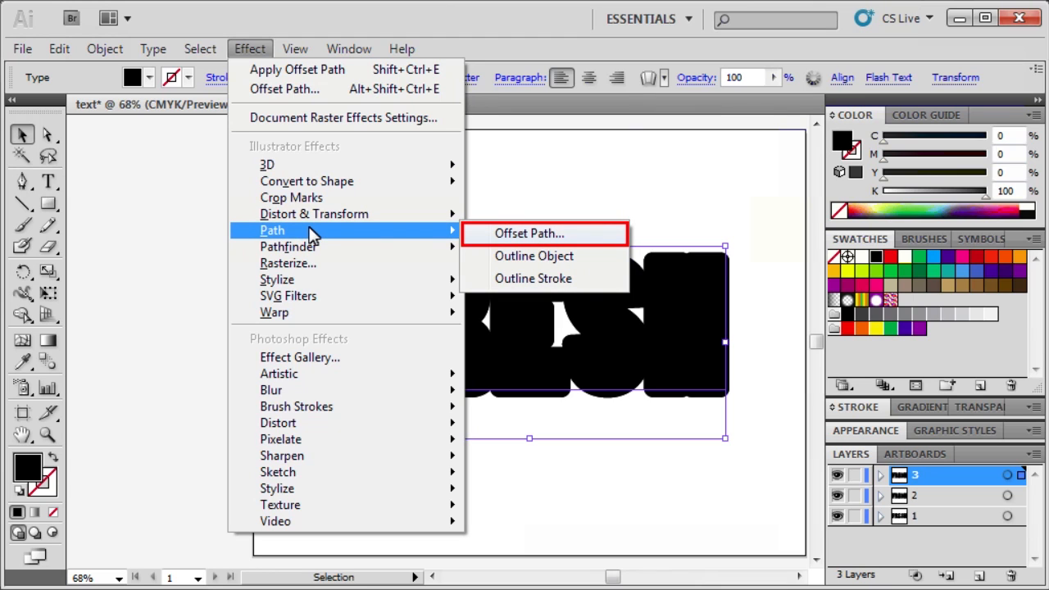
pyautogui.click(510, 234)
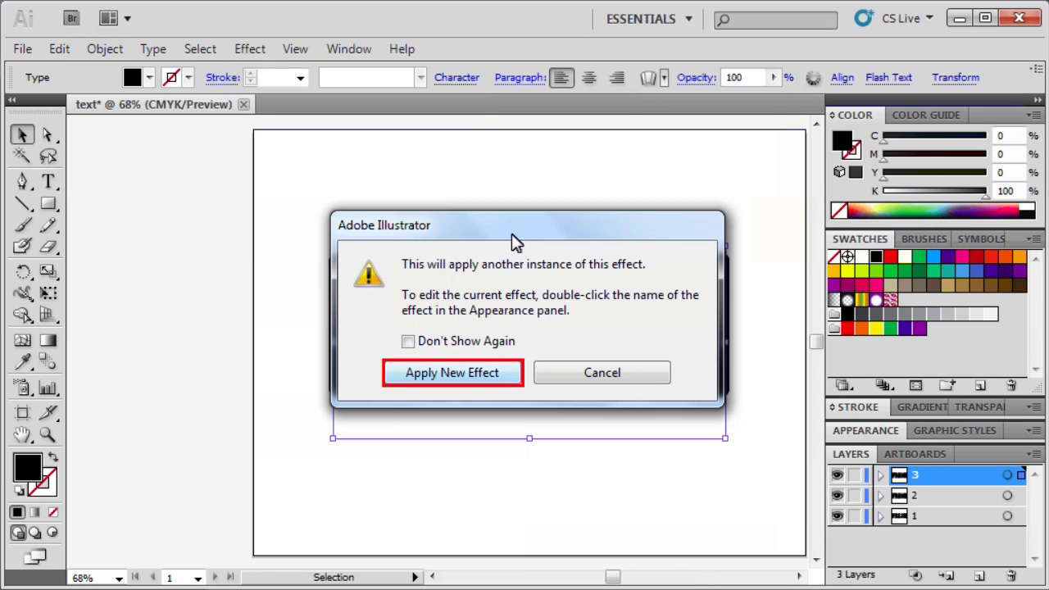
pyautogui.click(497, 374)
pyautogui.write('10pt')
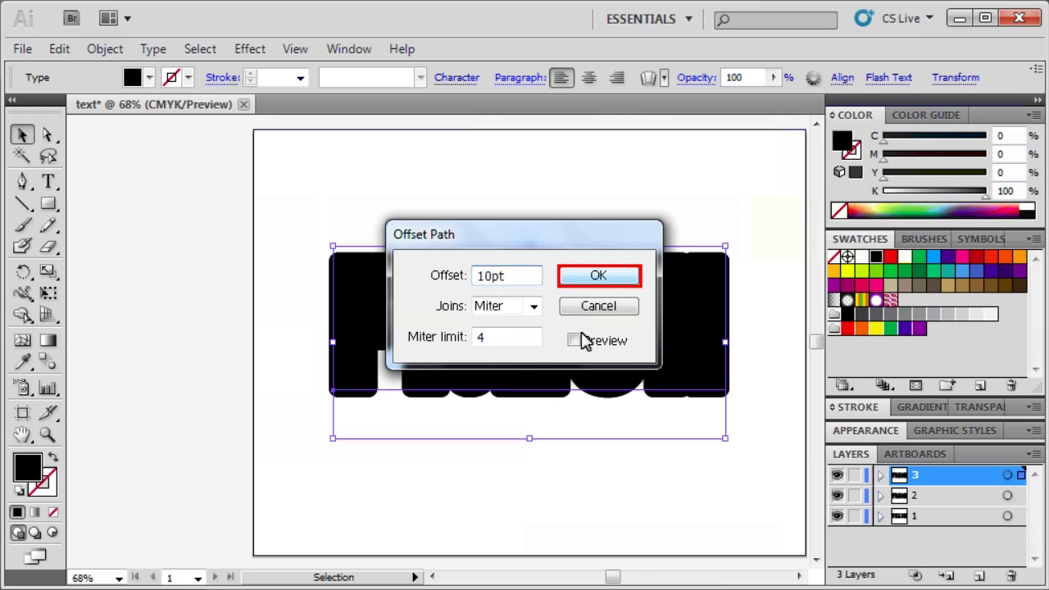
pyautogui.click(603, 276)
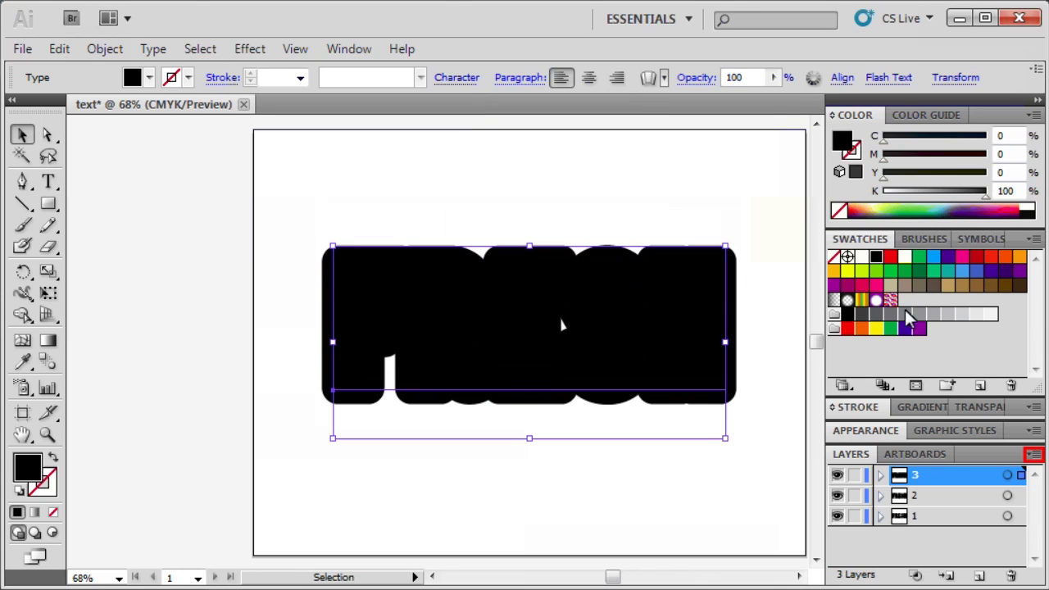
# - Duplicate layer 3 and rename the copy as 4
pyautogui.click(1034, 454)
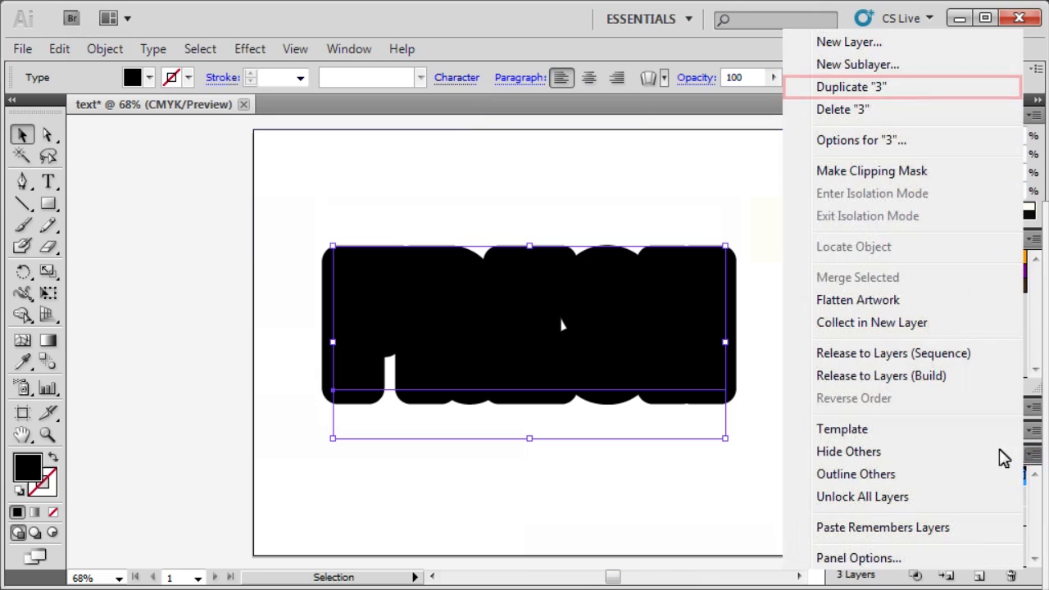
pyautogui.click(838, 86)
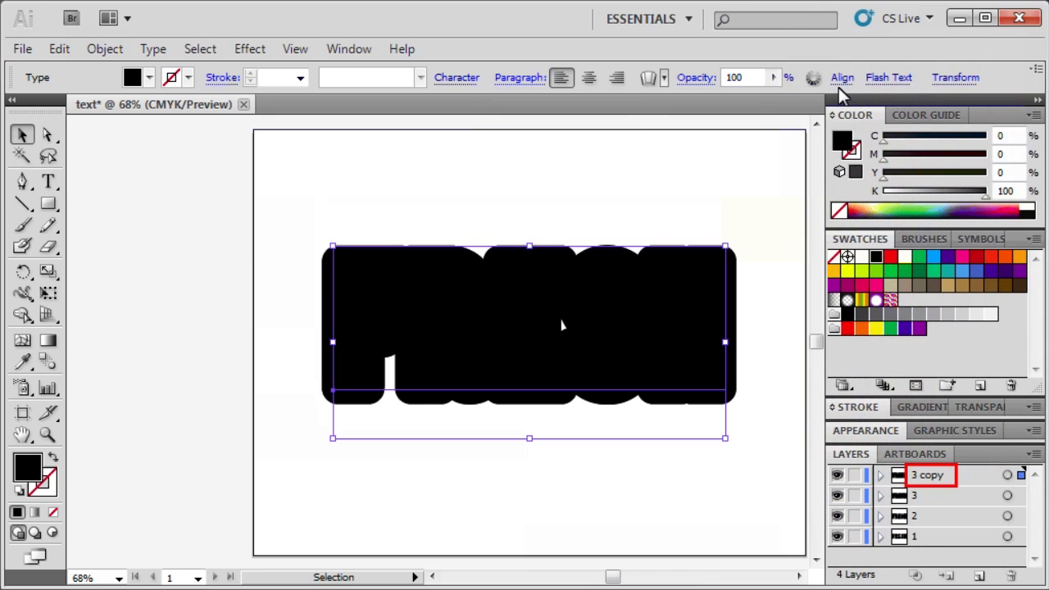
pyautogui.click(911, 474)
pyautogui.doubleClick(914, 479)
pyautogui.write('4')
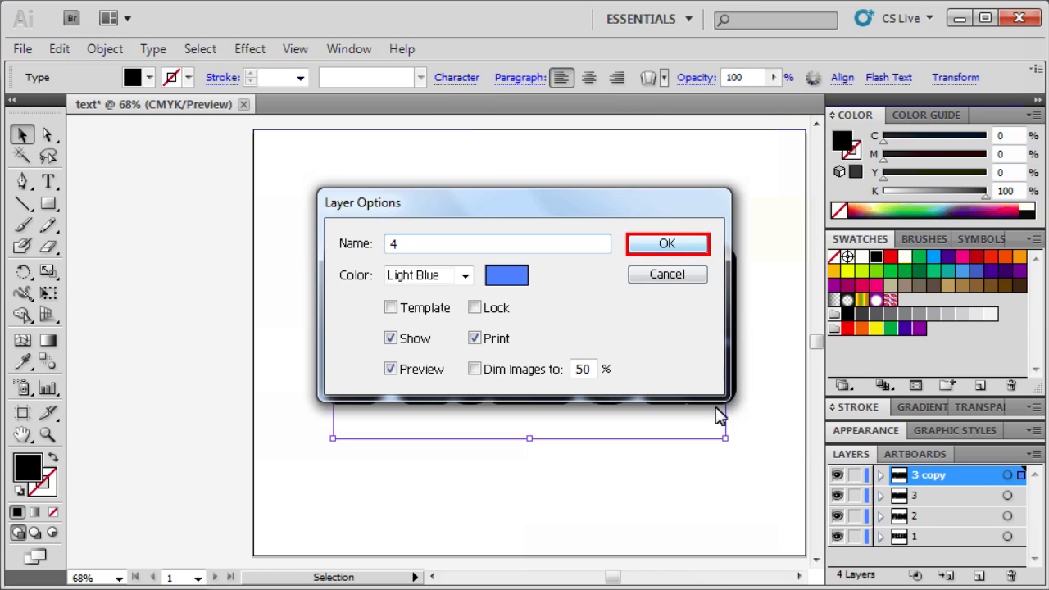
pyautogui.click(662, 243)
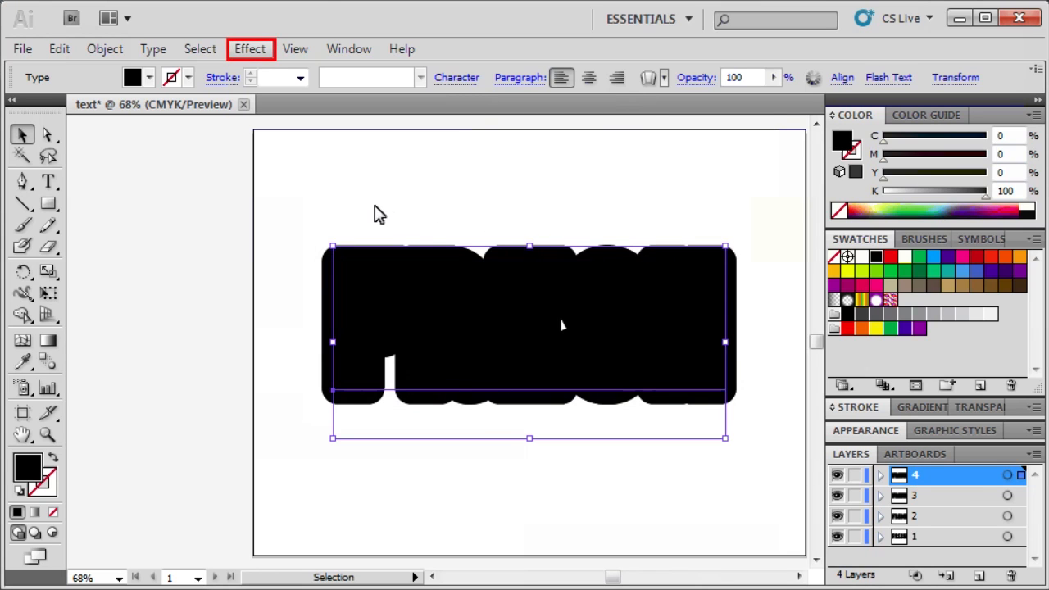
# - Add a further 10 pt Offset Path effect to the FRESH text on layer 4
pyautogui.click(250, 49)
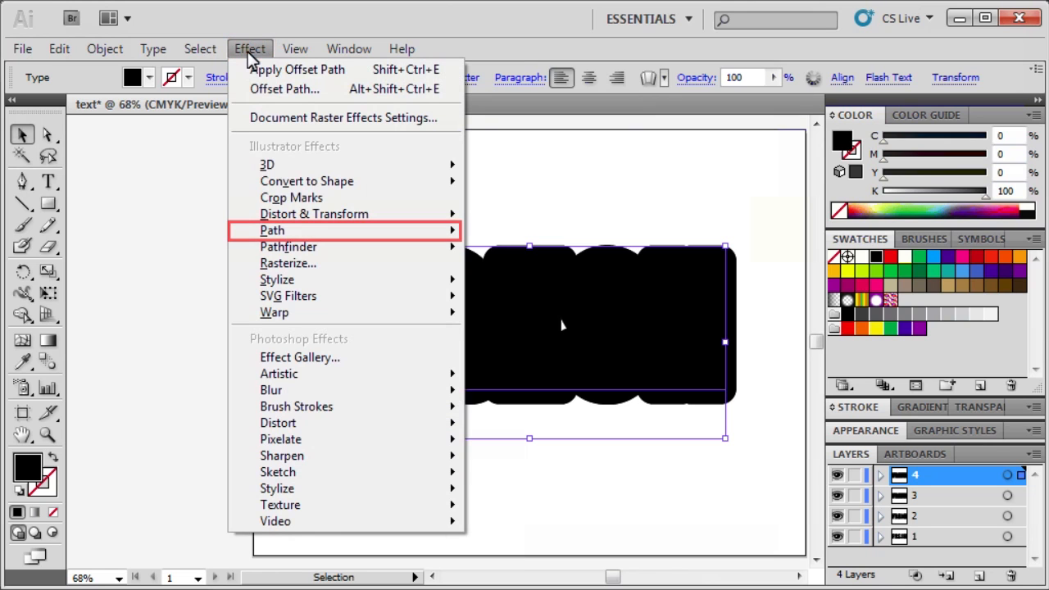
pyautogui.moveTo(277, 236)
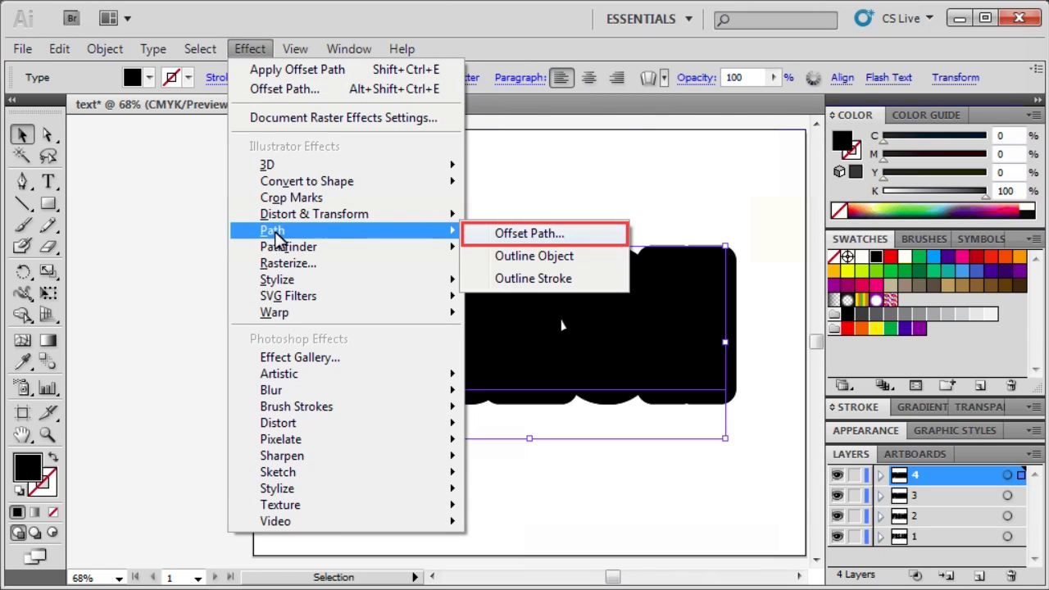
pyautogui.click(532, 233)
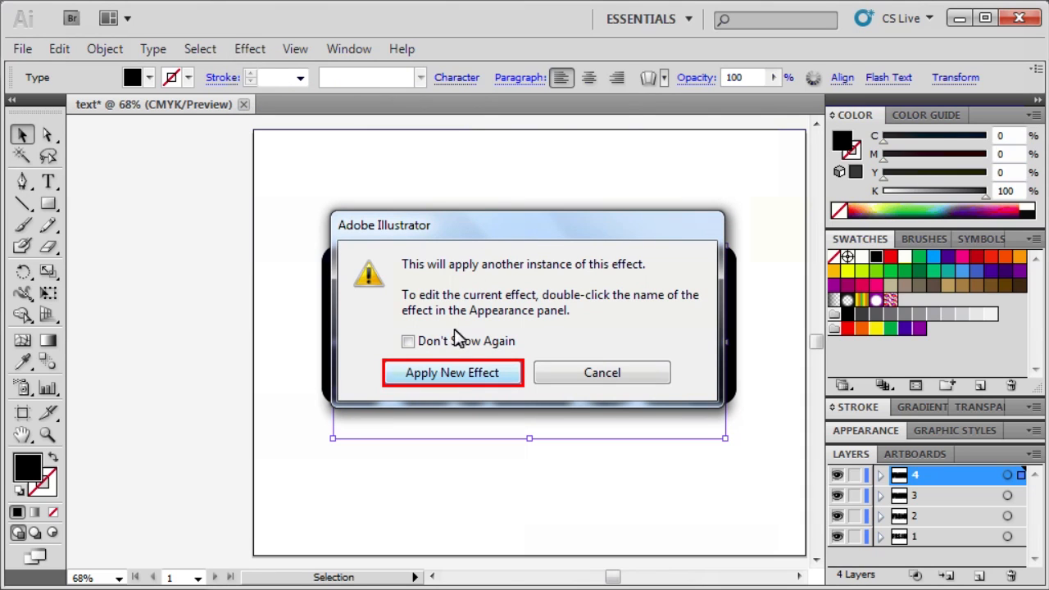
pyautogui.click(446, 379)
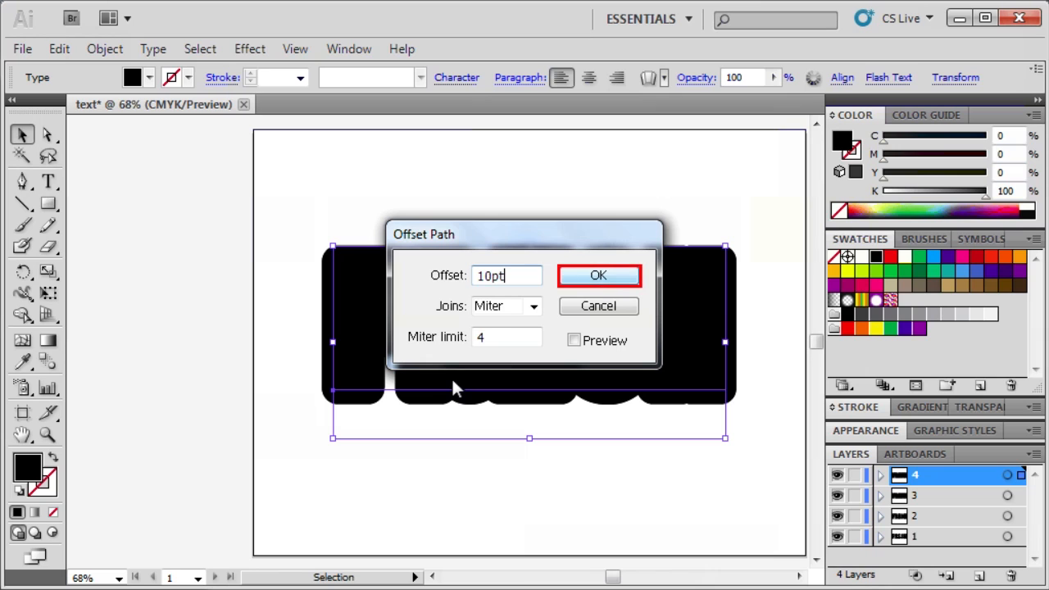
pyautogui.click(597, 276)
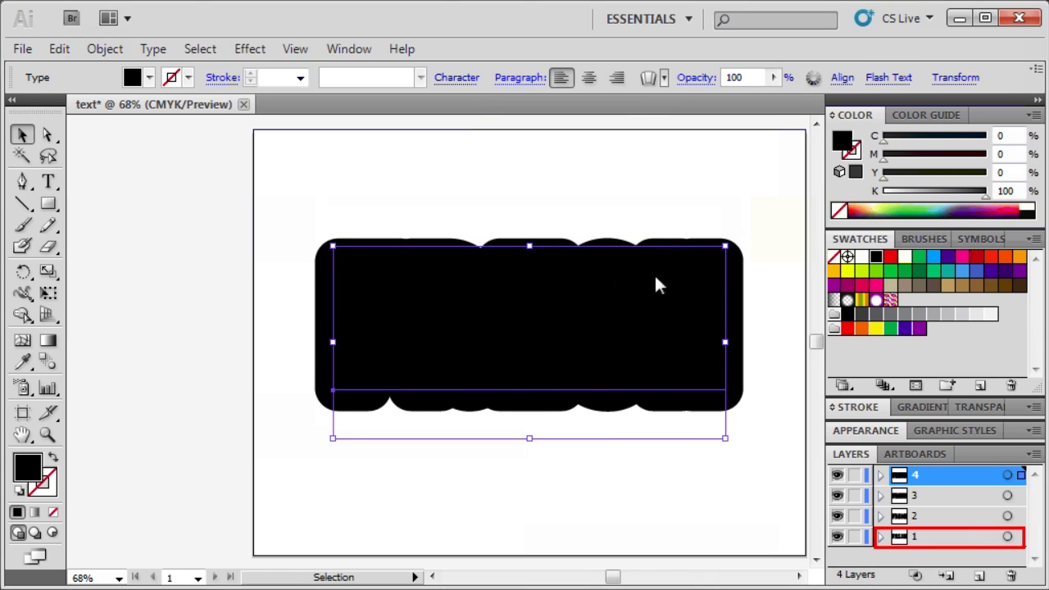
# - Reorder the layers so they stack 1, 2, 3, 4 from front to back
pyautogui.moveTo(943, 538); pyautogui.dragTo(932, 471)
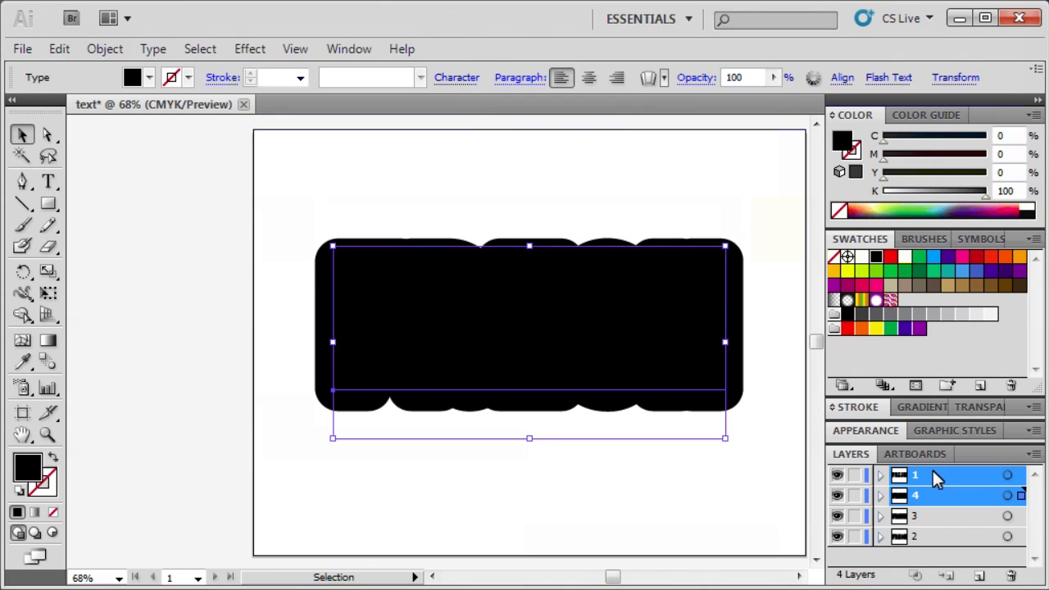
pyautogui.moveTo(944, 537); pyautogui.dragTo(928, 490)
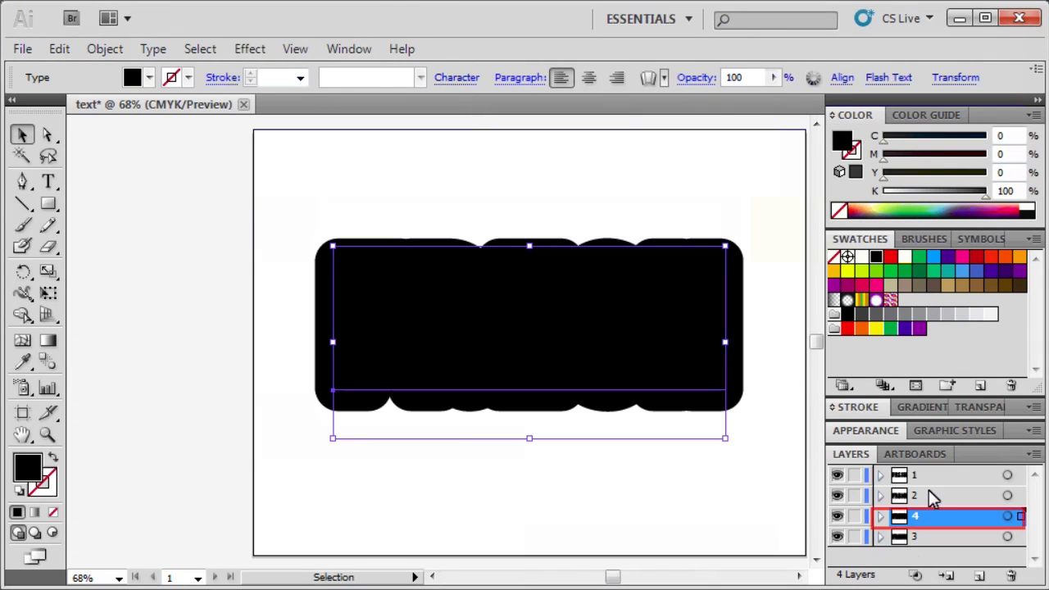
pyautogui.moveTo(942, 535); pyautogui.dragTo(940, 508)
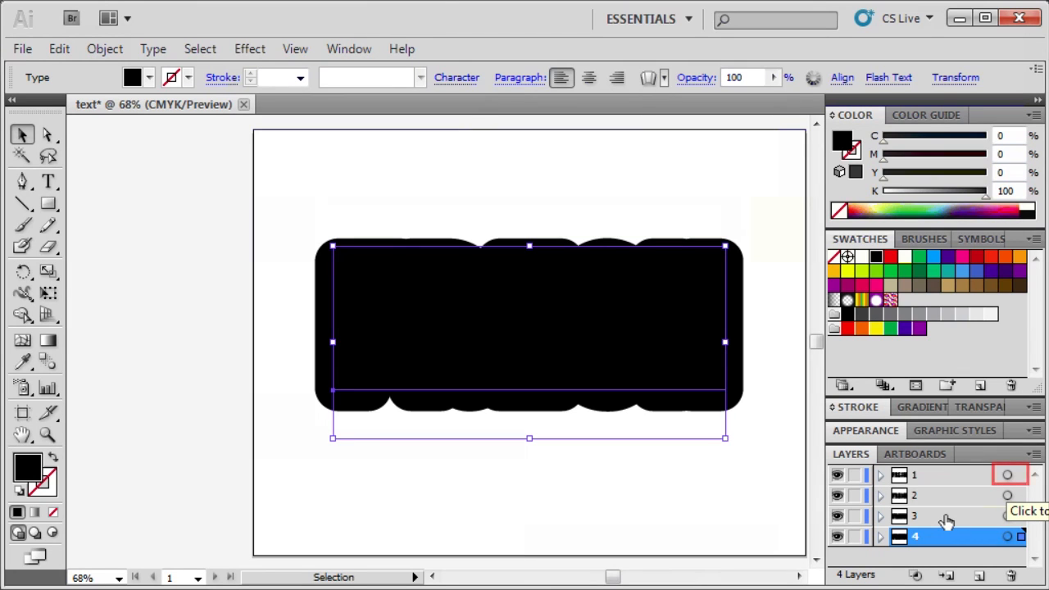
# - Target layer 1, hide all the other layers, and convert its FRESH text to outlines
pyautogui.click(1007, 475)
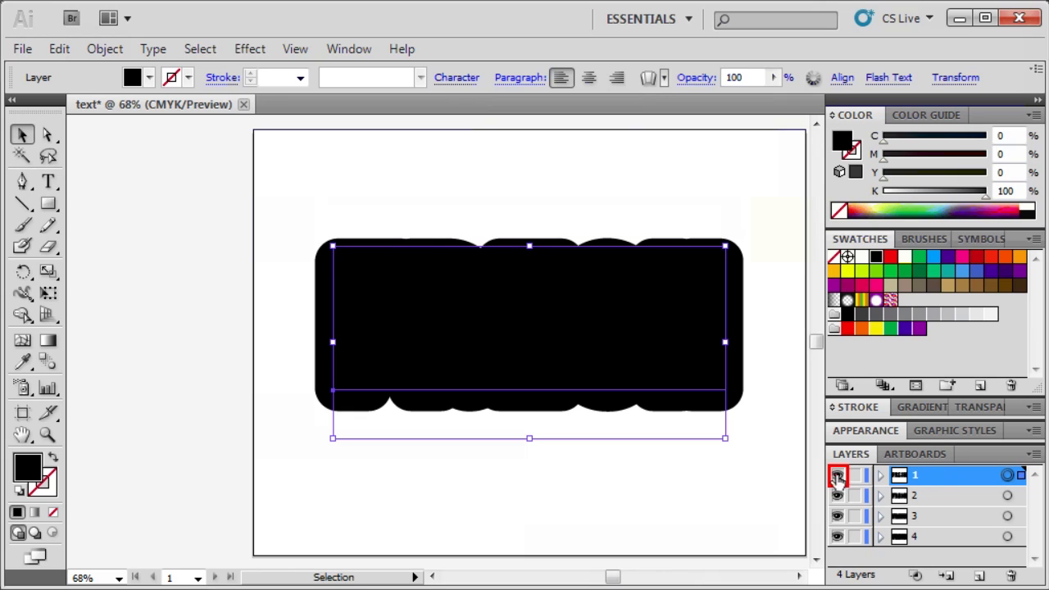
pyautogui.click(837, 476)
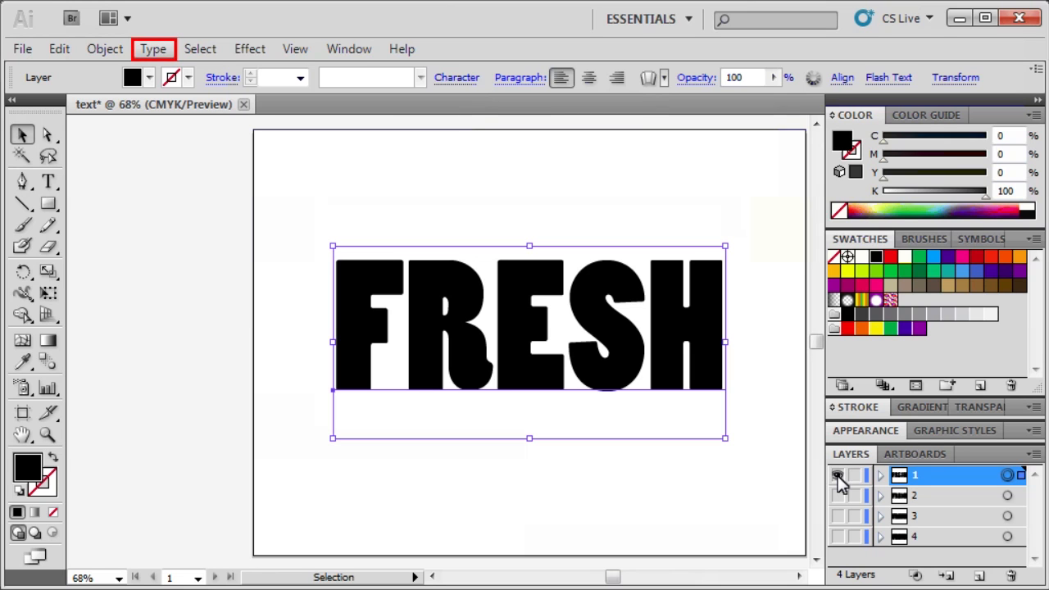
pyautogui.click(152, 49)
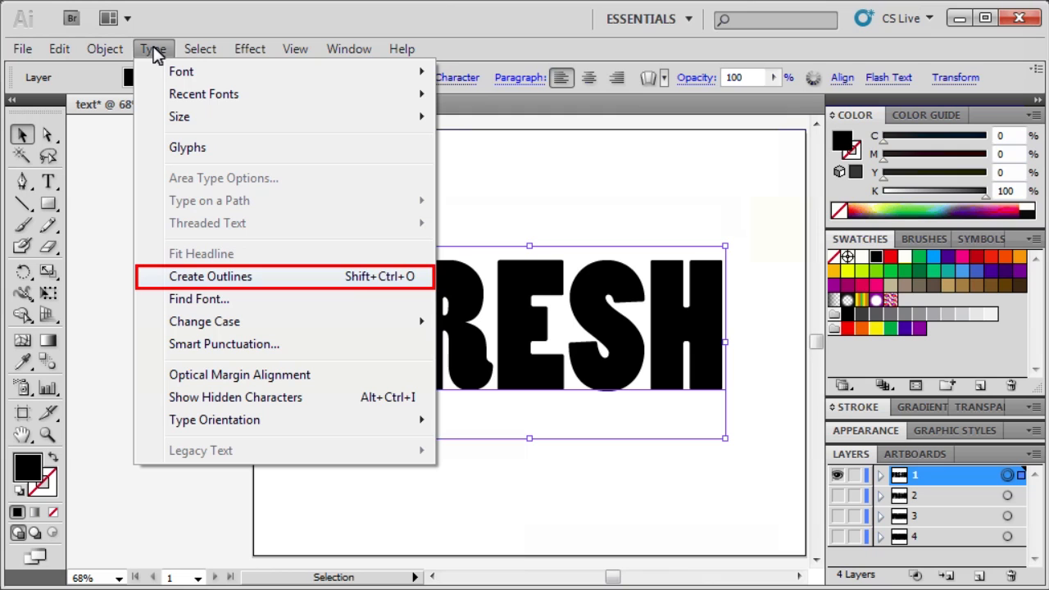
pyautogui.click(231, 276)
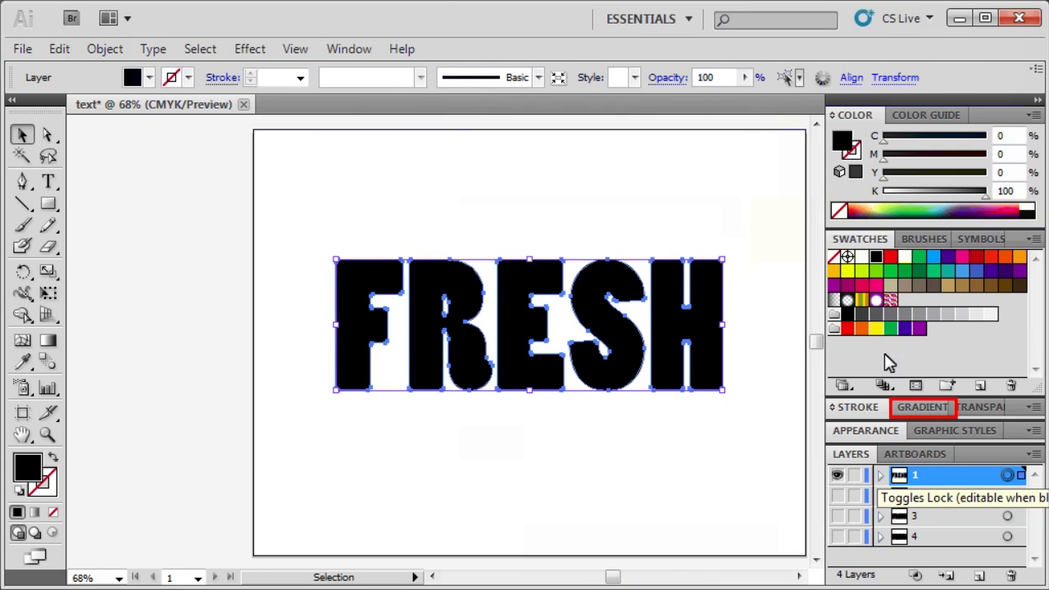
# - Fill the outlined FRESH lettering on layer 1 with the white-to-black linear gradient
pyautogui.click(921, 407)
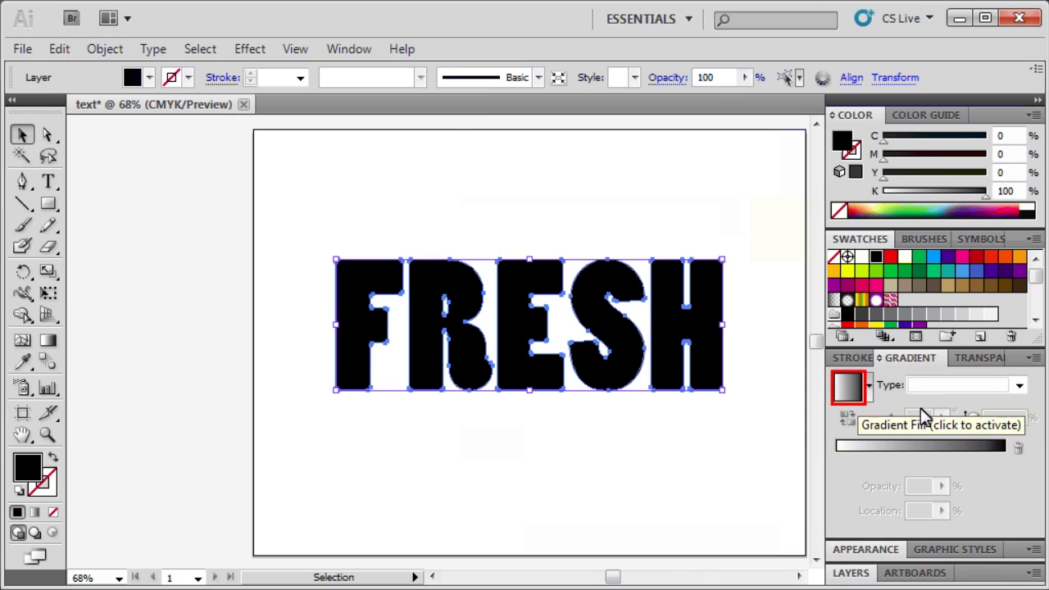
pyautogui.click(850, 385)
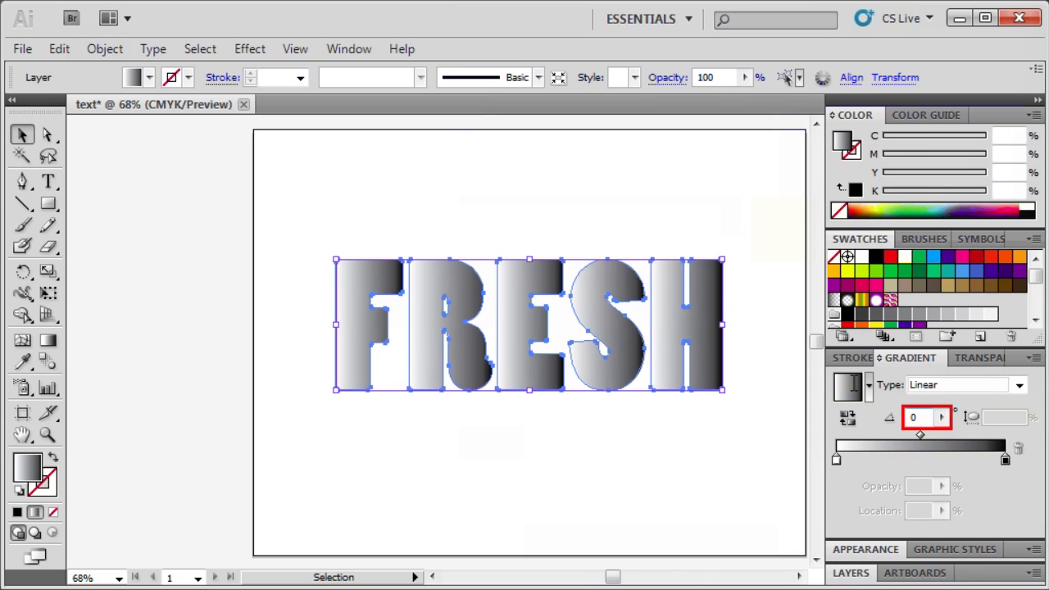
# - Set the angle of the linear gradient on layer 1's FRESH lettering to 90 degrees
pyautogui.click(914, 417)
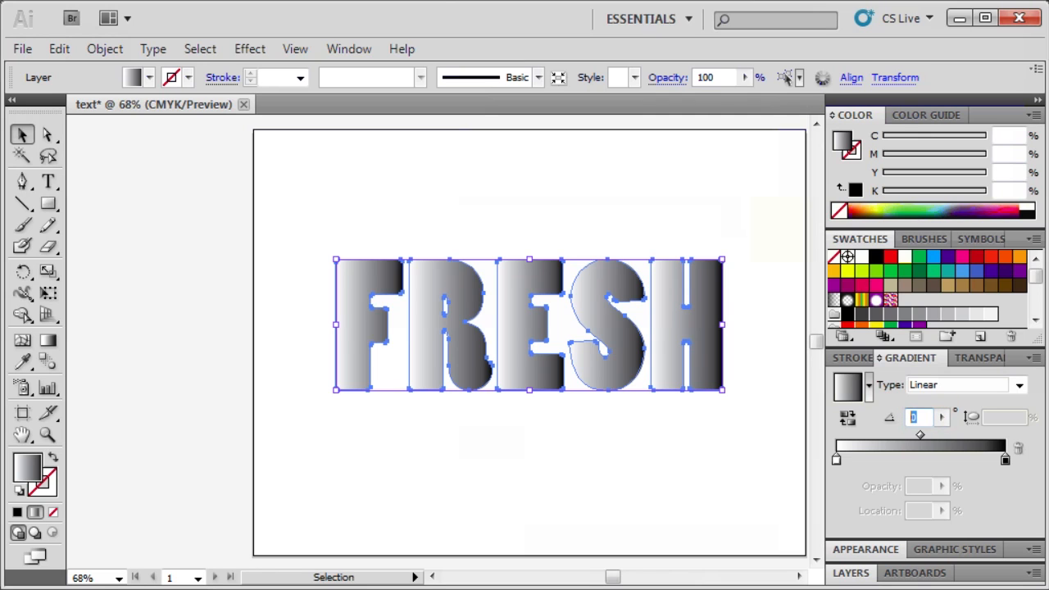
pyautogui.write('90')
pyautogui.press('Return')
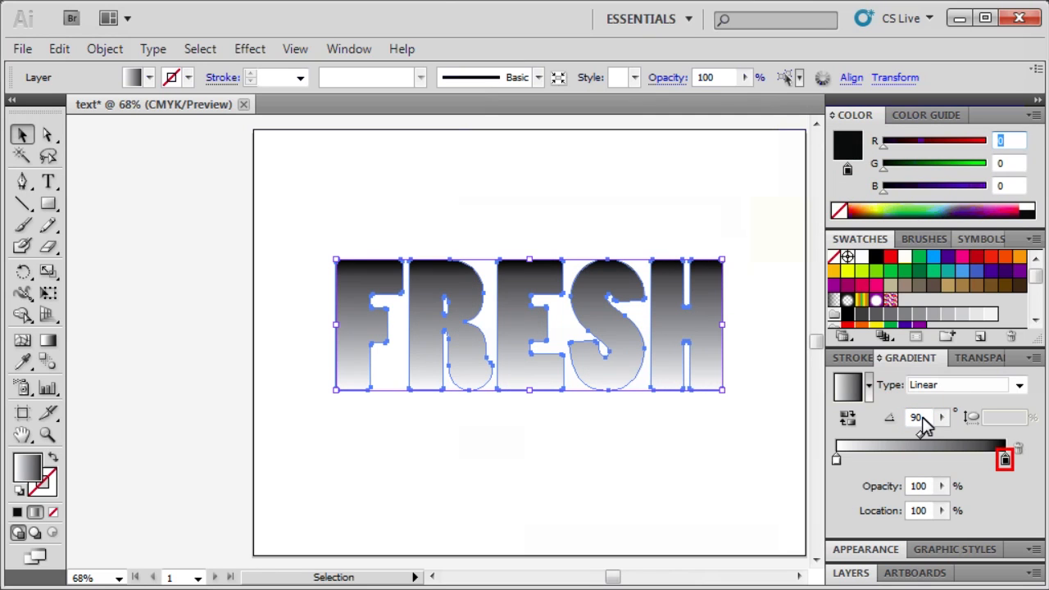
# - Switch the gradient's black stop on layer 1's lettering to RGB and recolour it to R 63, G 169, B 245
pyautogui.doubleClick(1006, 459)
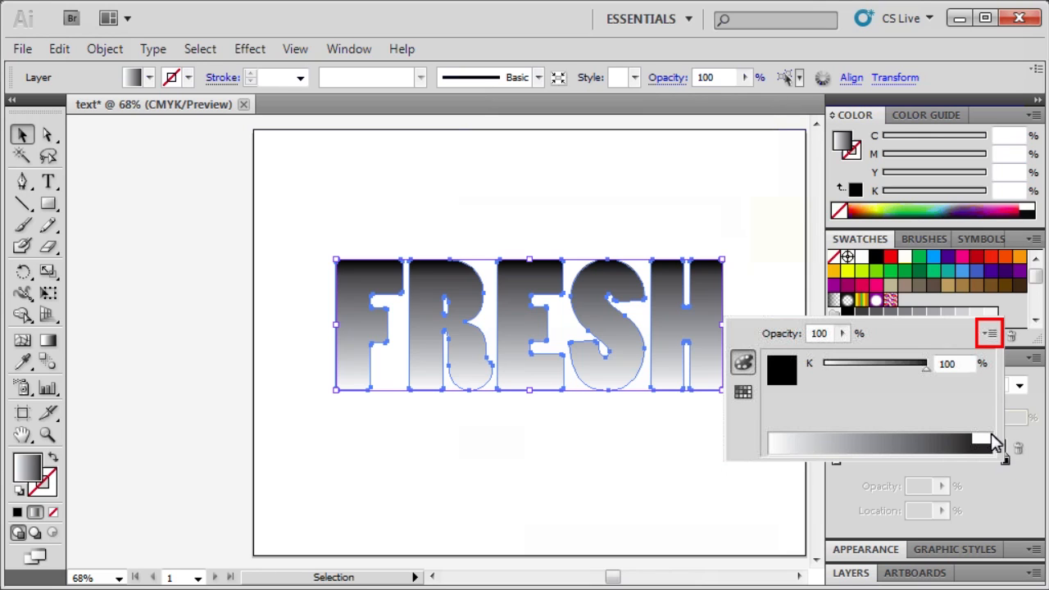
pyautogui.click(991, 334)
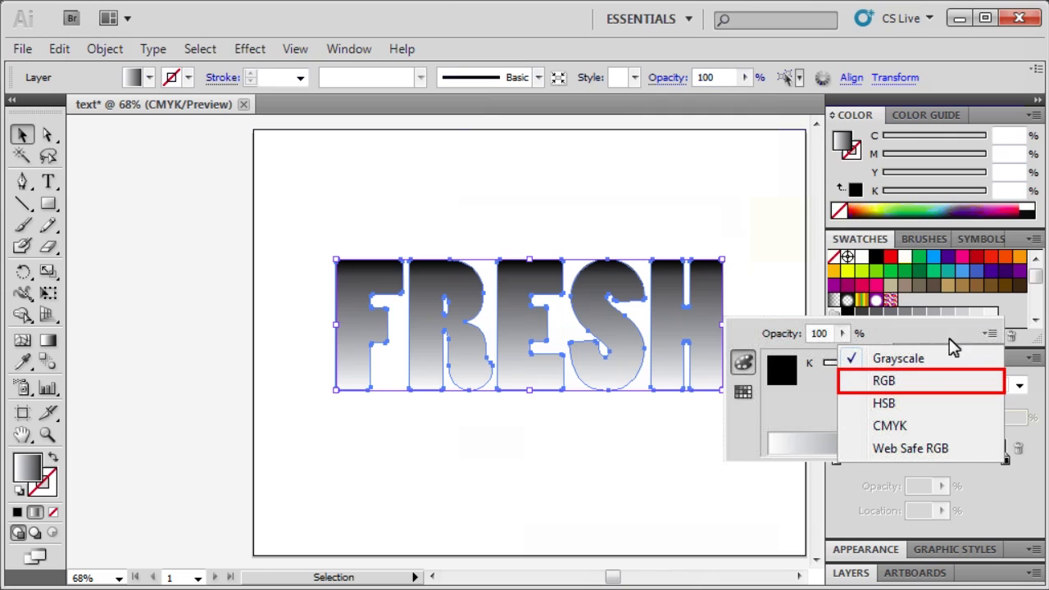
pyautogui.click(924, 378)
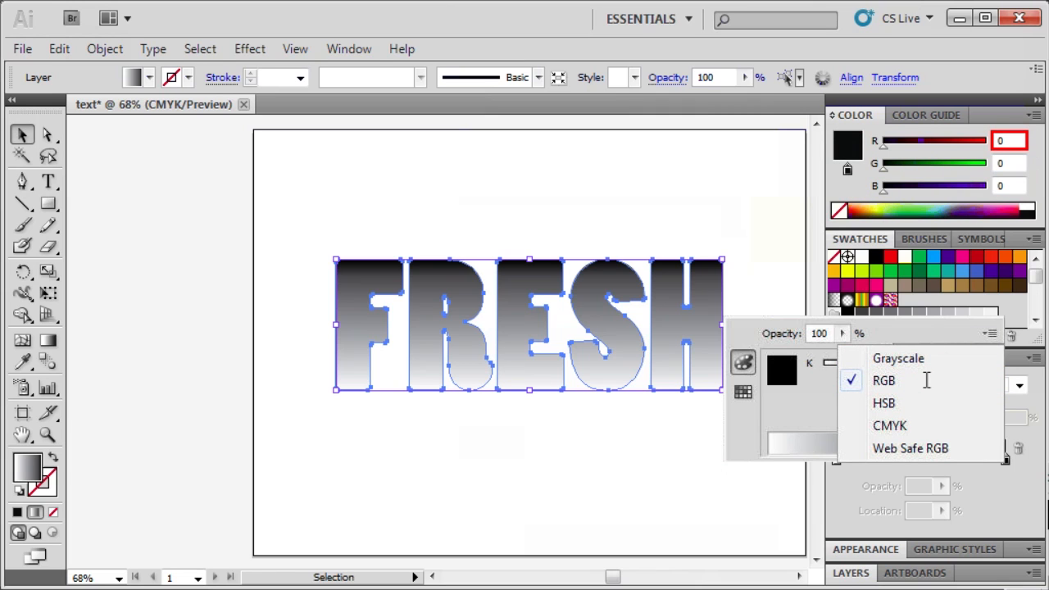
pyautogui.click(1008, 140)
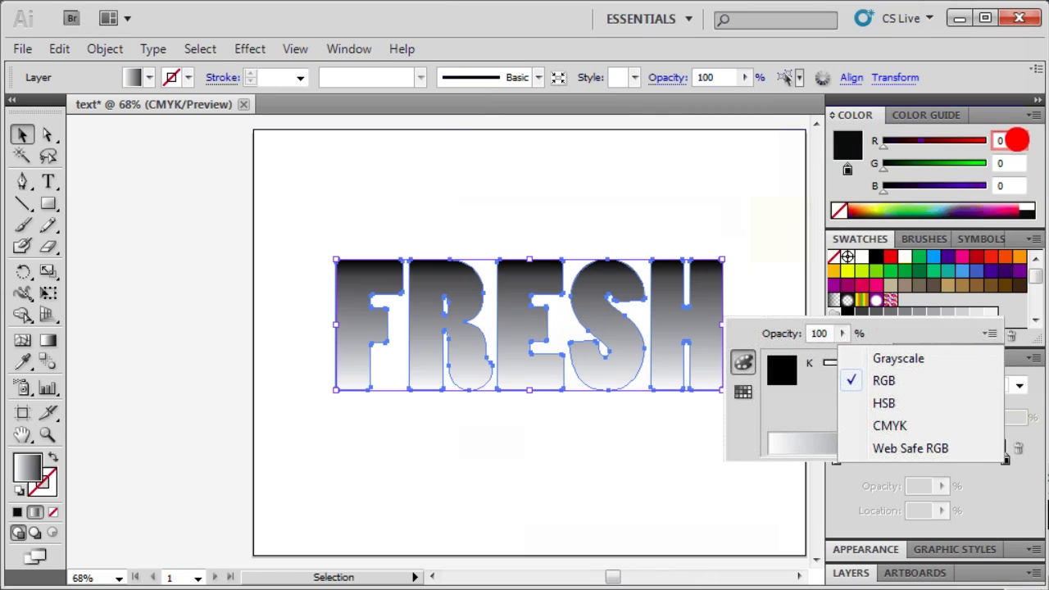
pyautogui.write('63')
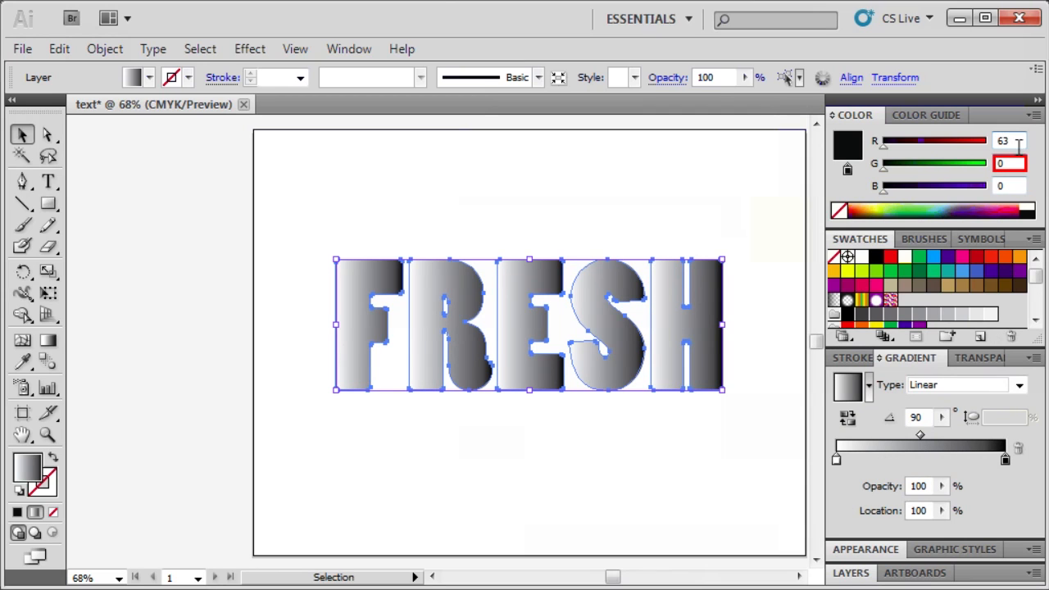
pyautogui.press('Tab')
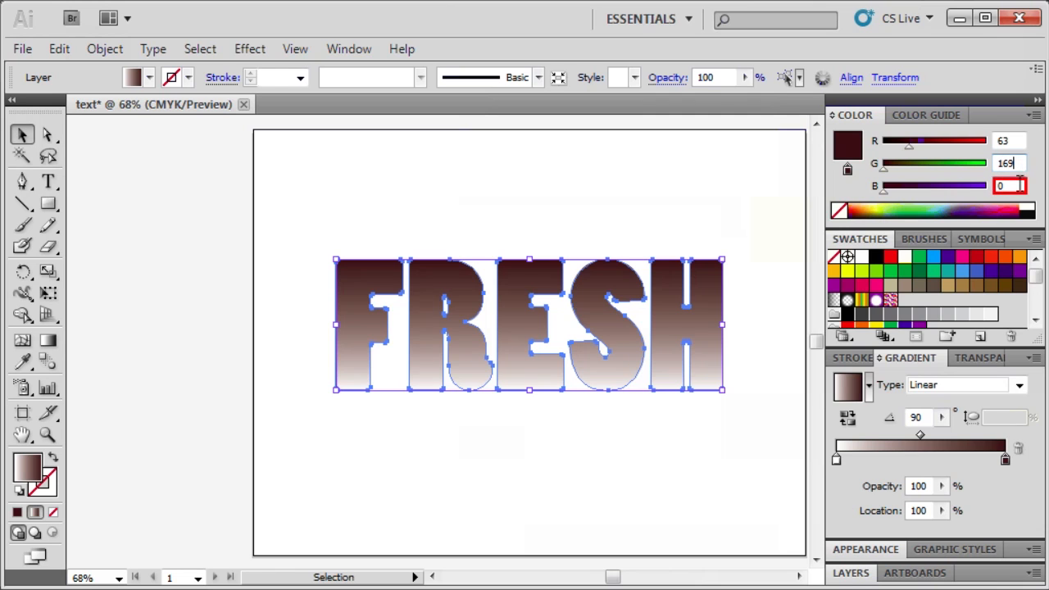
pyautogui.press('Tab')
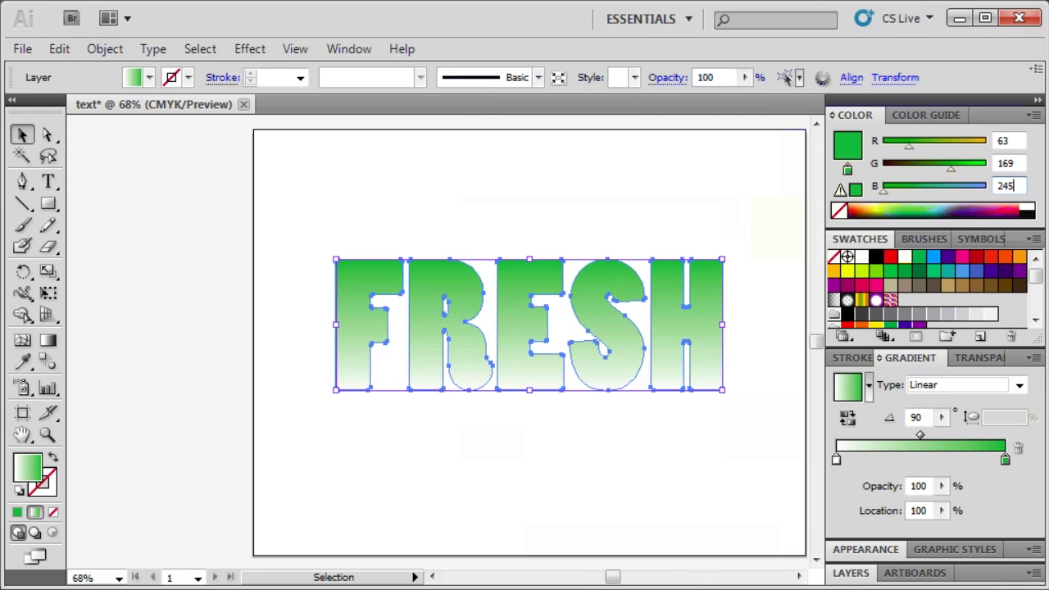
pyautogui.press('Return')
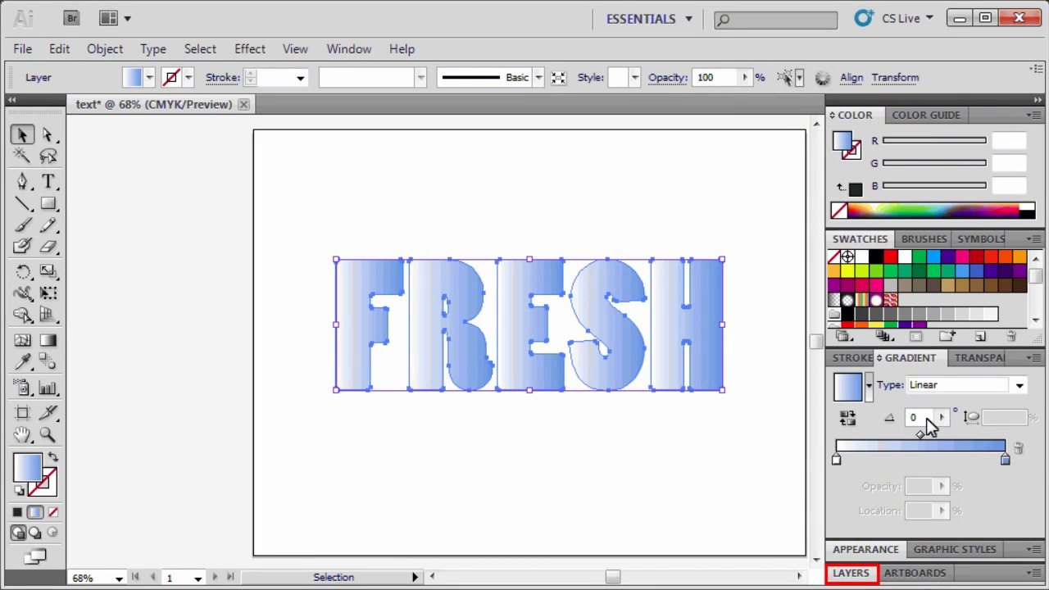
# - Show layer 2, target it, and fill its FRESH text with white
pyautogui.click(852, 573)
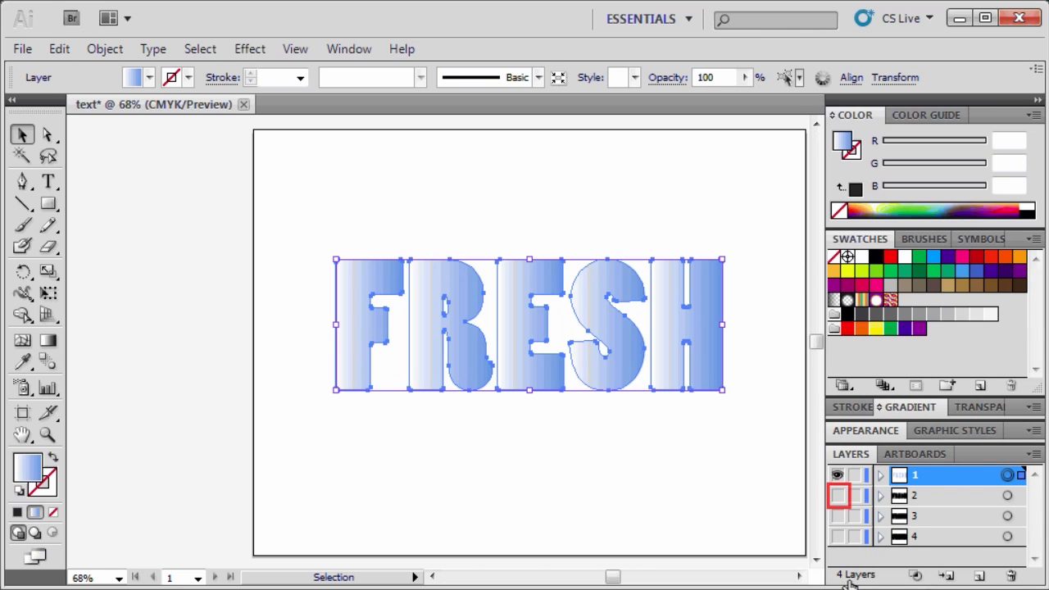
pyautogui.click(837, 496)
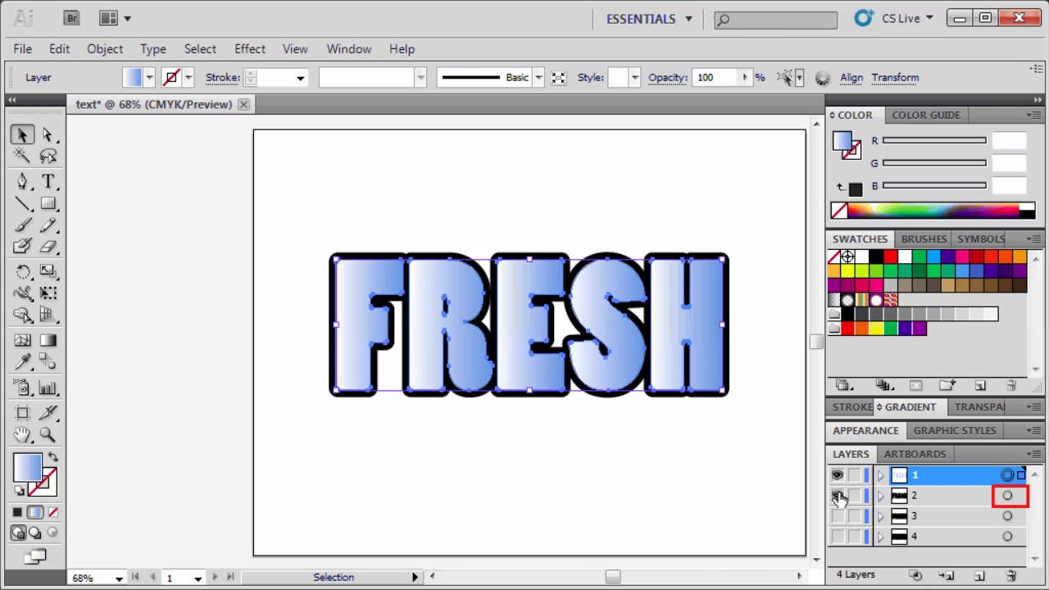
pyautogui.click(1008, 495)
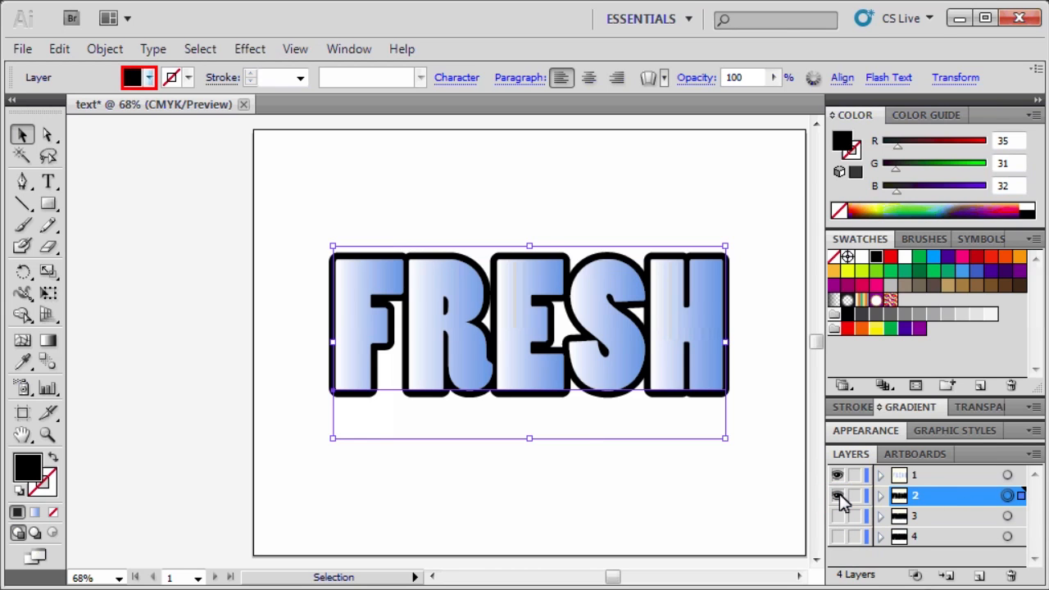
pyautogui.click(149, 80)
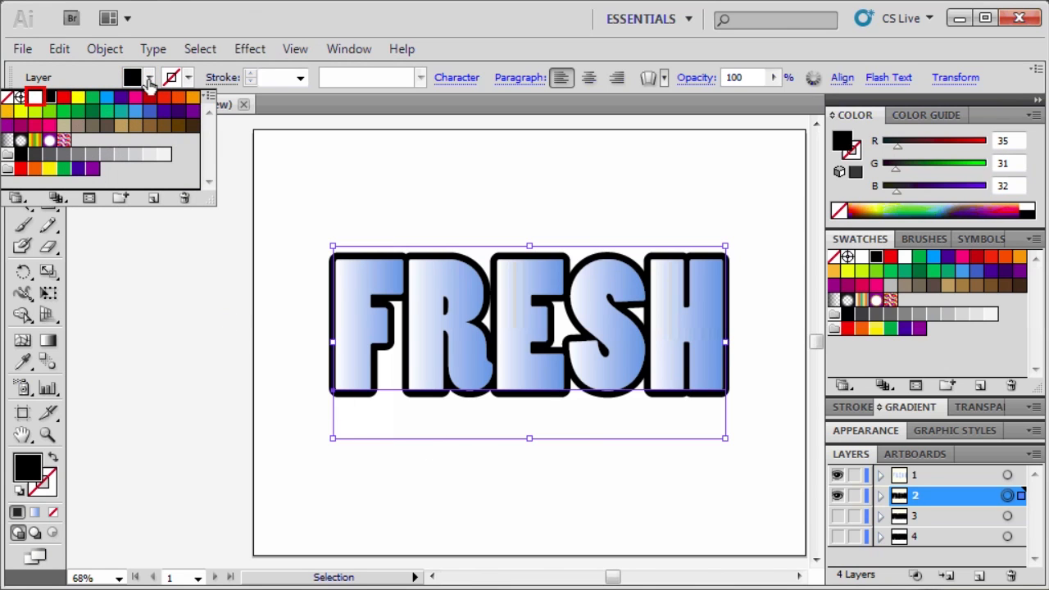
pyautogui.click(35, 98)
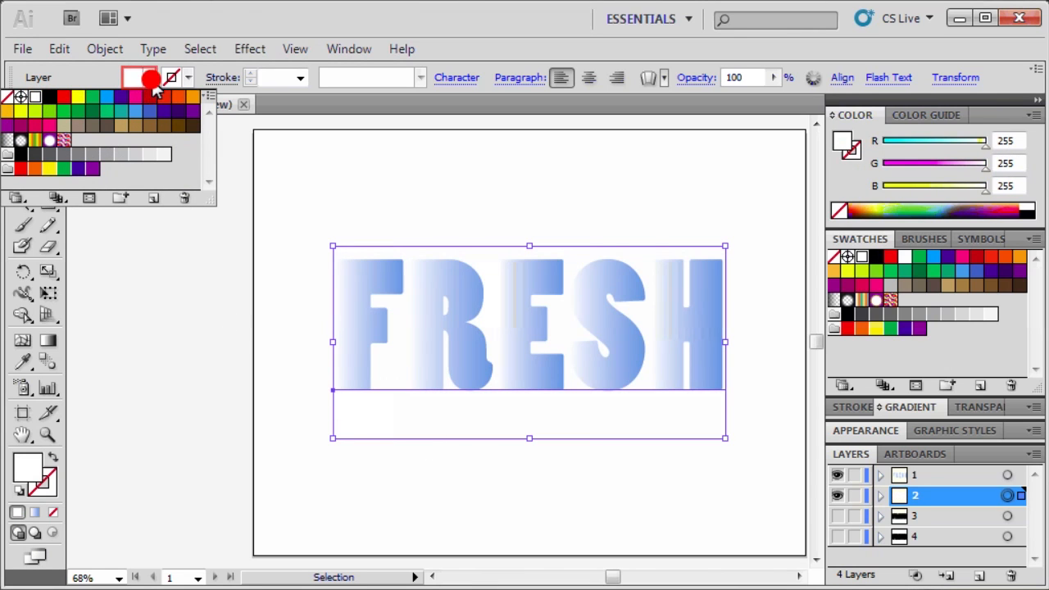
pyautogui.click(150, 80)
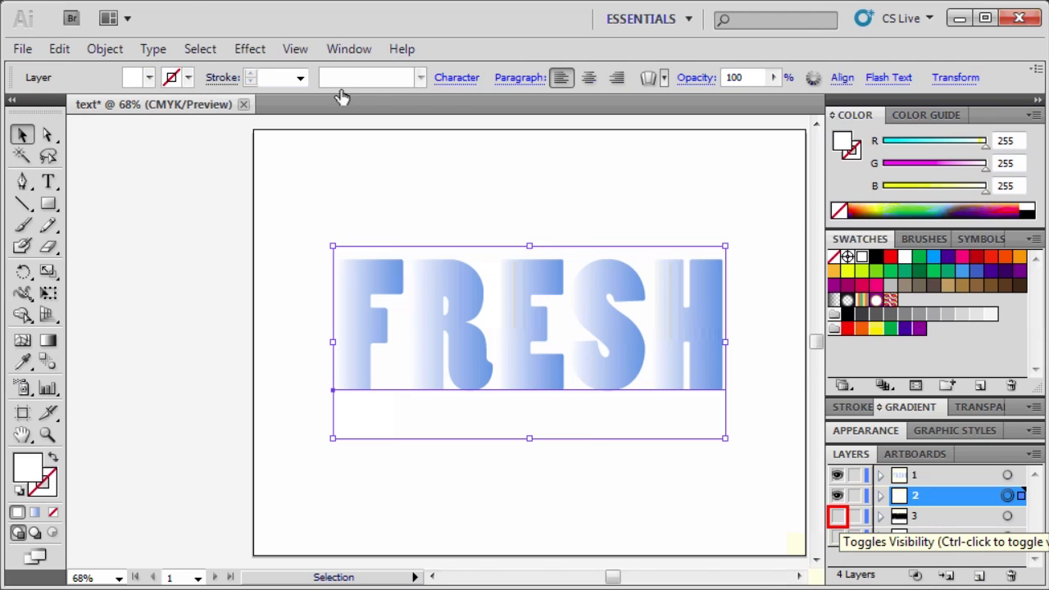
# - Show layer 3, target it, and fill its FRESH text with RGB 41, 171, 226
pyautogui.click(837, 514)
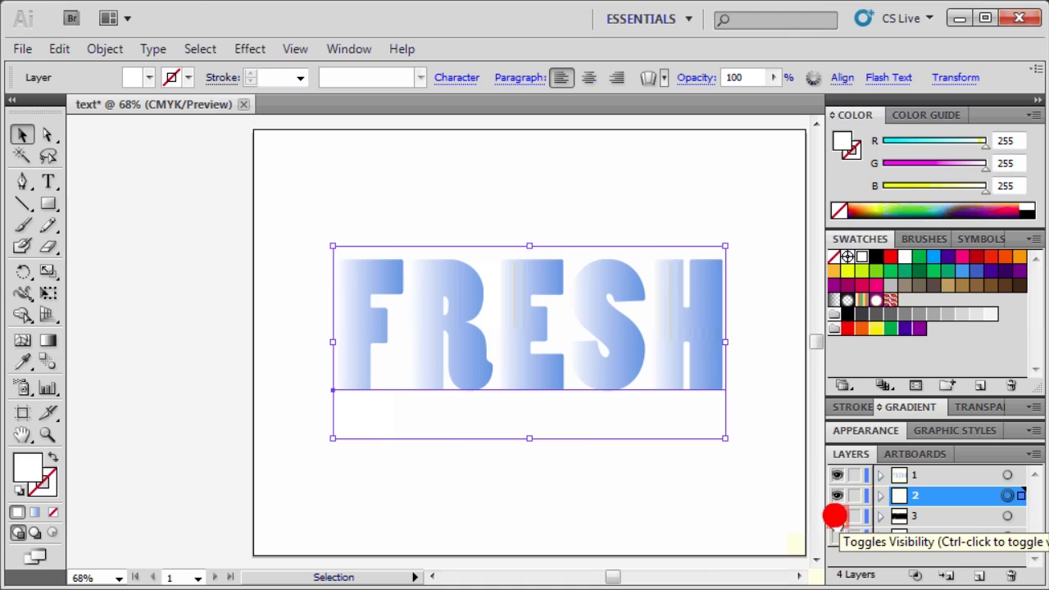
pyautogui.click(1007, 516)
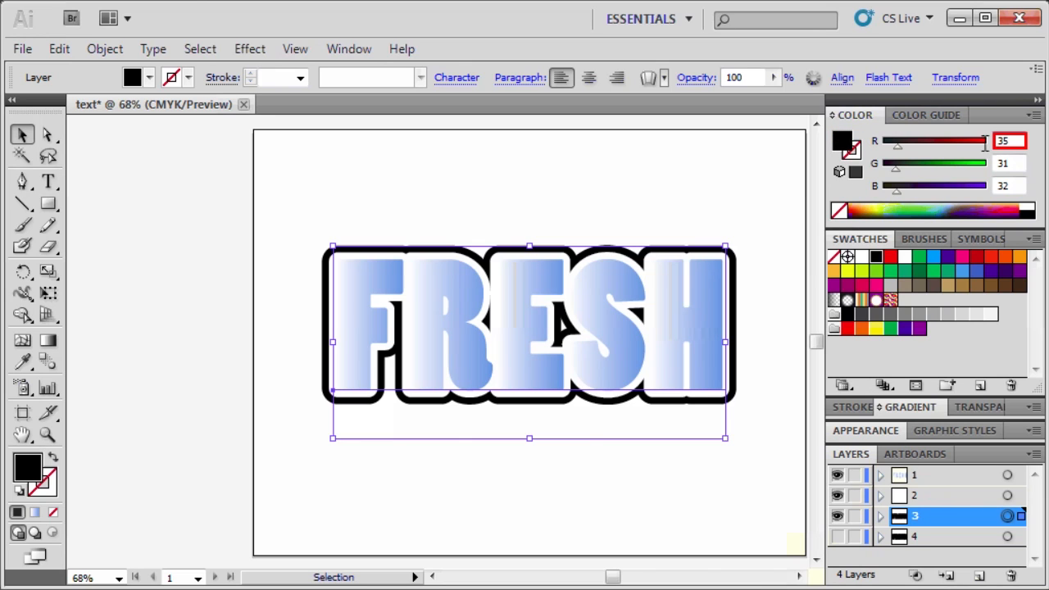
pyautogui.click(1016, 141)
pyautogui.write('41')
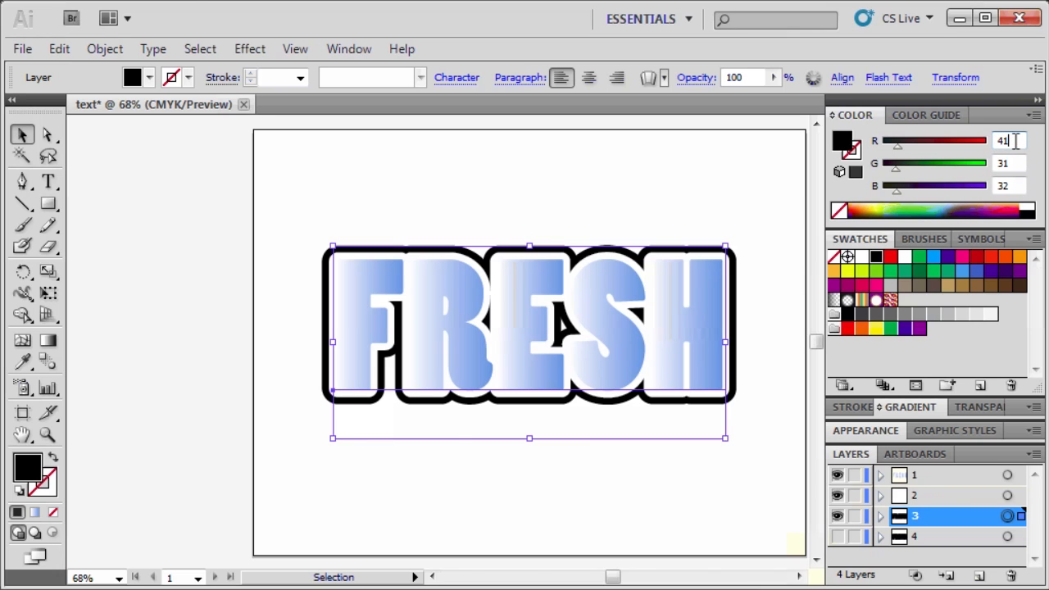
pyautogui.click(1015, 163)
pyautogui.write('11')
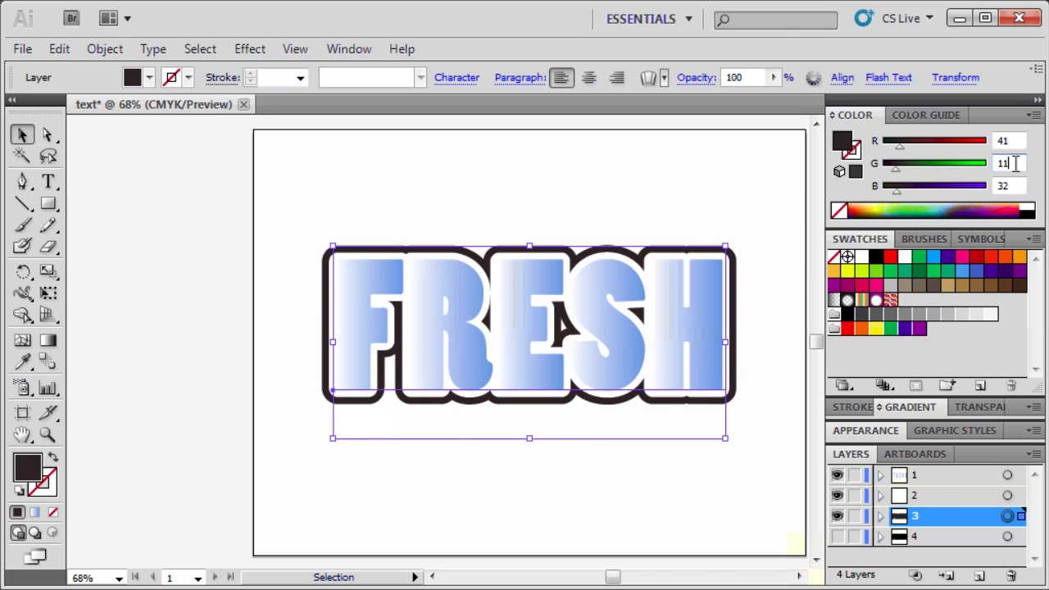
pyautogui.write('71')
pyautogui.press('Tab')
pyautogui.write('2')
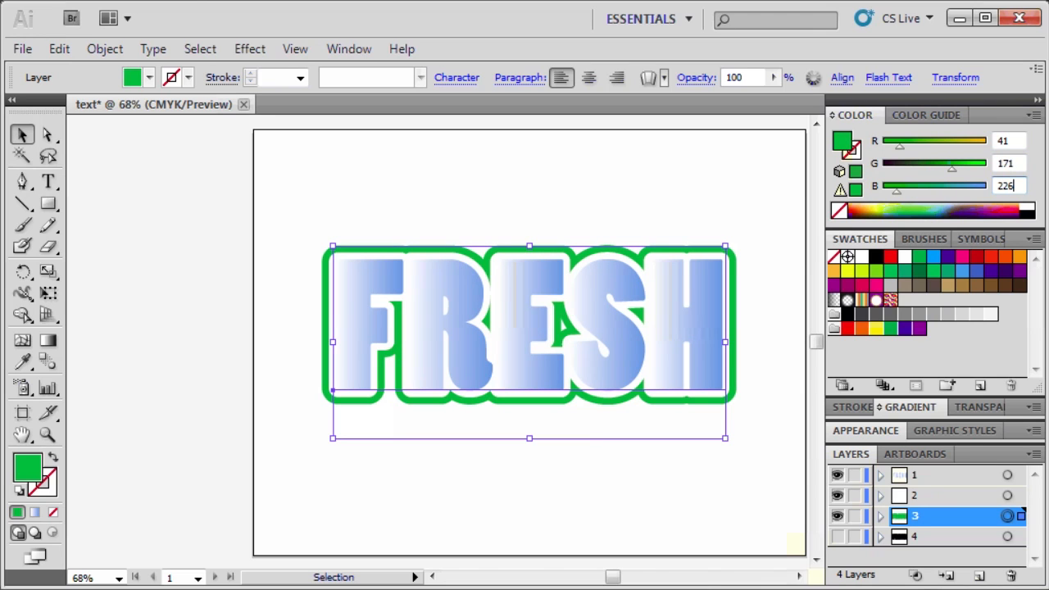
pyautogui.press('Return')
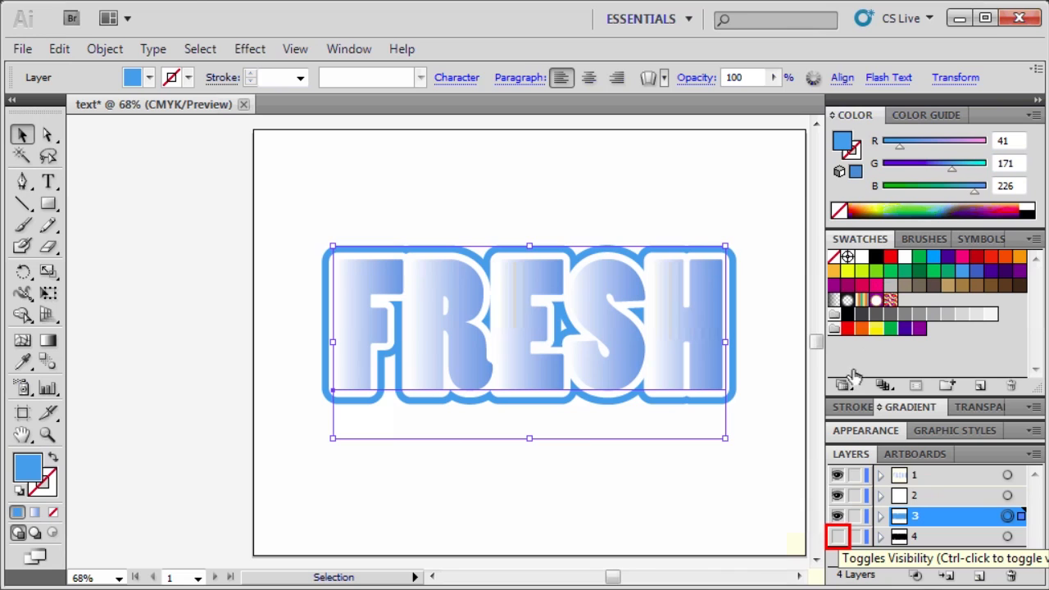
# - Show layer 4, target it, and fill its FRESH text with RGB 0, 113, 188
pyautogui.click(837, 535)
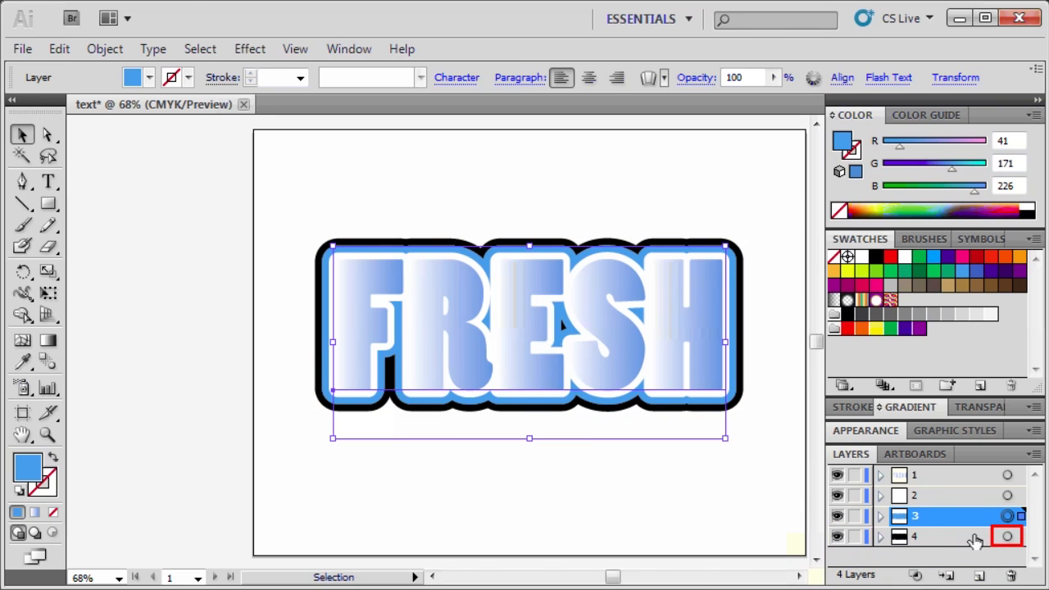
pyautogui.click(1007, 537)
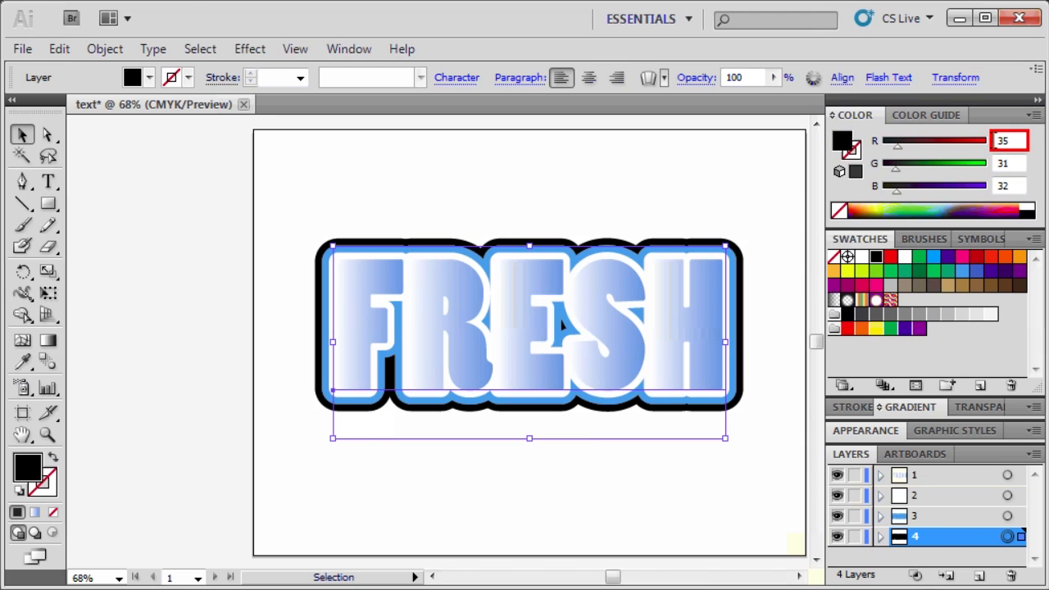
pyautogui.click(1017, 141)
pyautogui.write('0')
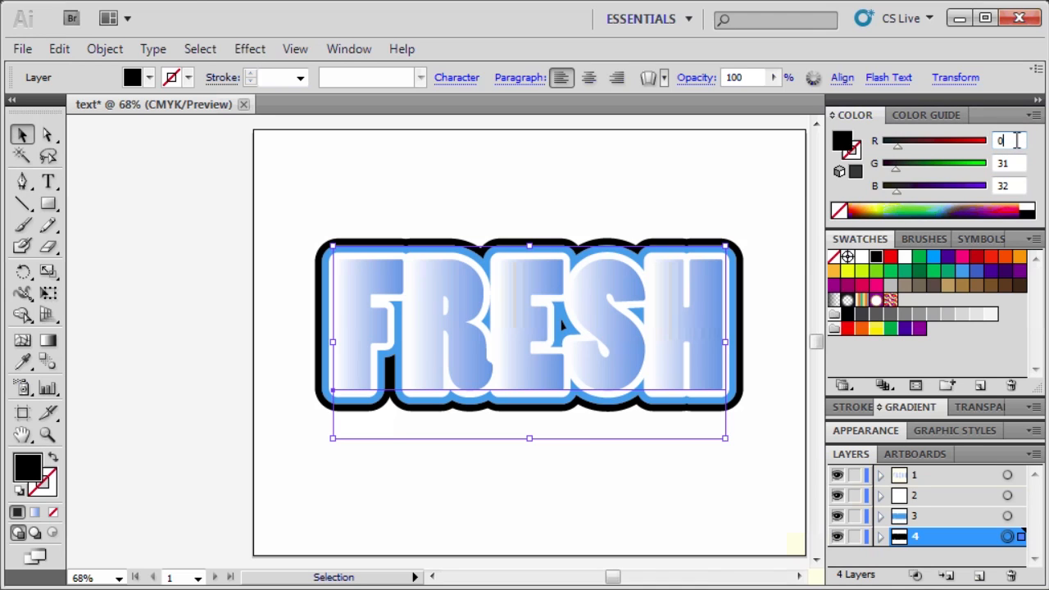
pyautogui.click(1016, 163)
pyautogui.write('11')
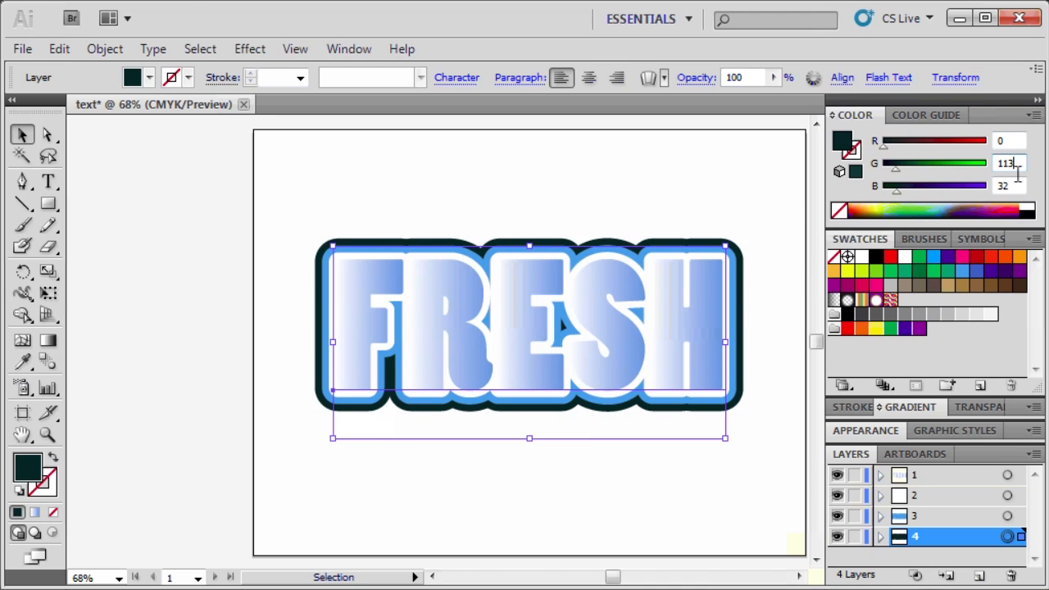
pyautogui.click(1013, 186)
pyautogui.write('1')
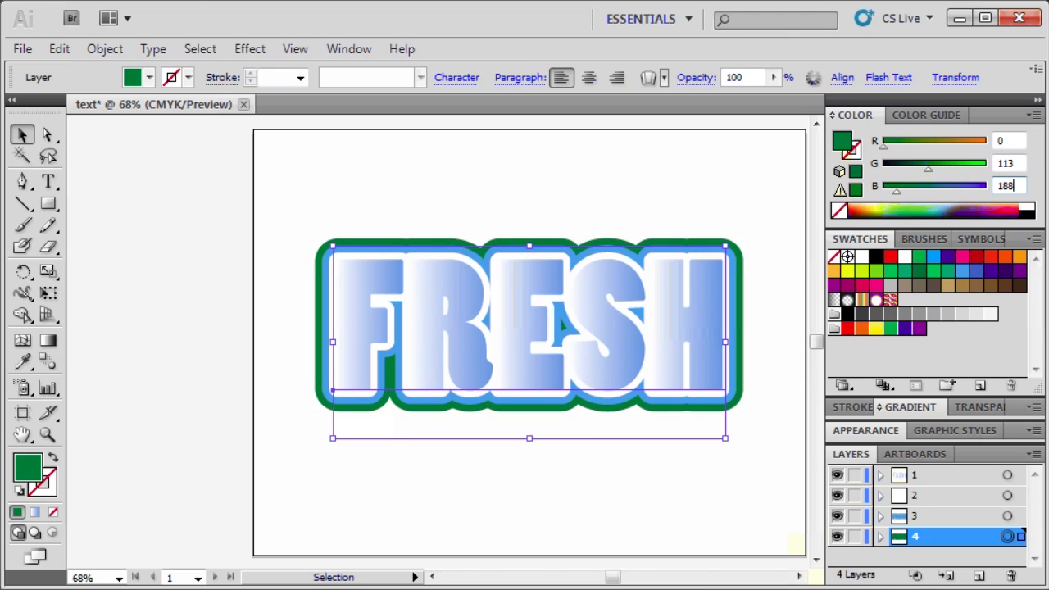
pyautogui.write('88')
pyautogui.press('Return')
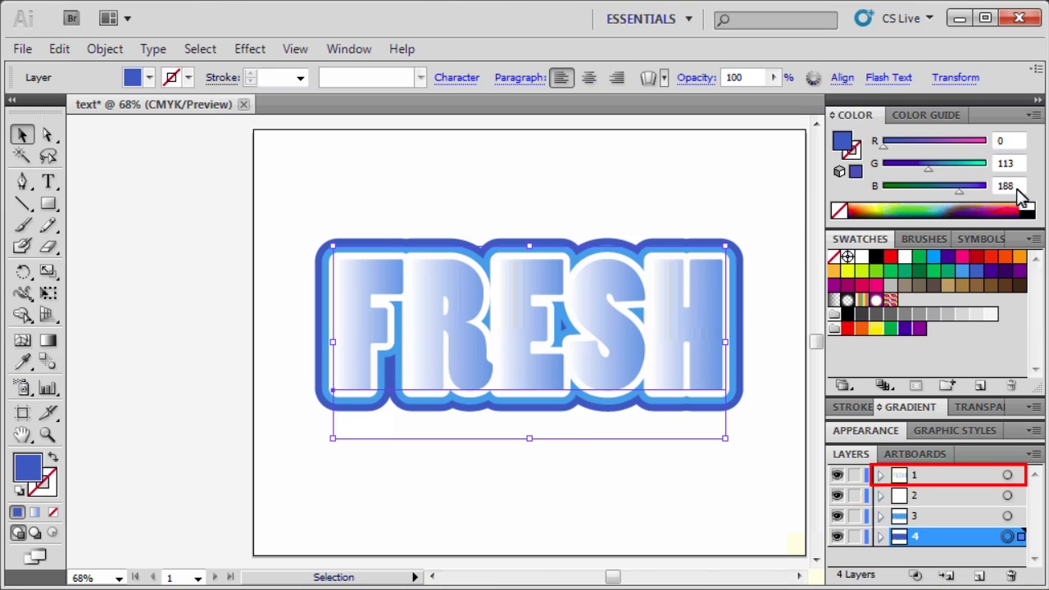
# - Add a drop shadow to layer 1 with a 2 pt X offset, 4 pt Y offset and 5 pt blur
pyautogui.click(950, 474)
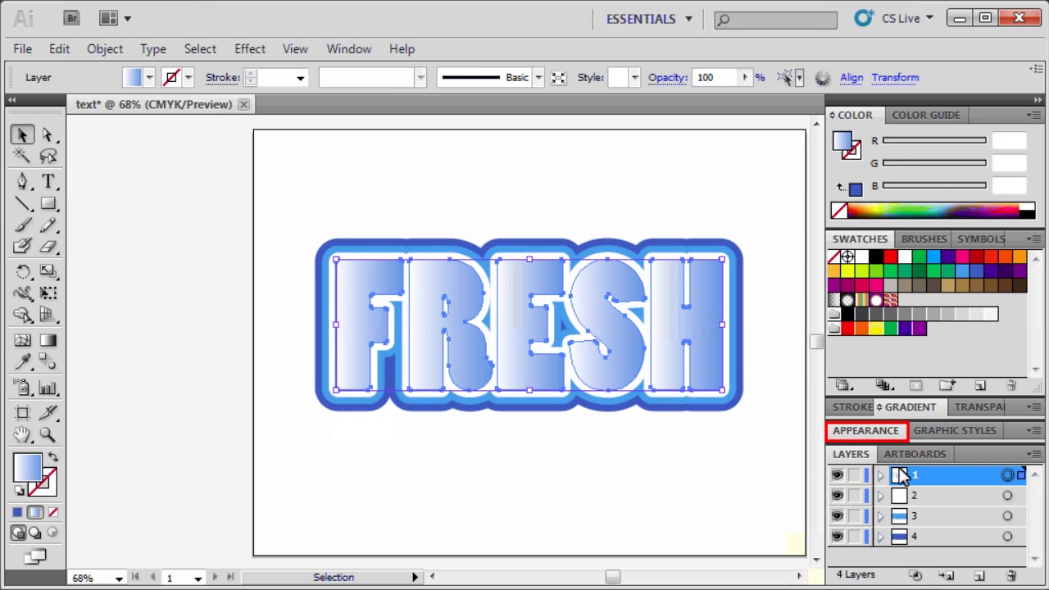
pyautogui.click(869, 431)
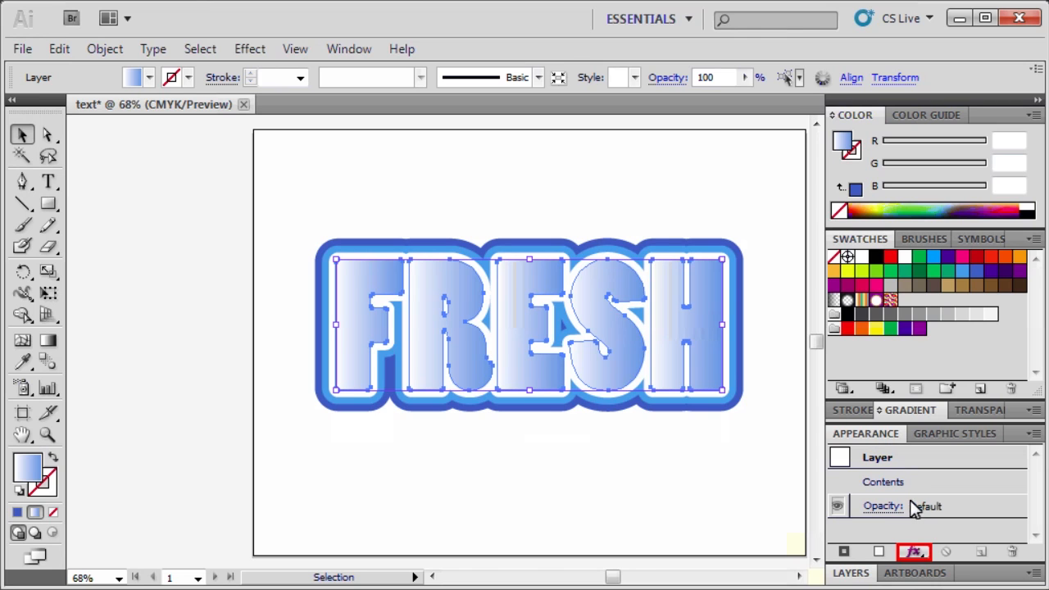
pyautogui.click(914, 553)
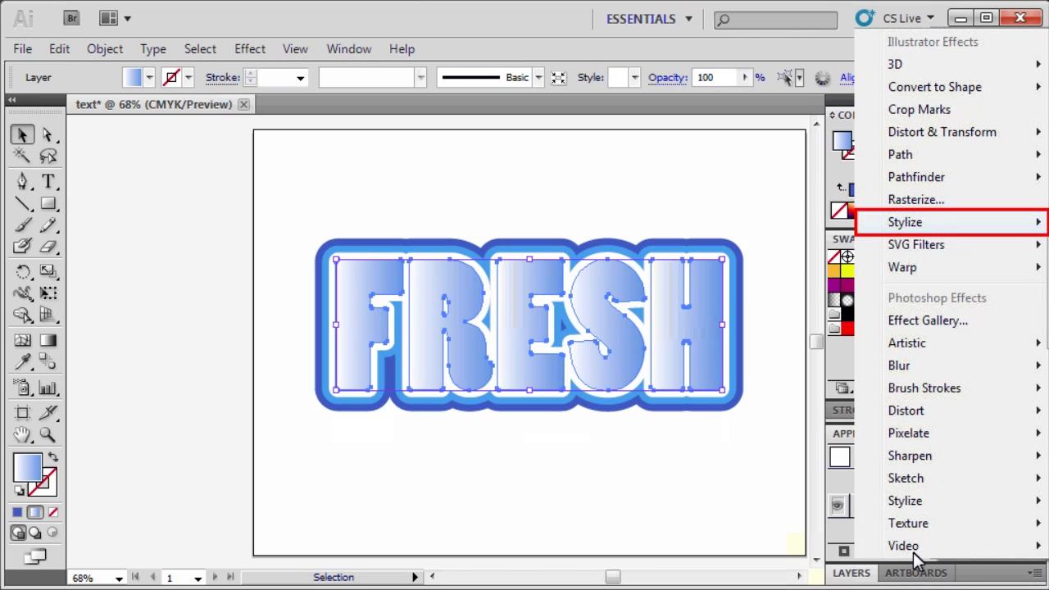
pyautogui.click(979, 226)
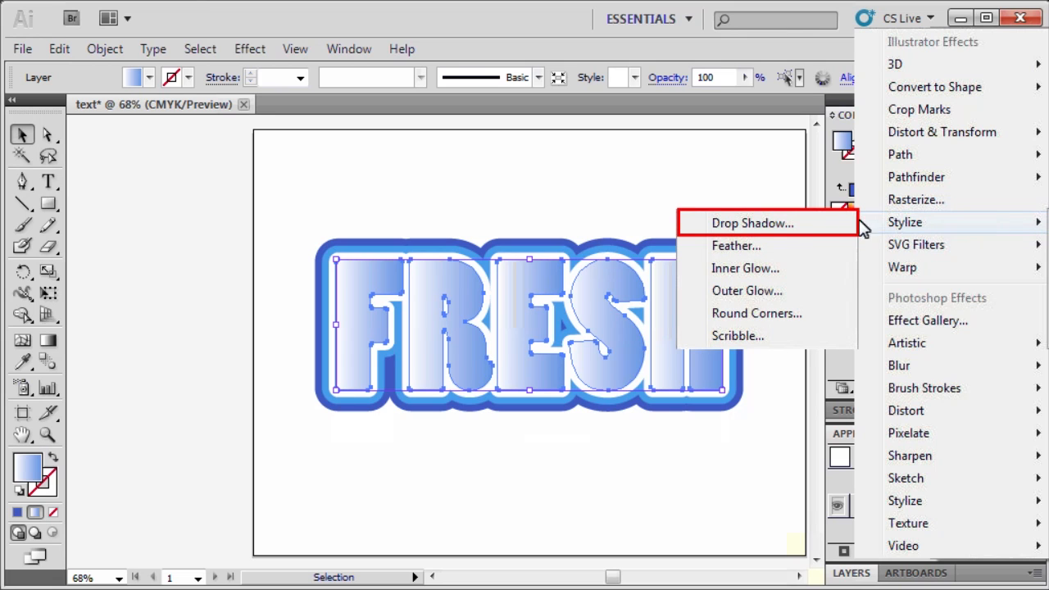
pyautogui.click(796, 222)
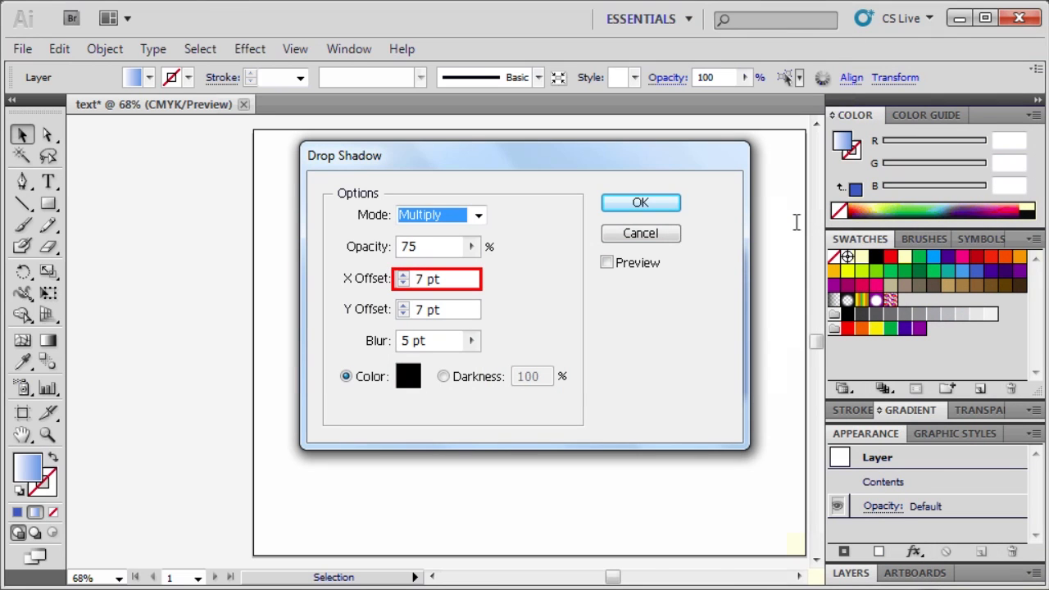
pyautogui.click(452, 279)
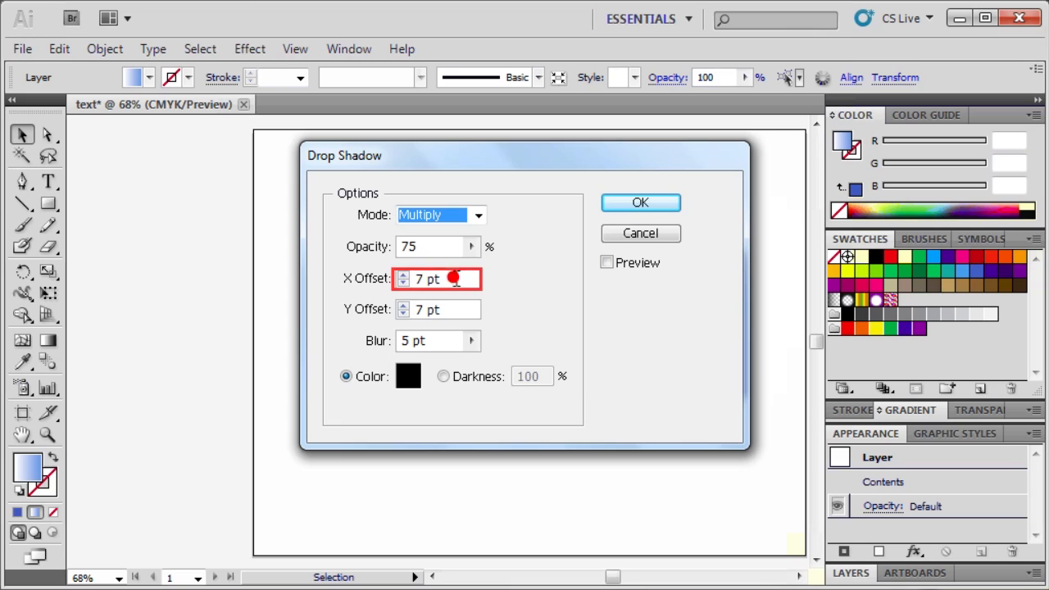
pyautogui.write('2')
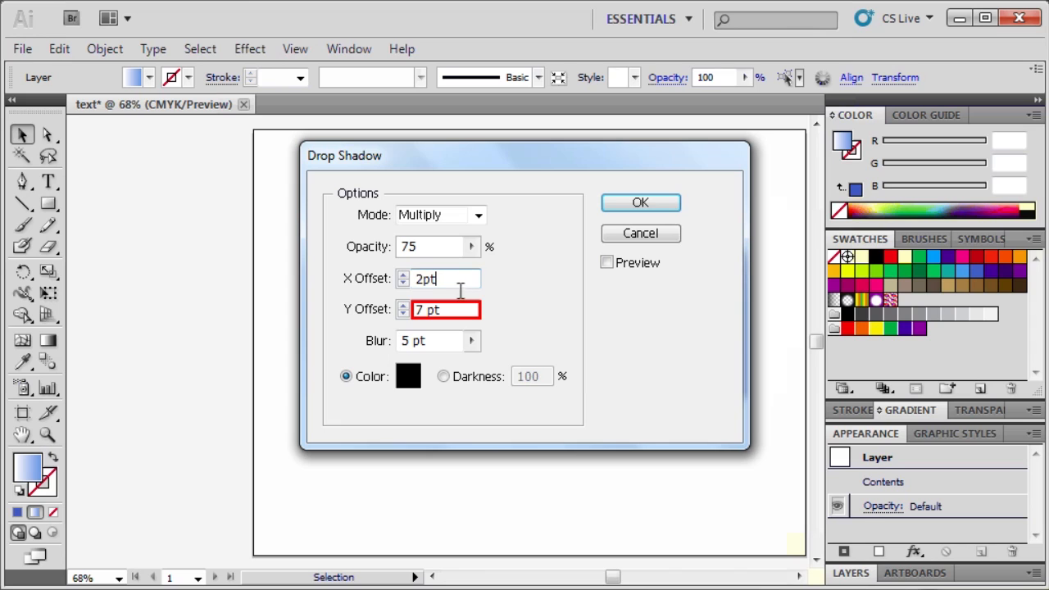
pyautogui.click(461, 308)
pyautogui.write('4 ')
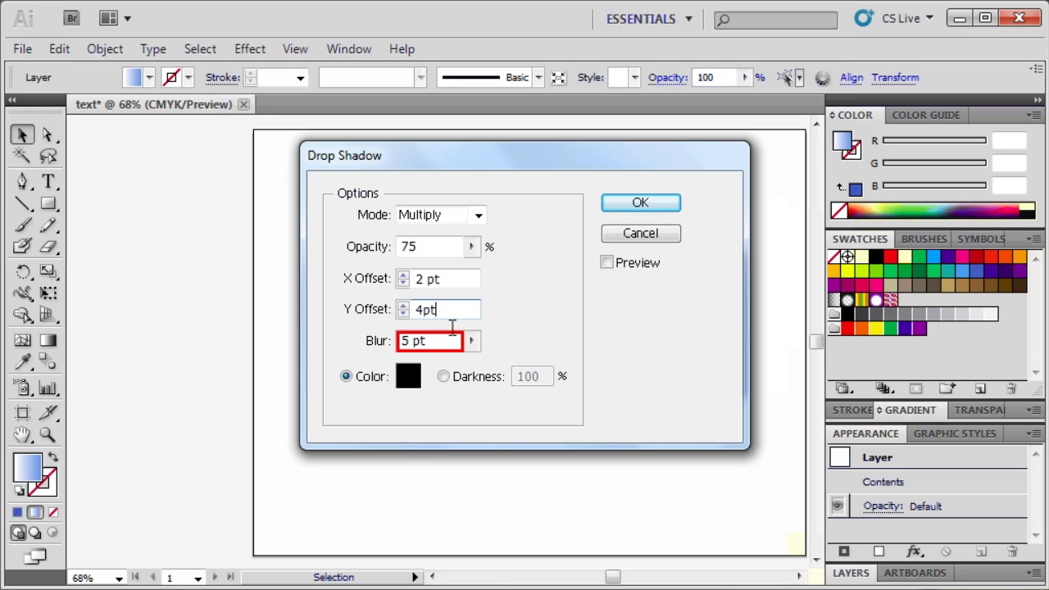
pyautogui.write('pt')
pyautogui.click(449, 341)
pyautogui.write('5pt')
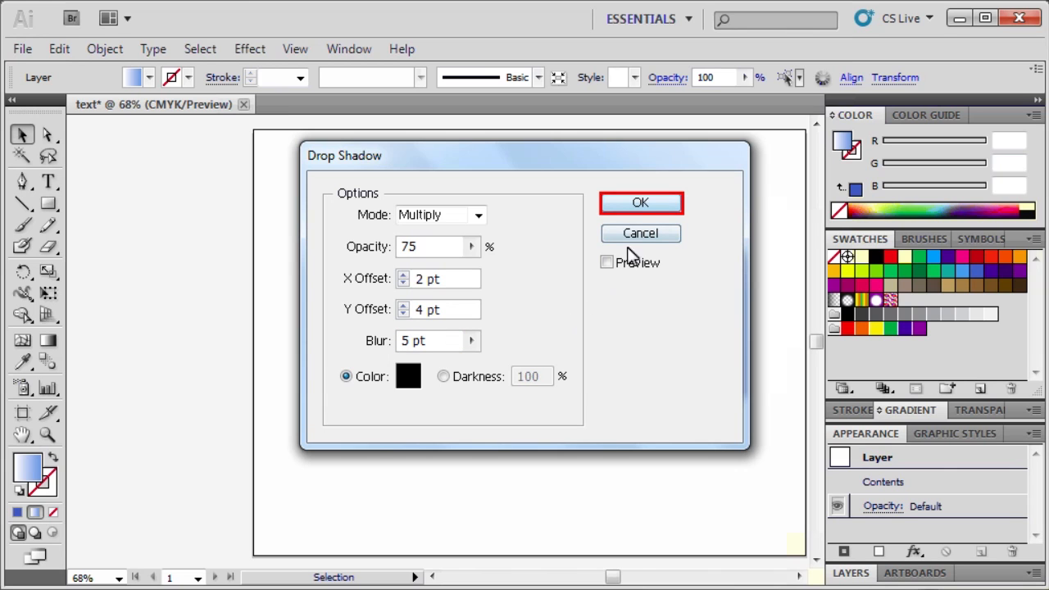
pyautogui.click(632, 205)
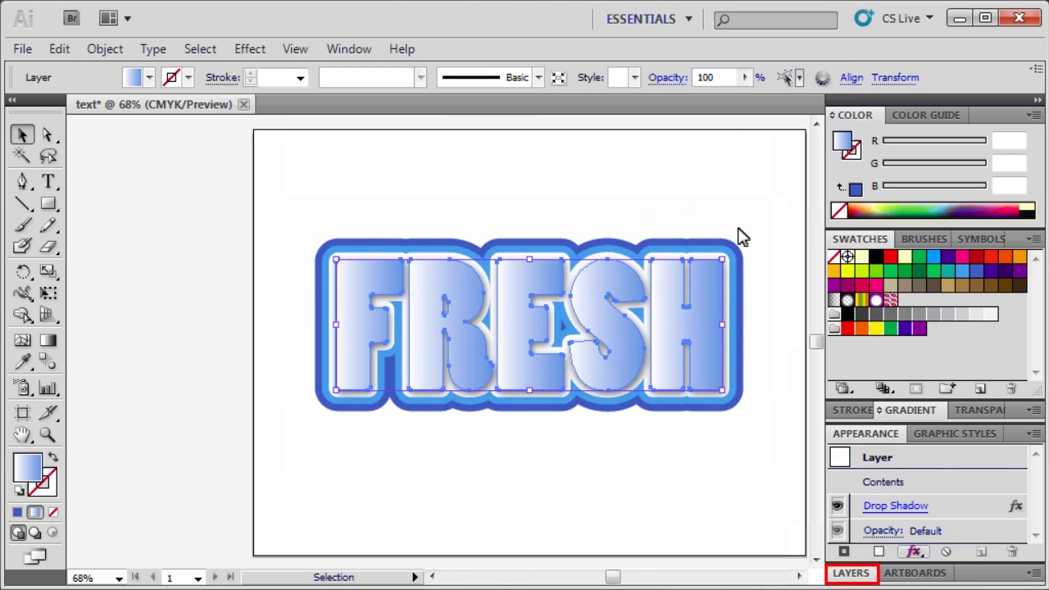
# - Target layer 2 and start a Drop Shadow effect on it with the opacity set to 50%
pyautogui.click(852, 573)
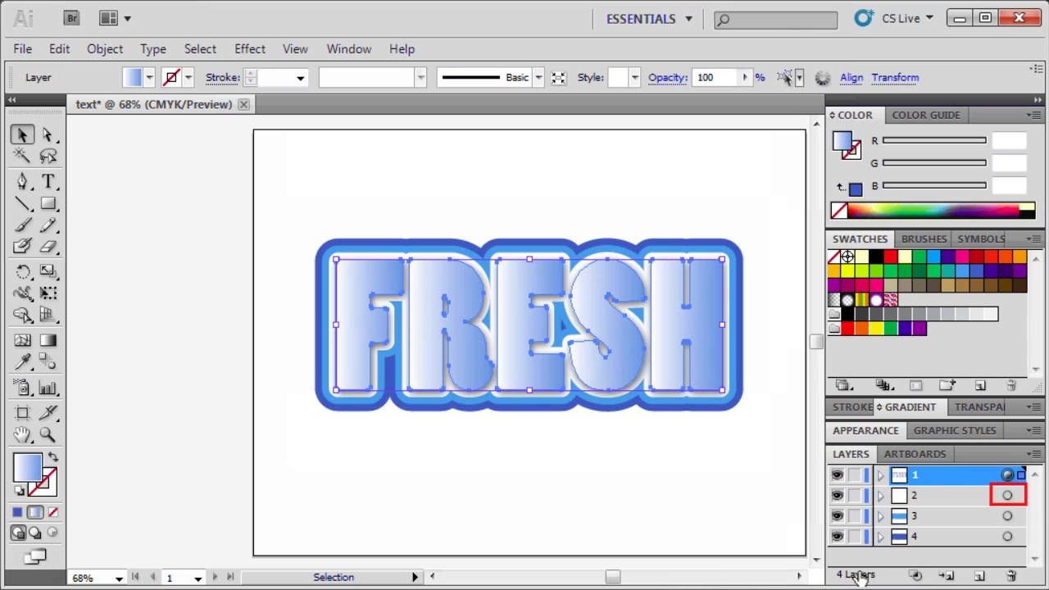
pyautogui.click(1007, 495)
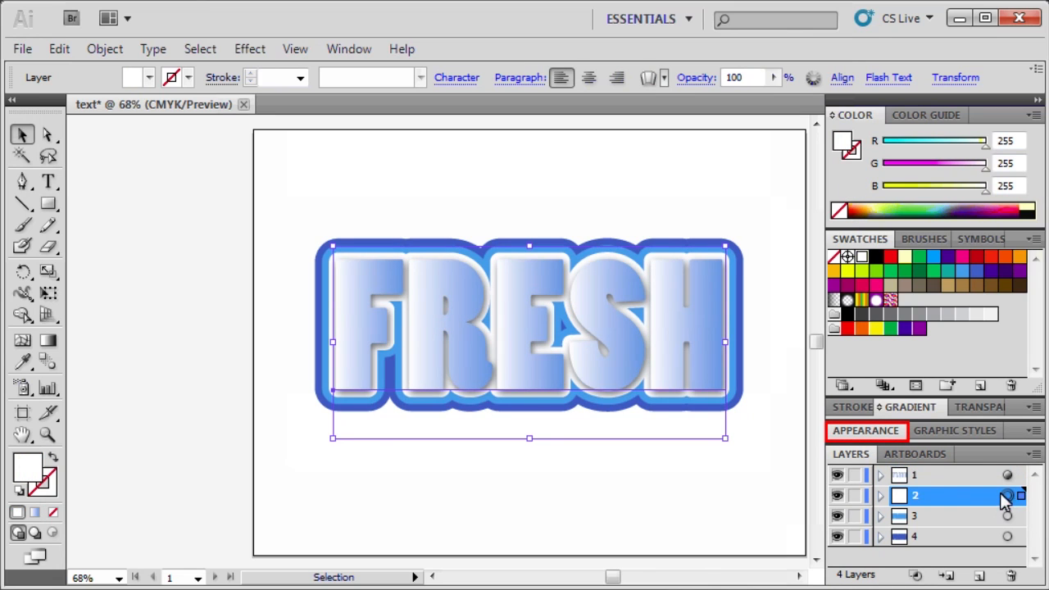
pyautogui.click(880, 431)
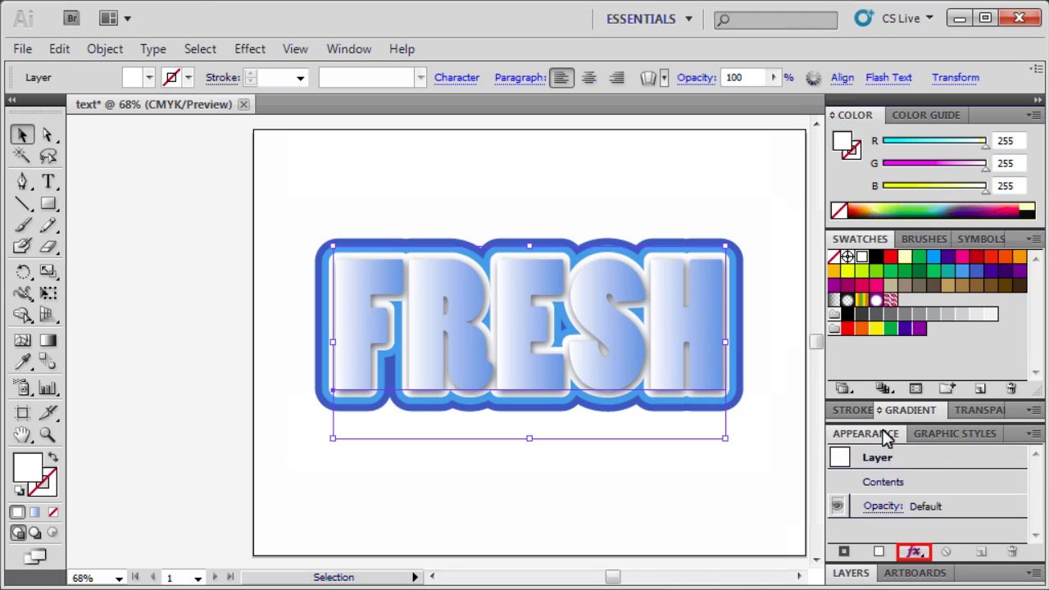
pyautogui.click(915, 552)
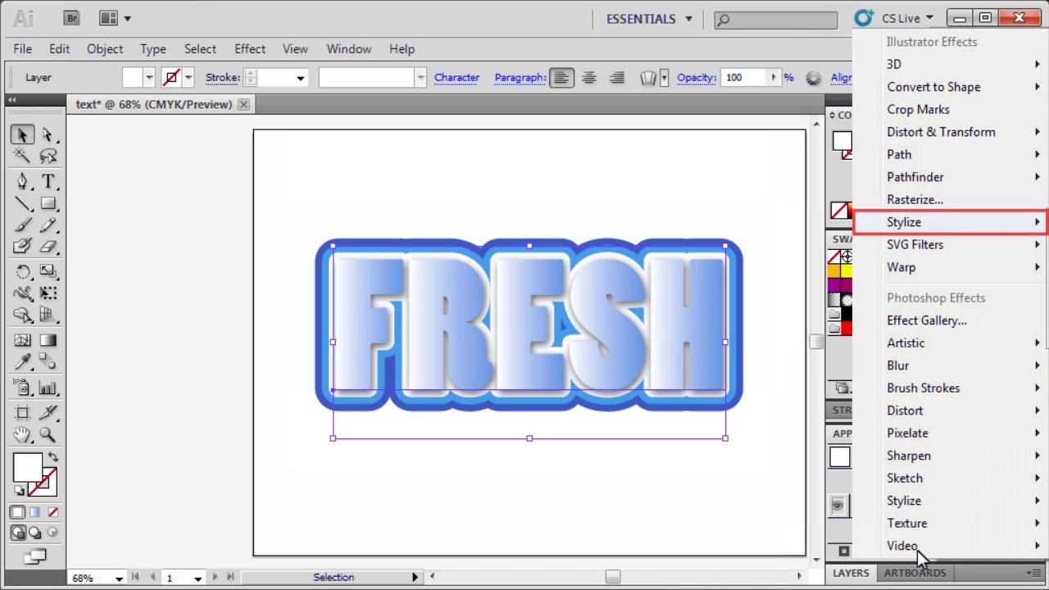
pyautogui.click(963, 222)
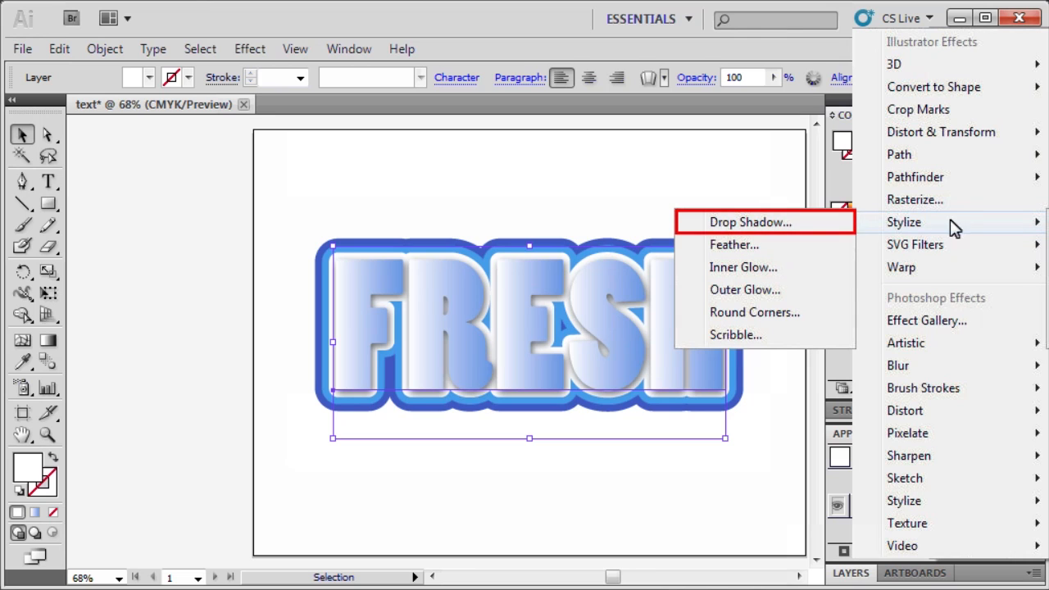
pyautogui.click(778, 222)
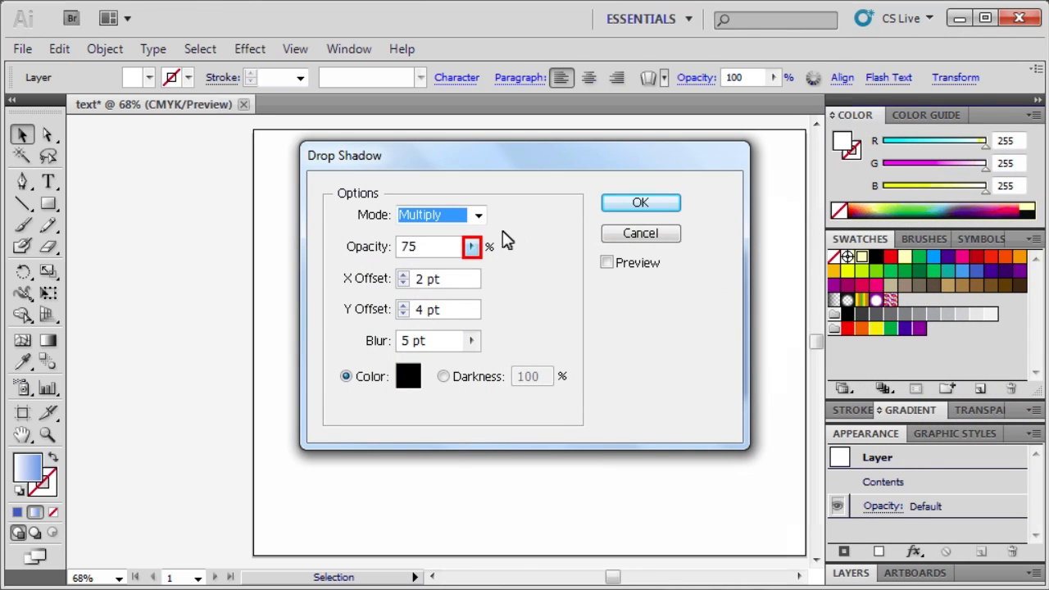
pyautogui.click(471, 246)
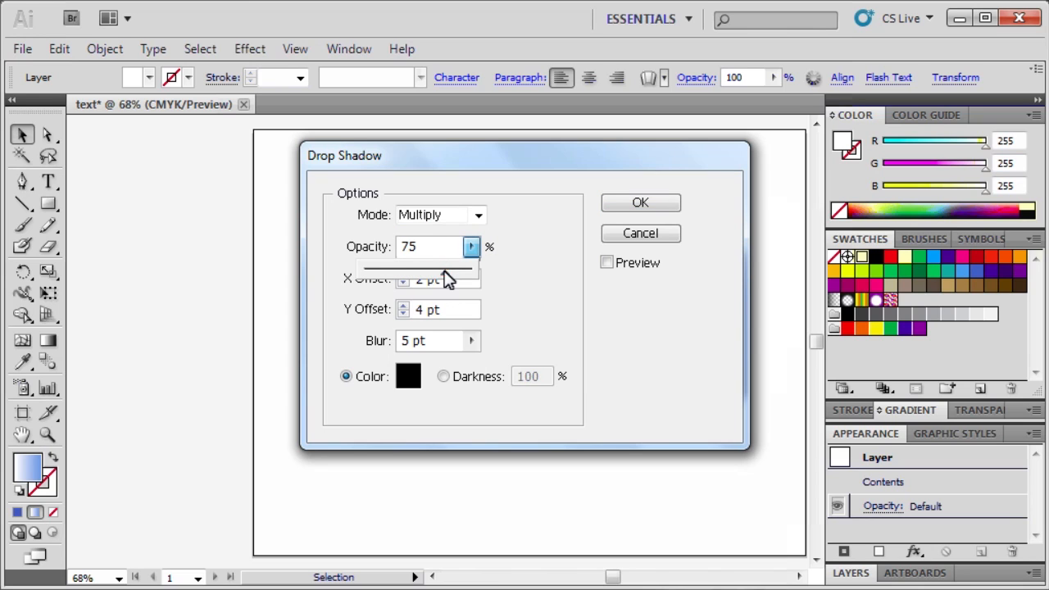
pyautogui.click(417, 270)
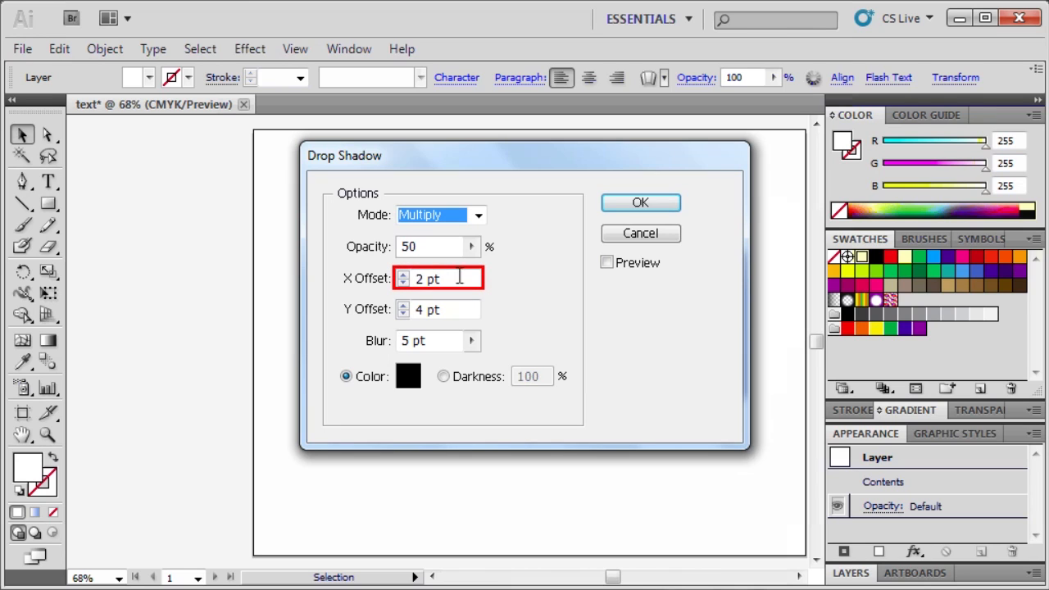
# - Set layer 2's drop shadow to 1 pt X offset, 1 pt Y offset and 5 pt blur, and apply it
pyautogui.tripleClick(459, 278)
pyautogui.write('1p')
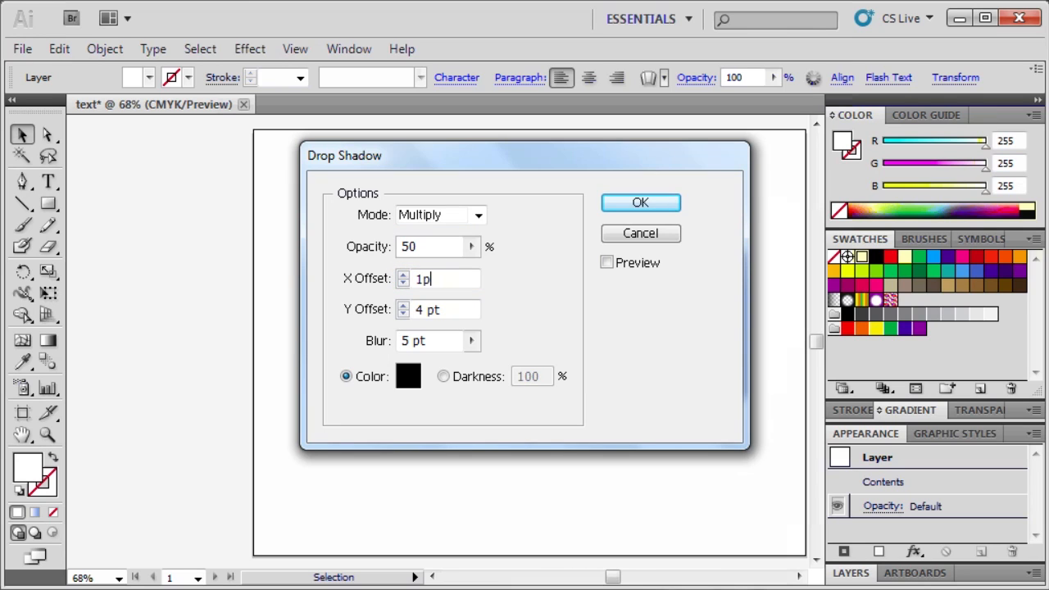
pyautogui.write('t')
pyautogui.press('Tab')
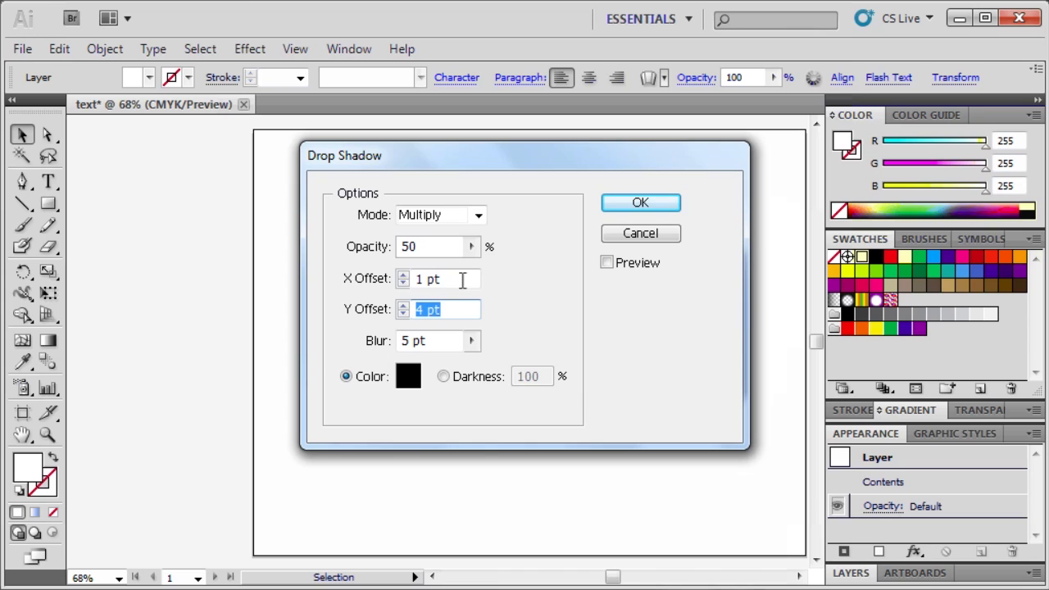
pyautogui.click(456, 310)
pyautogui.write('1pt')
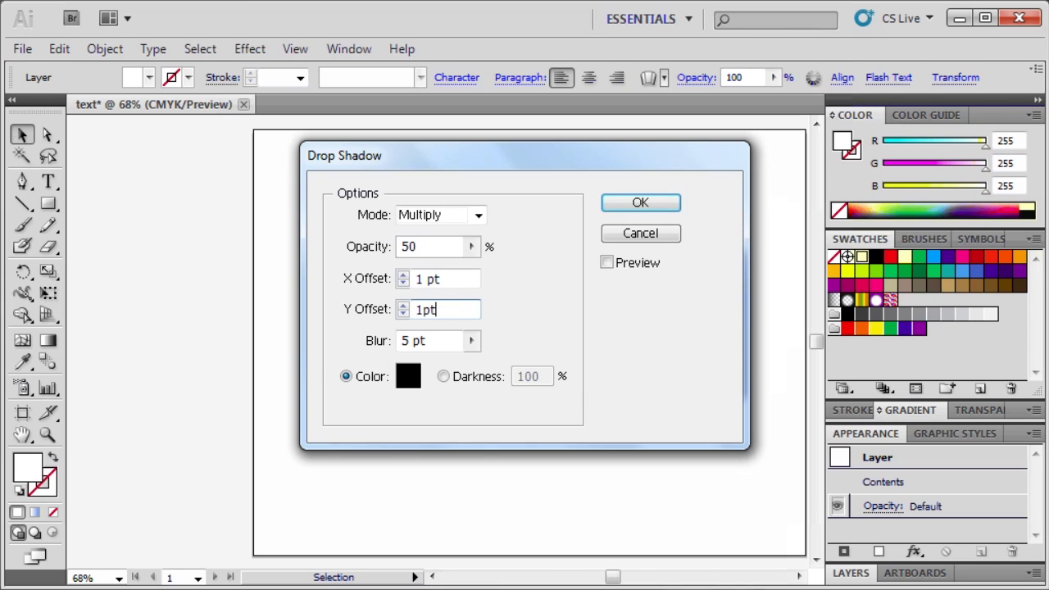
pyautogui.press('Tab')
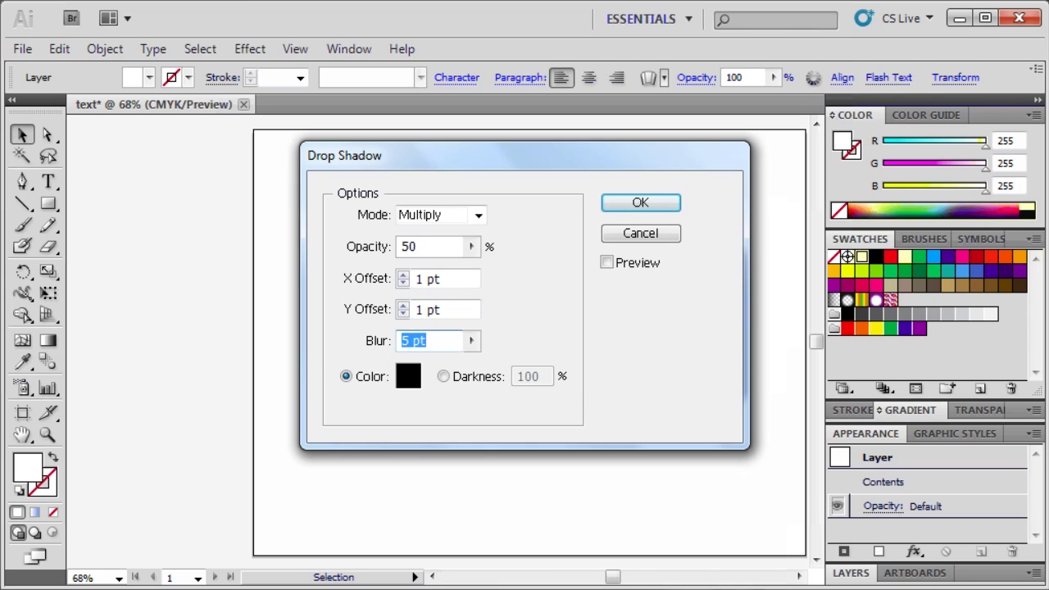
pyautogui.write('5 pt')
pyautogui.press('Tab')
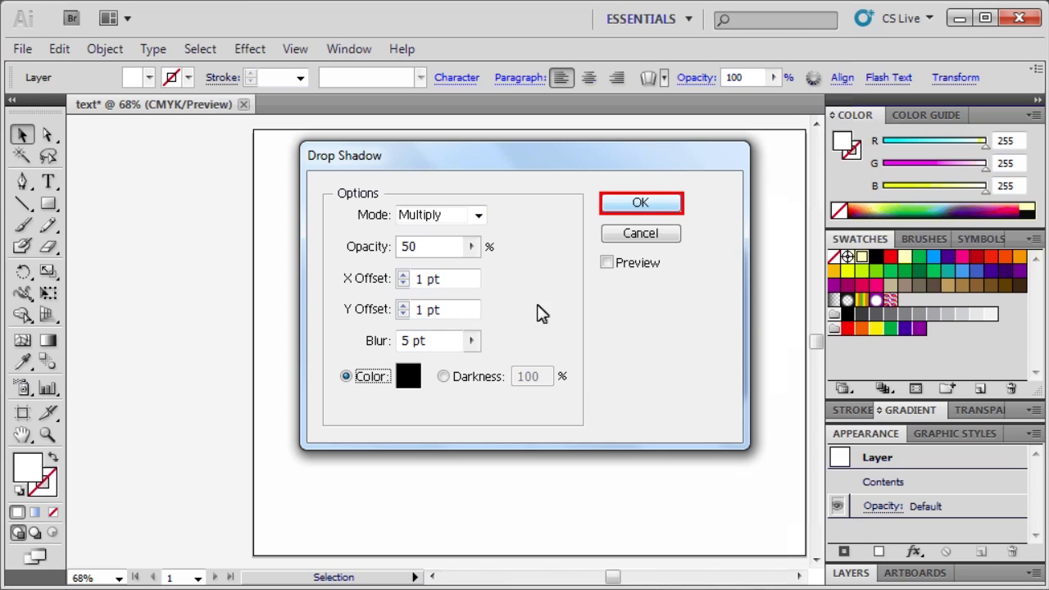
pyautogui.click(641, 207)
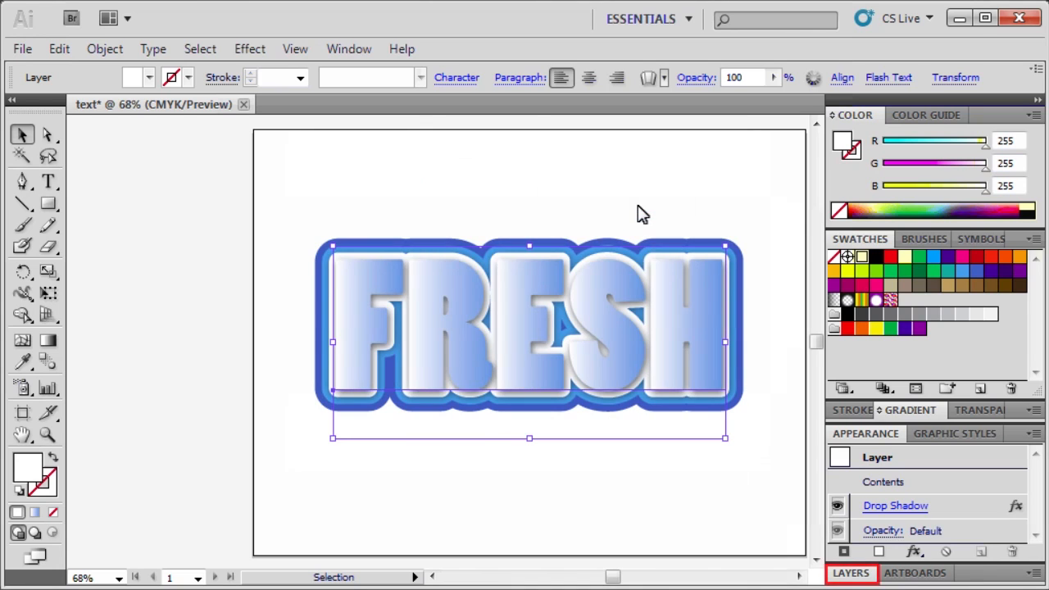
# - Add a drop shadow to layer 3 with 50% opacity, 1 pt X and Y offsets and 5 pt blur
pyautogui.click(854, 573)
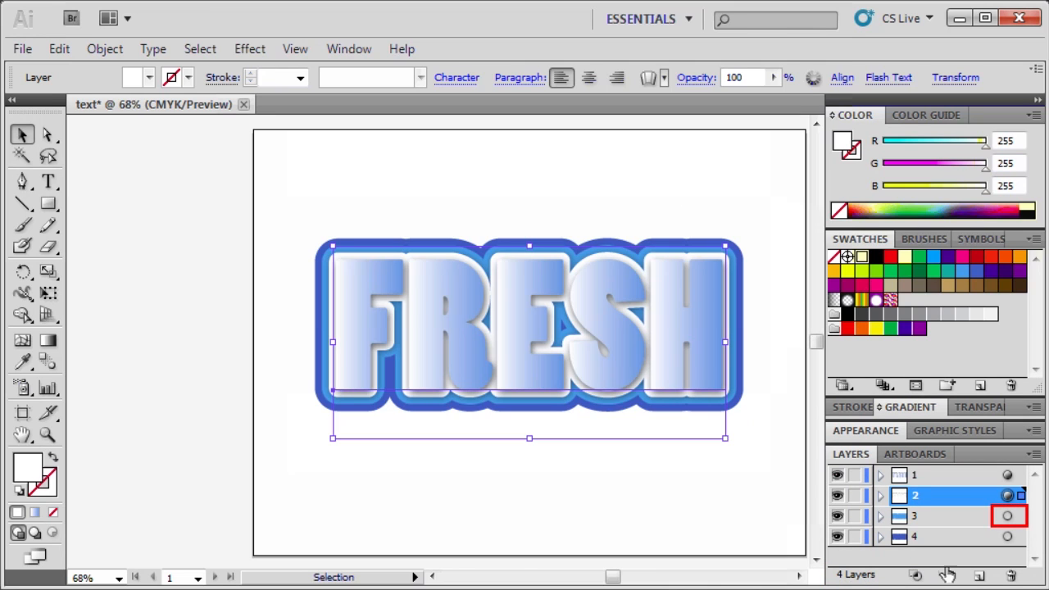
pyautogui.click(1008, 516)
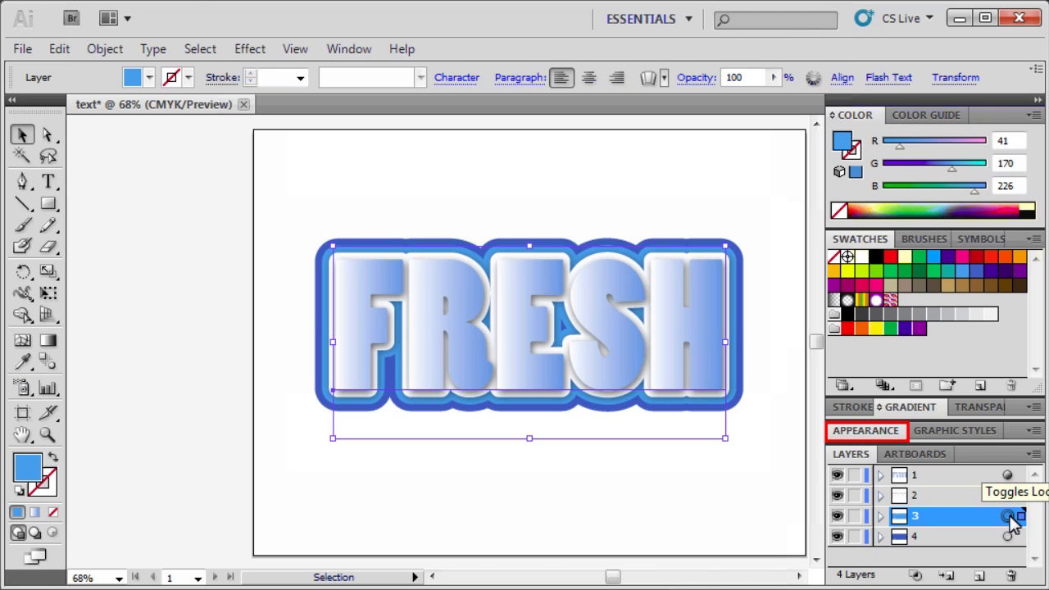
pyautogui.click(852, 432)
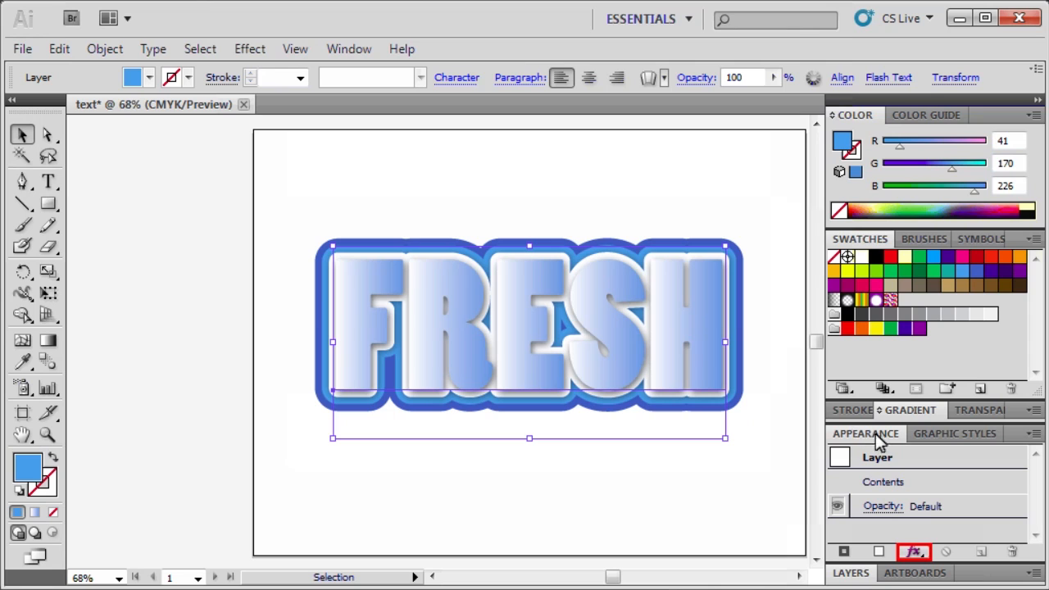
pyautogui.click(915, 552)
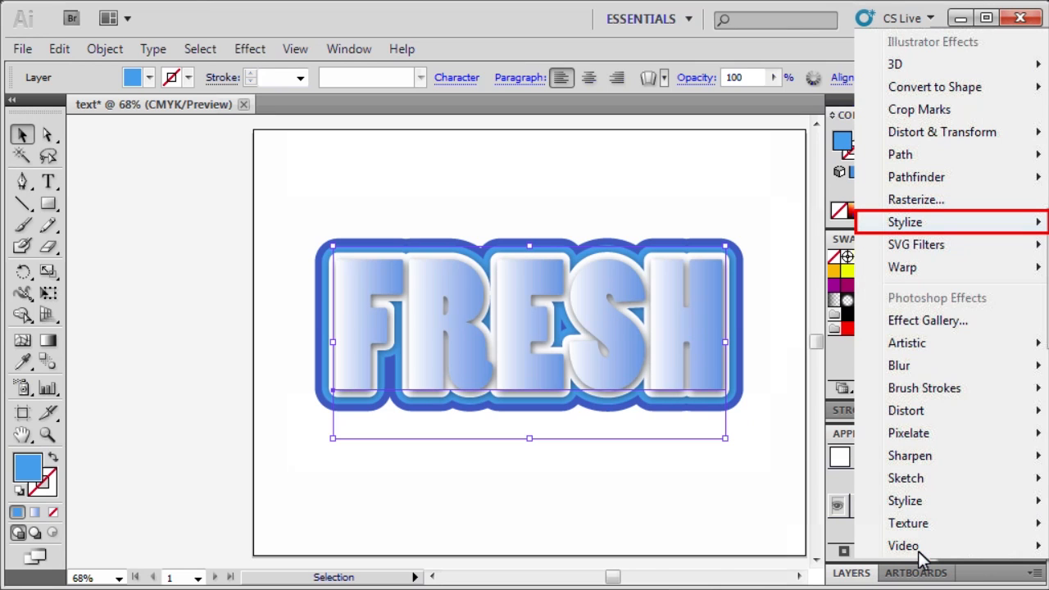
pyautogui.click(998, 220)
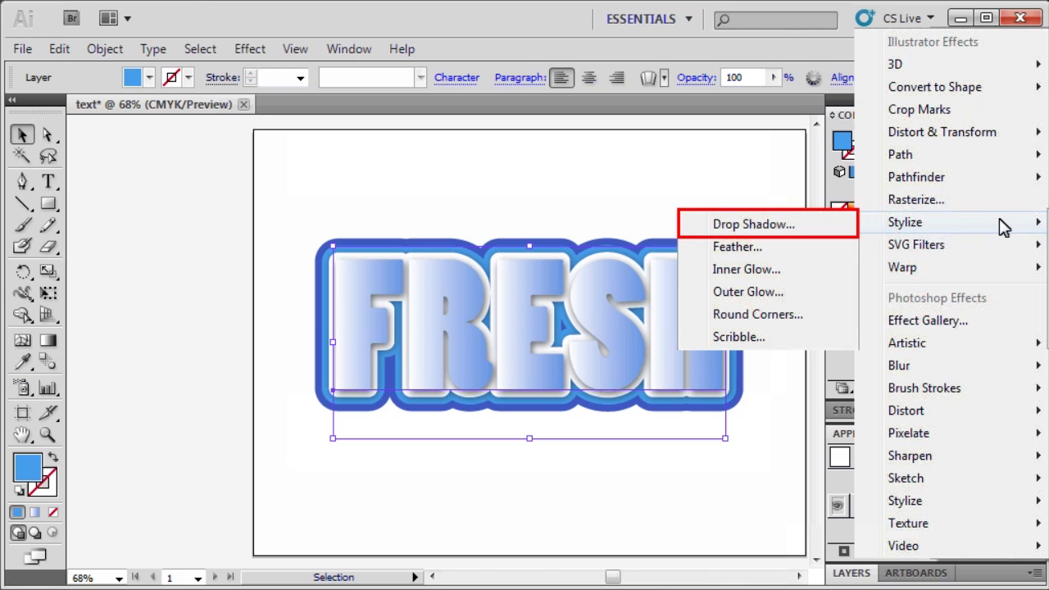
pyautogui.click(788, 223)
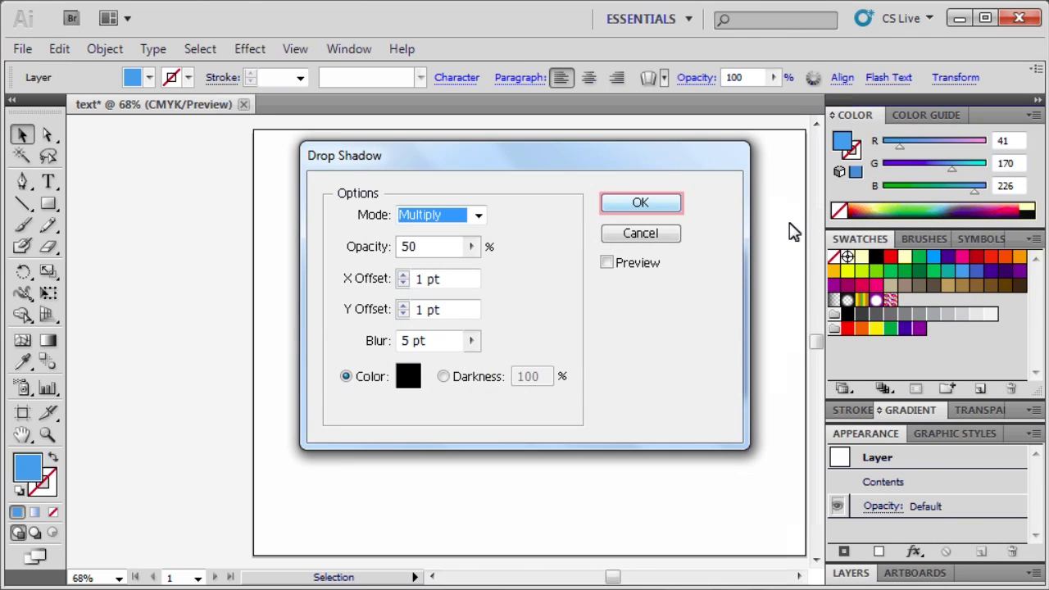
pyautogui.click(644, 206)
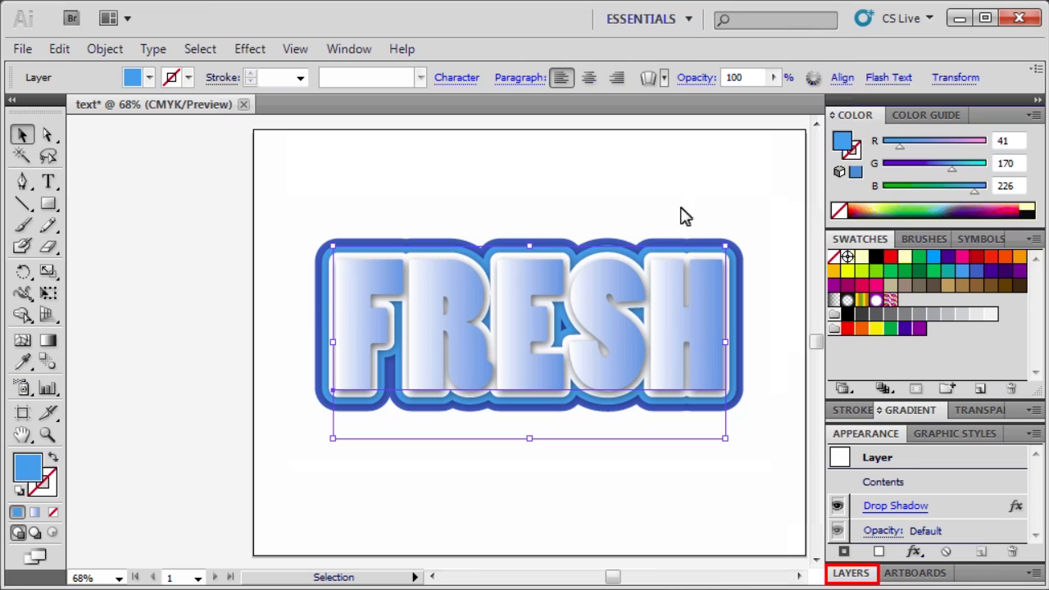
# - Add a Multiply drop shadow to layer 4 with 50% opacity, 1 pt X and Y offsets and 5 pt blur
pyautogui.click(857, 574)
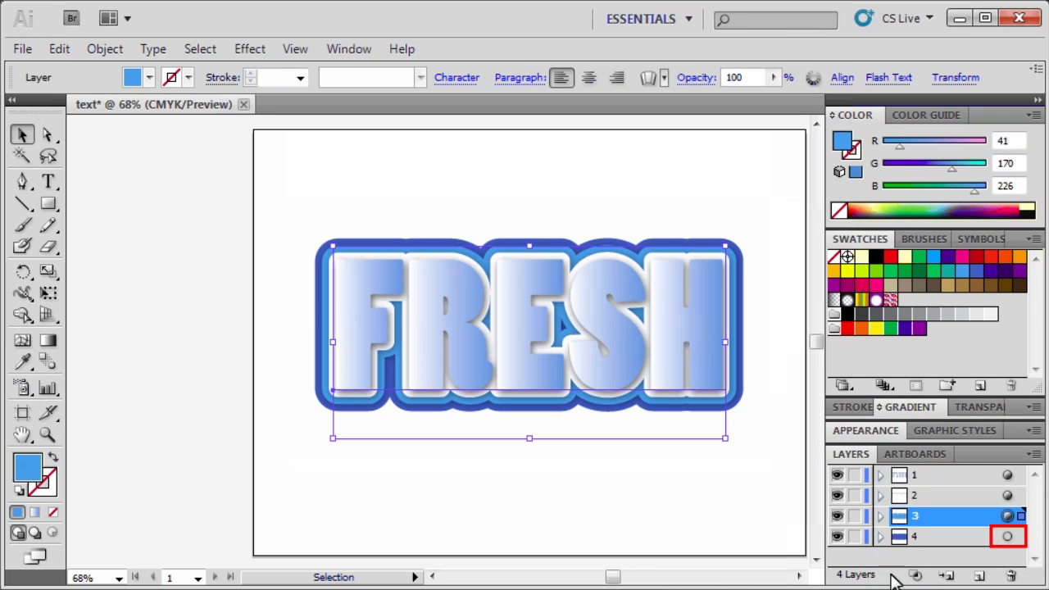
pyautogui.click(1008, 535)
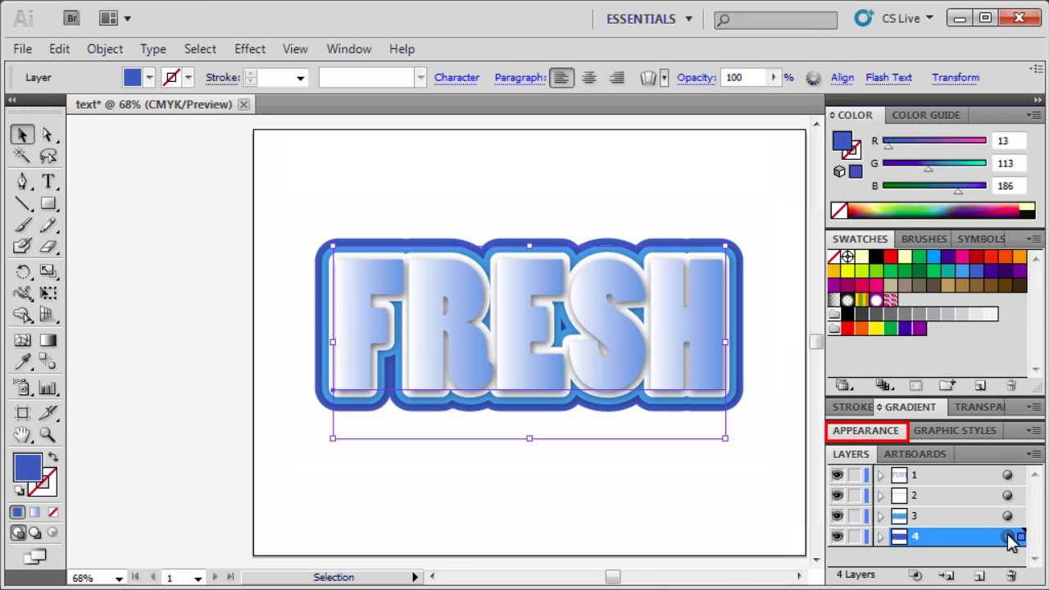
pyautogui.click(871, 430)
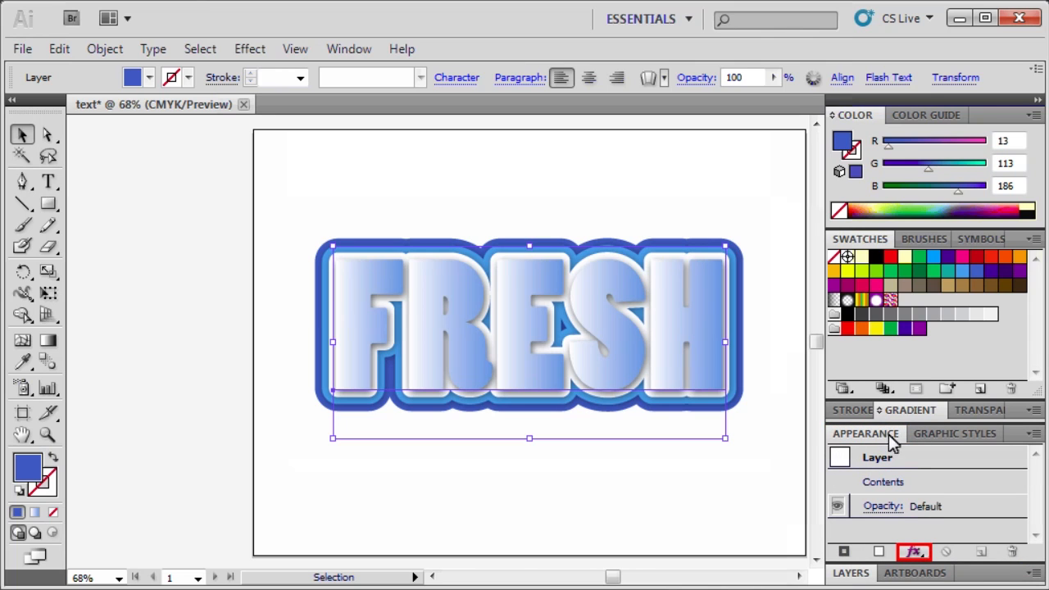
pyautogui.click(915, 551)
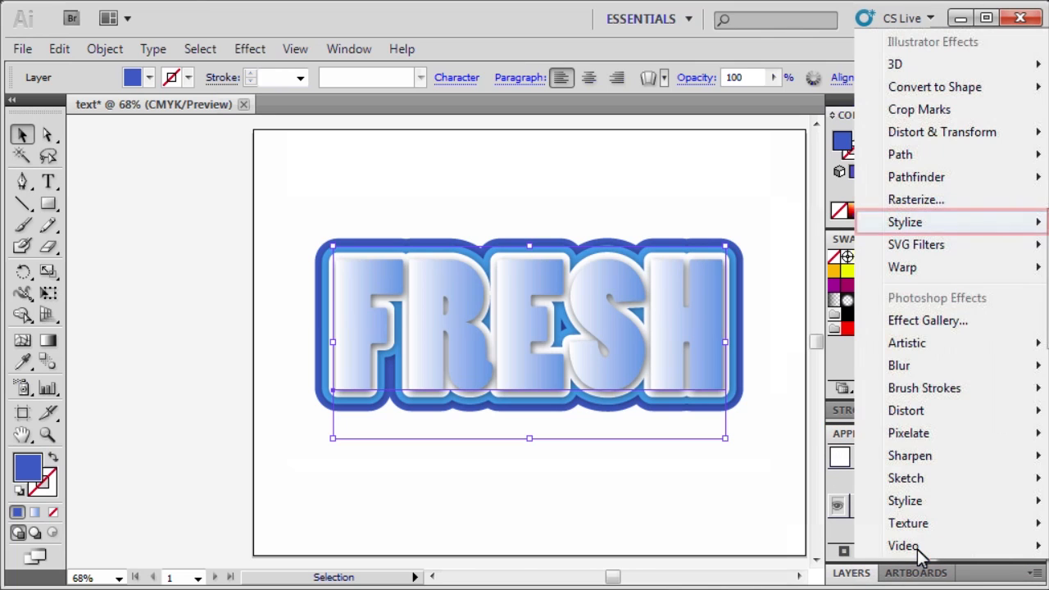
pyautogui.click(973, 224)
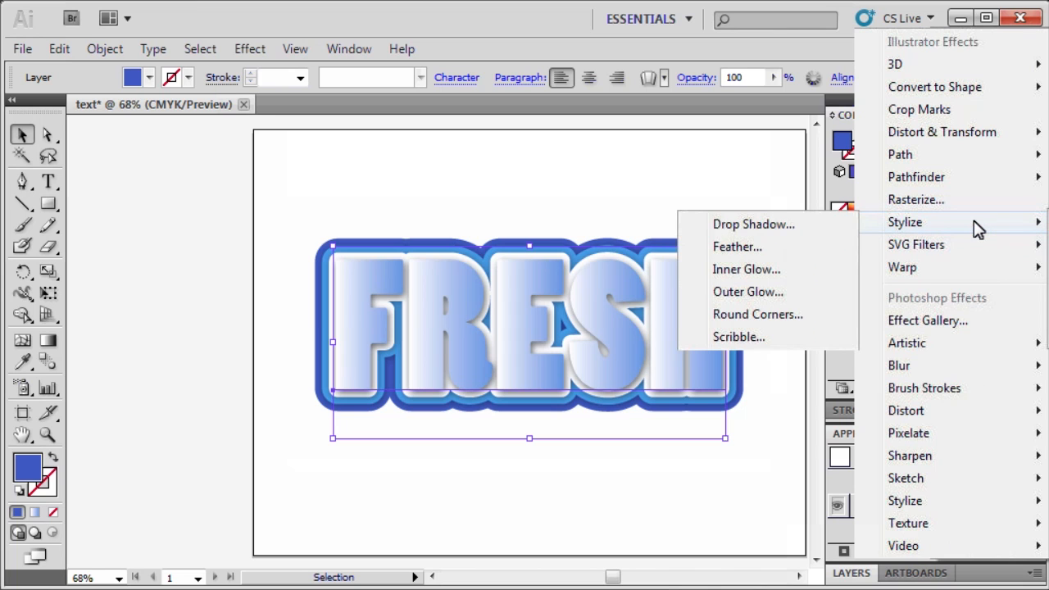
pyautogui.click(807, 223)
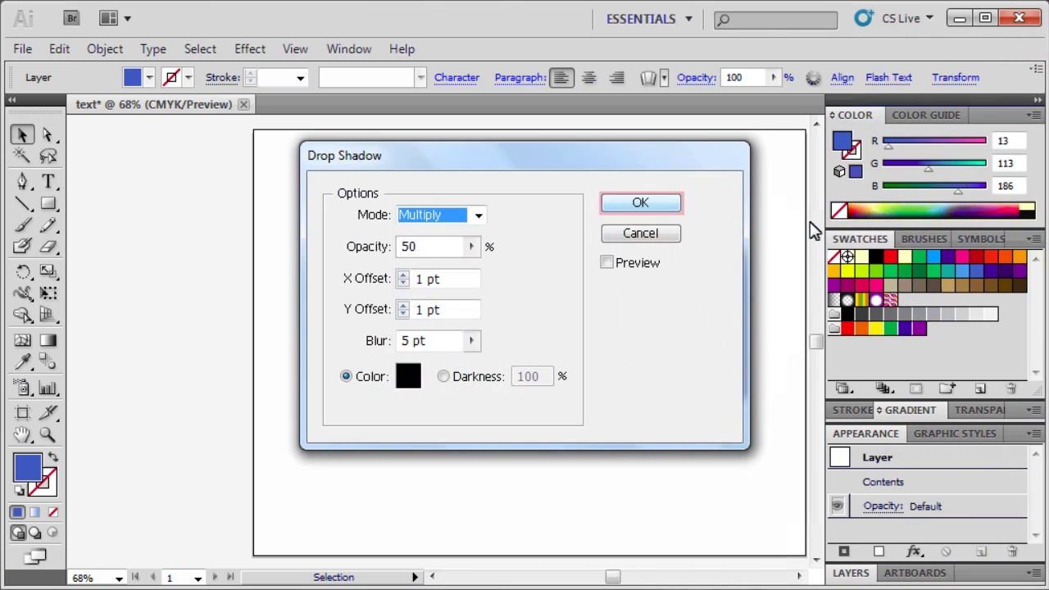
pyautogui.click(644, 205)
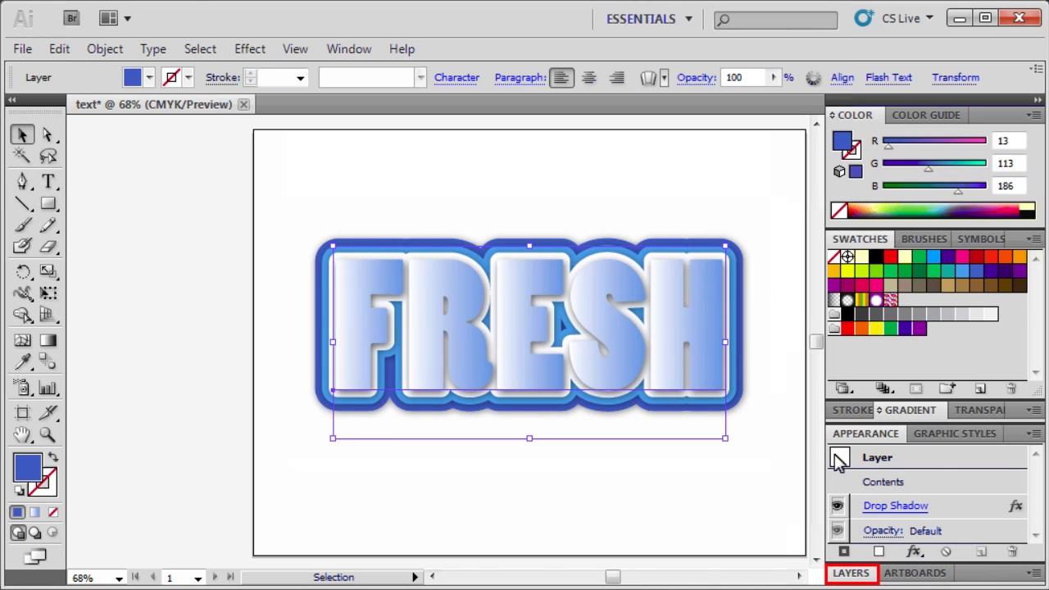
# - Add a new layer at the top of the layer stack and lock all the other layers
pyautogui.click(844, 573)
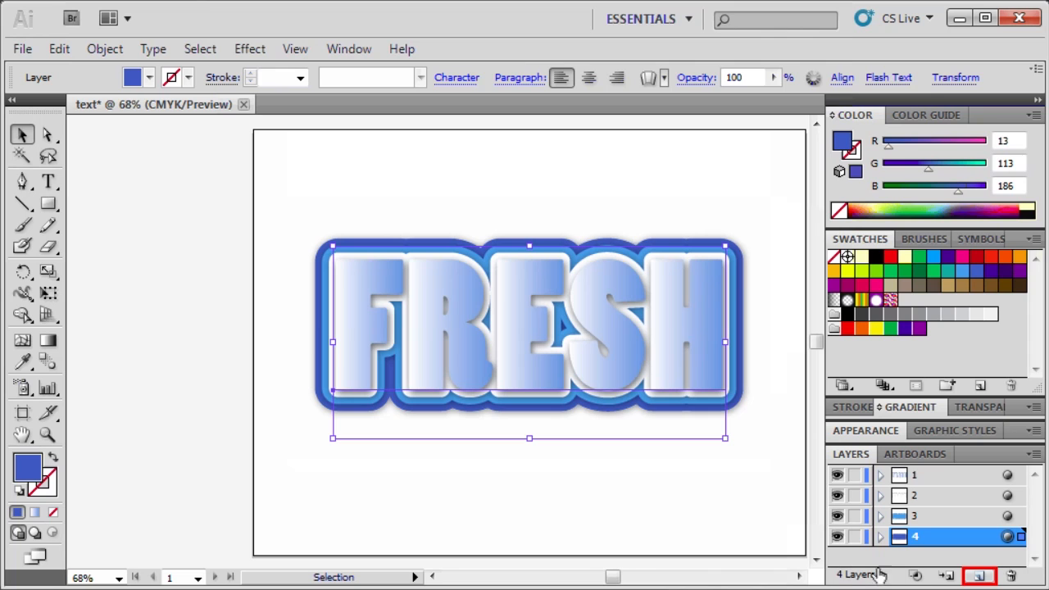
pyautogui.click(980, 576)
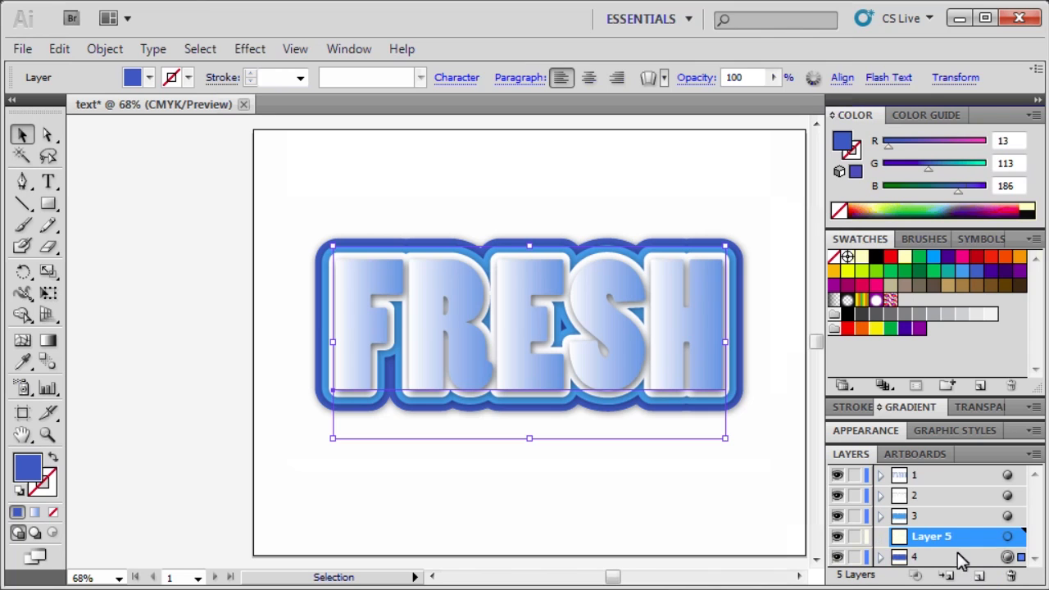
pyautogui.moveTo(955, 536); pyautogui.dragTo(955, 469)
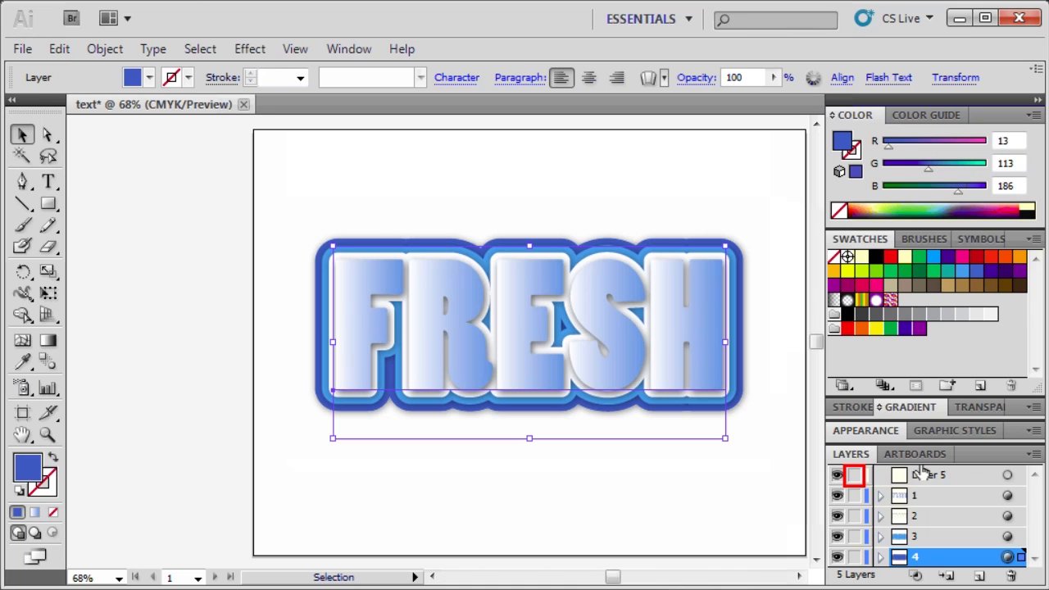
pyautogui.keyDown('alt'); pyautogui.click(856, 477); pyautogui.keyUp('alt')
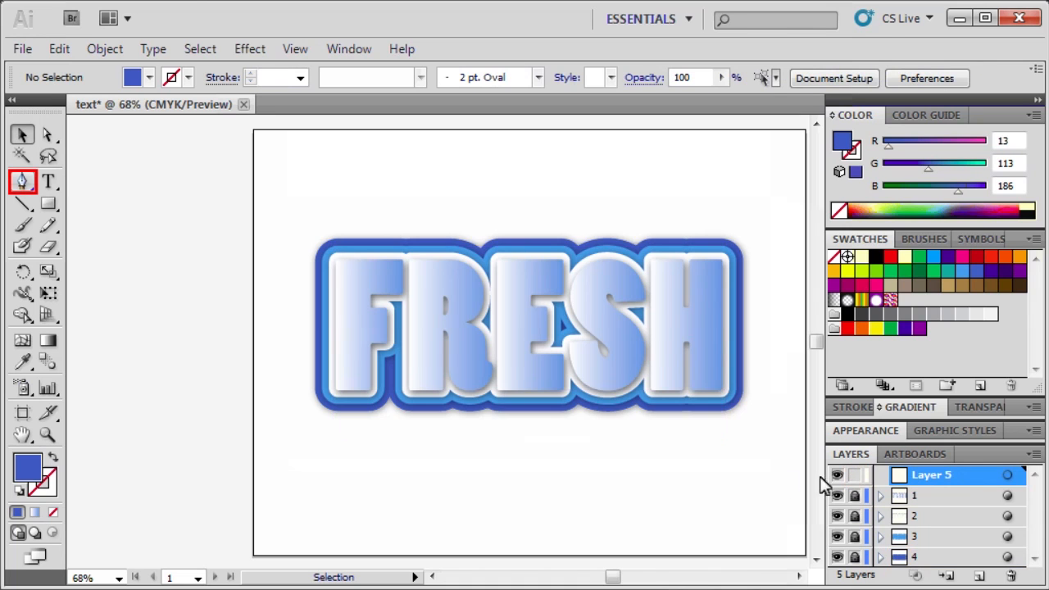
# - Draw a closed curved crescent about 0.7 in long with the Pen tool in the upper-right corner of the letter F
pyautogui.click(20, 183)
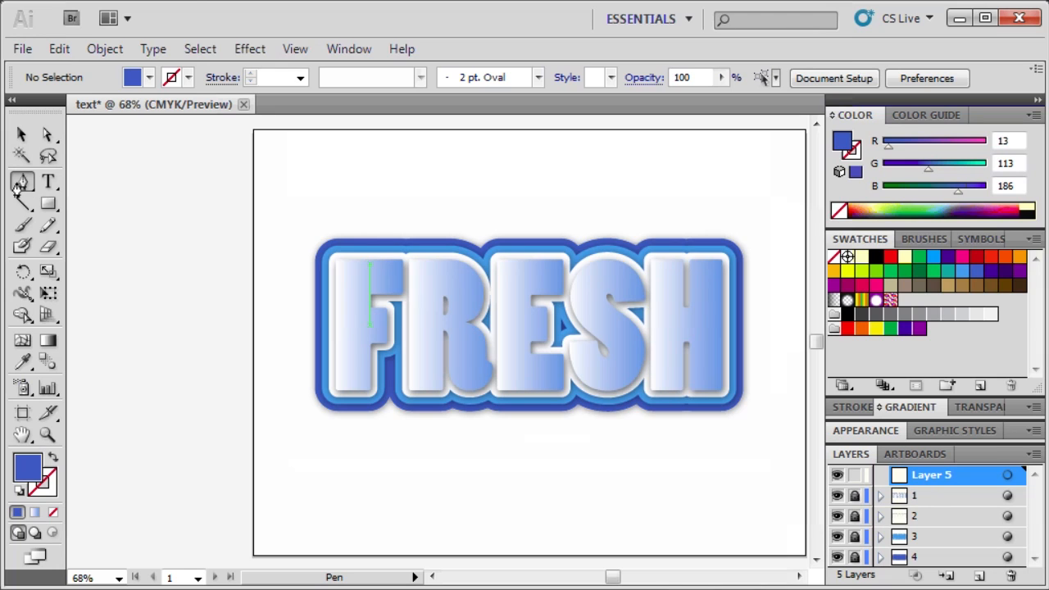
pyautogui.click(372, 264)
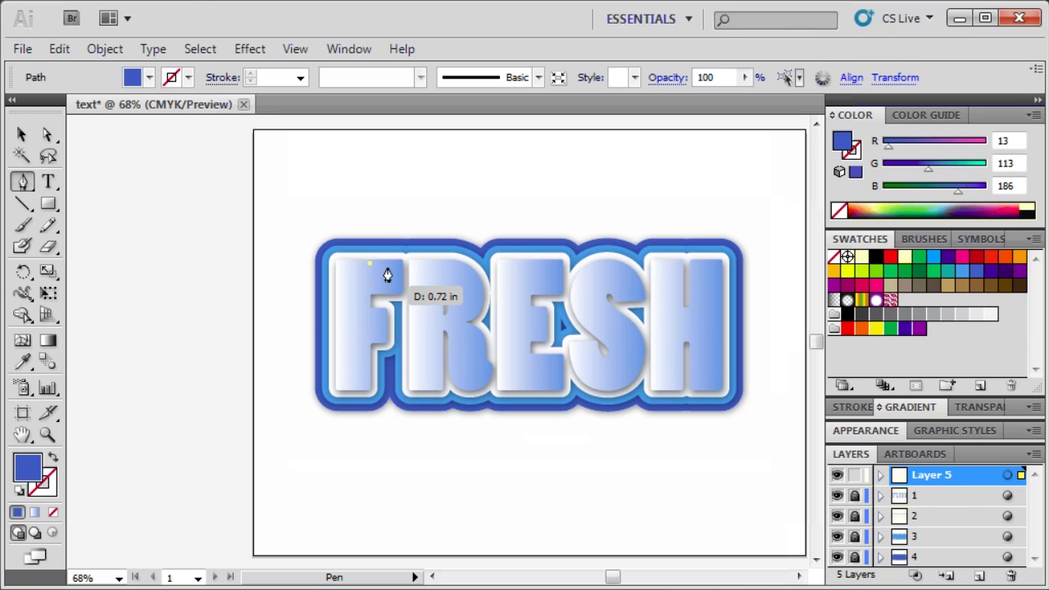
pyautogui.moveTo(397, 285); pyautogui.dragTo(384, 318)
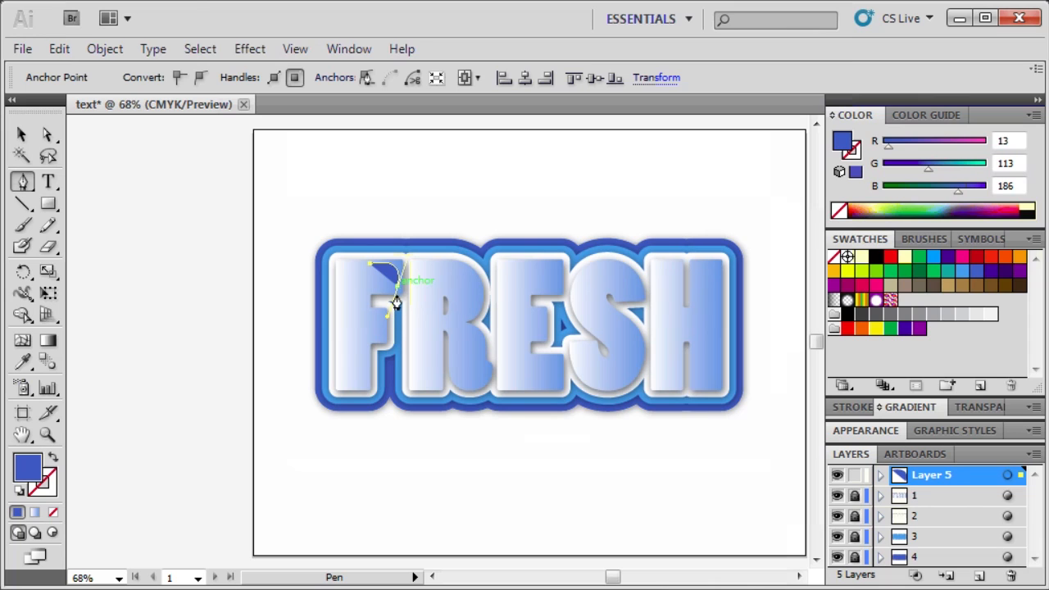
pyautogui.click(397, 286)
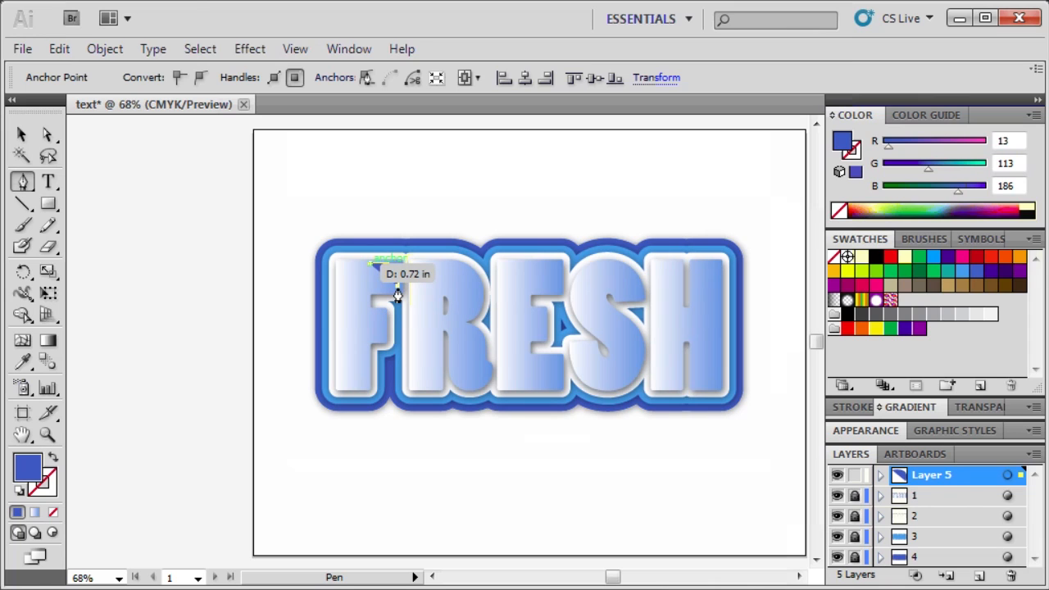
pyautogui.click(366, 268)
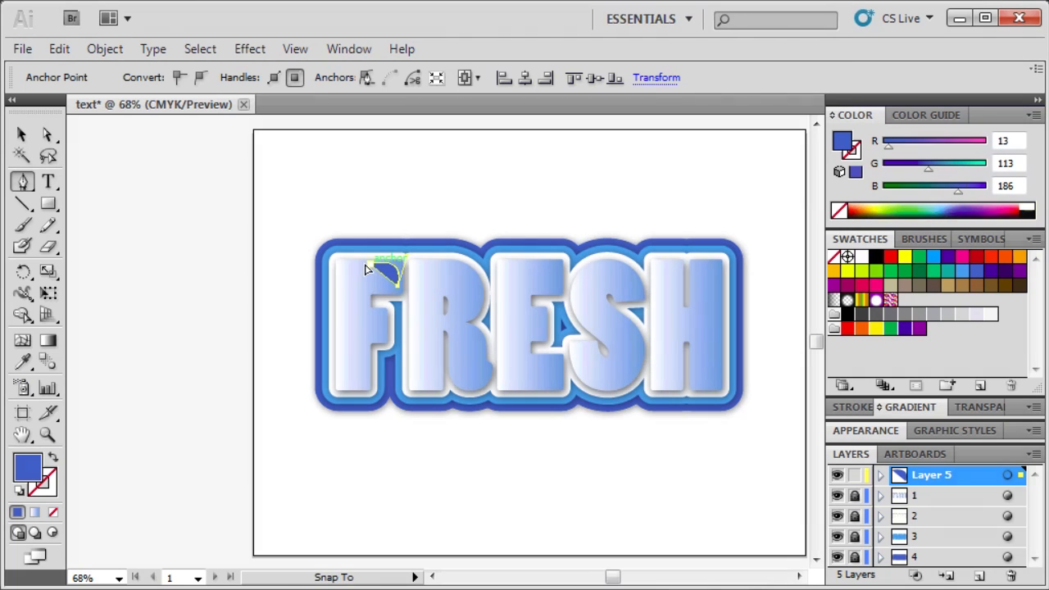
pyautogui.moveTo(365, 266); pyautogui.dragTo(331, 261)
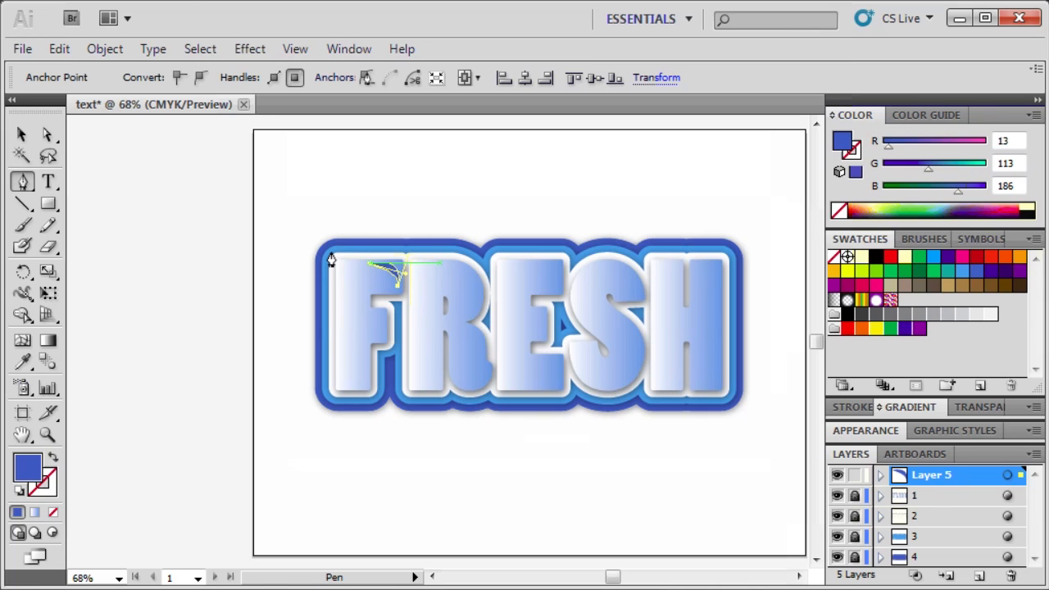
# - Draw a closed curved crescent about 1.2 in long along the upper-right curve of the letter R
pyautogui.click(439, 264)
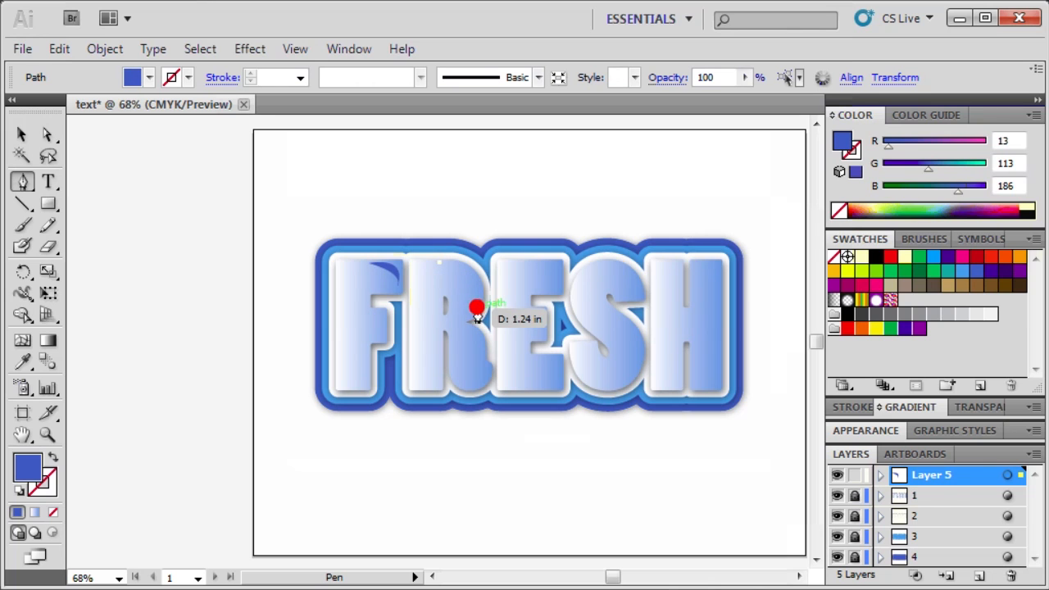
pyautogui.moveTo(482, 306)
pyautogui.mouseDown()
pyautogui.moveTo(464, 330)
pyautogui.moveTo(472, 366)
pyautogui.mouseUp()
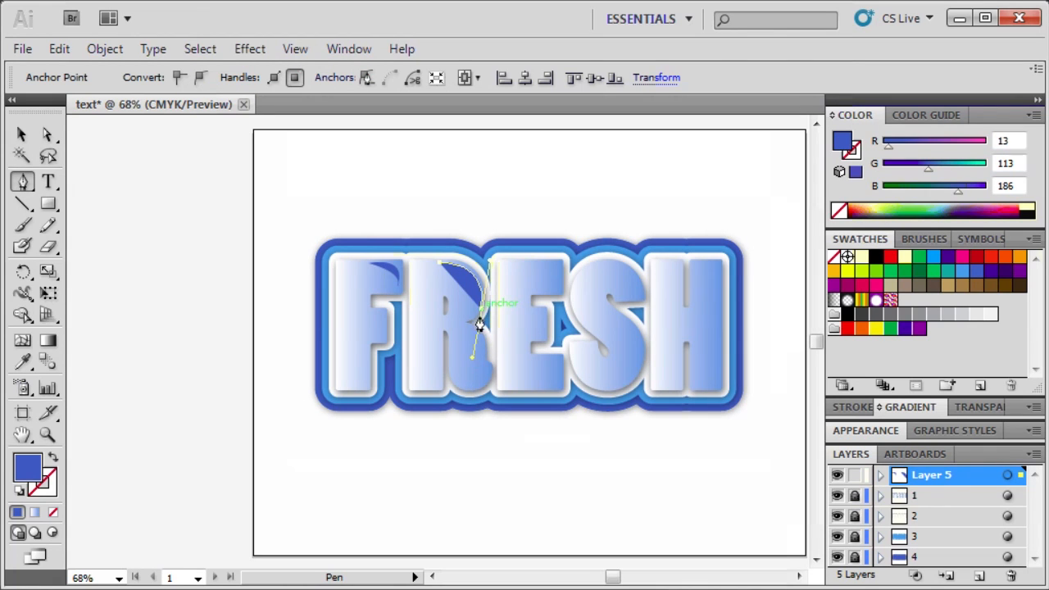
pyautogui.moveTo(480, 306); pyautogui.dragTo(453, 309)
pyautogui.moveTo(439, 283); pyautogui.dragTo(433, 262)
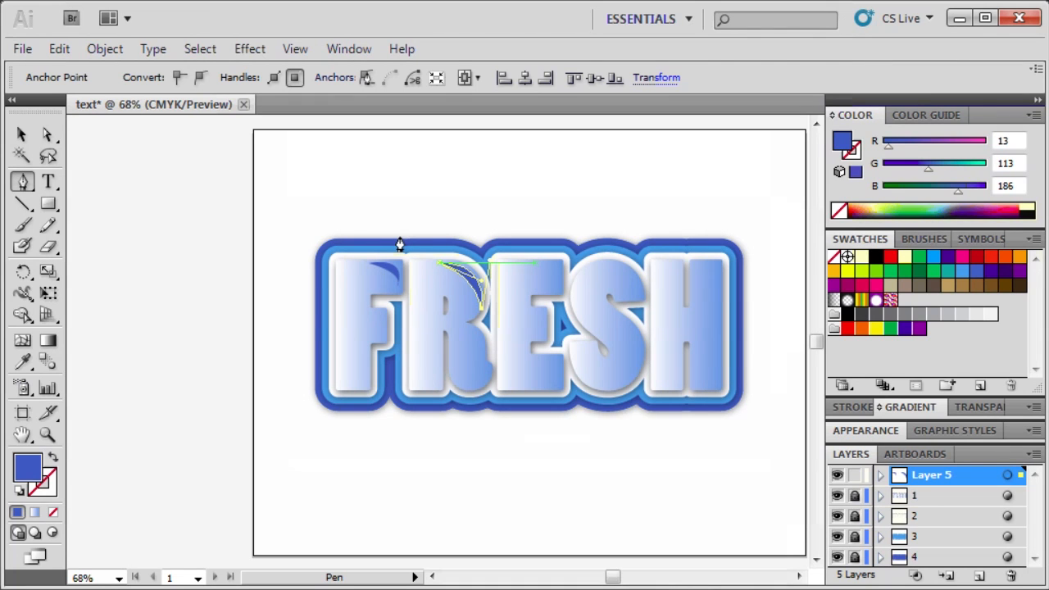
# - Draw a closed curved crescent about 0.7 in long in the upper-right corner of the letter E
pyautogui.click(531, 264)
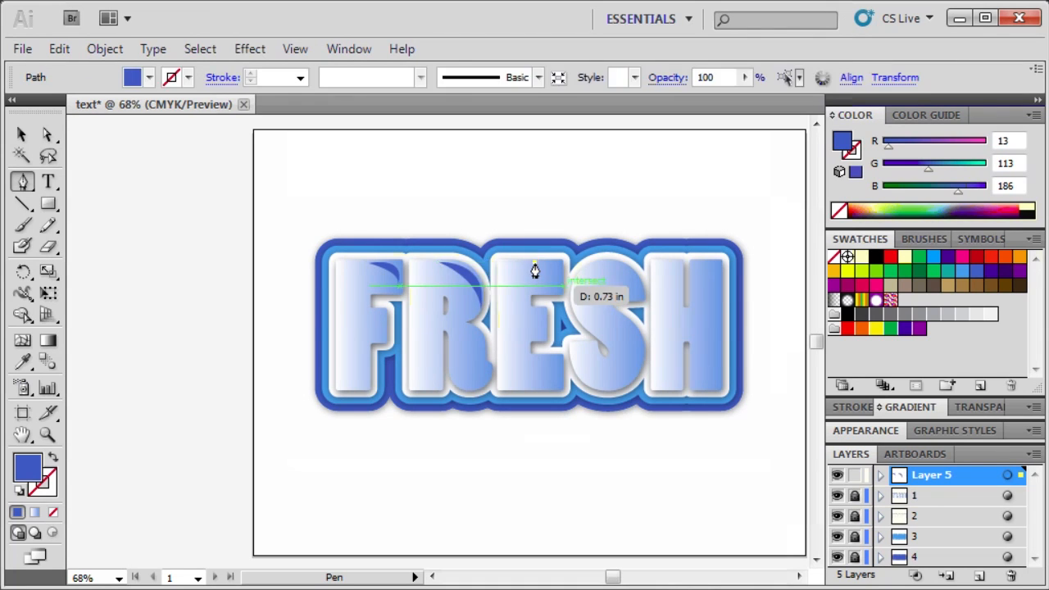
pyautogui.moveTo(562, 286); pyautogui.dragTo(566, 315)
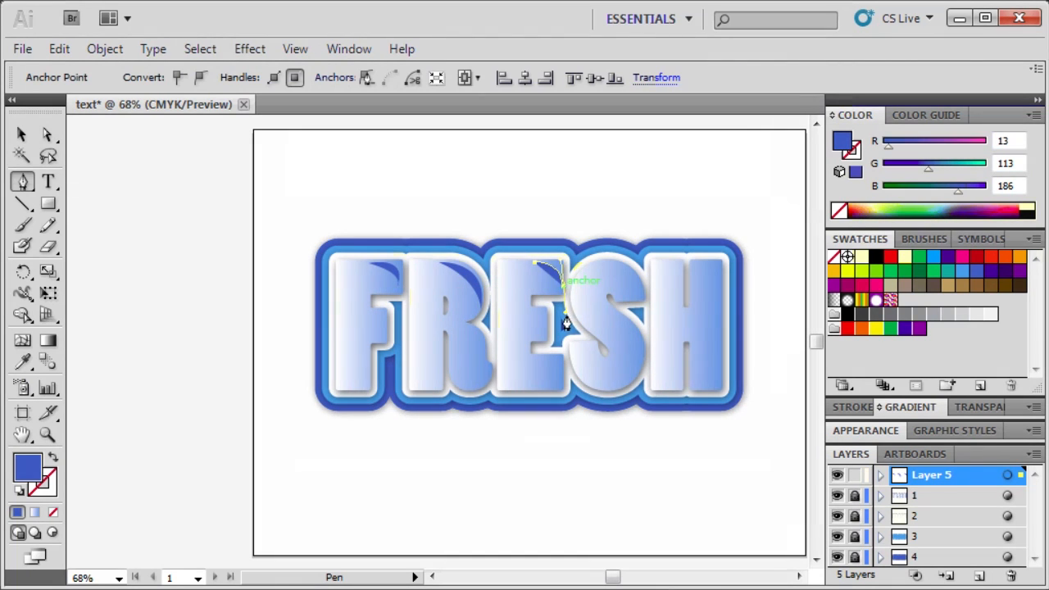
pyautogui.click(563, 286)
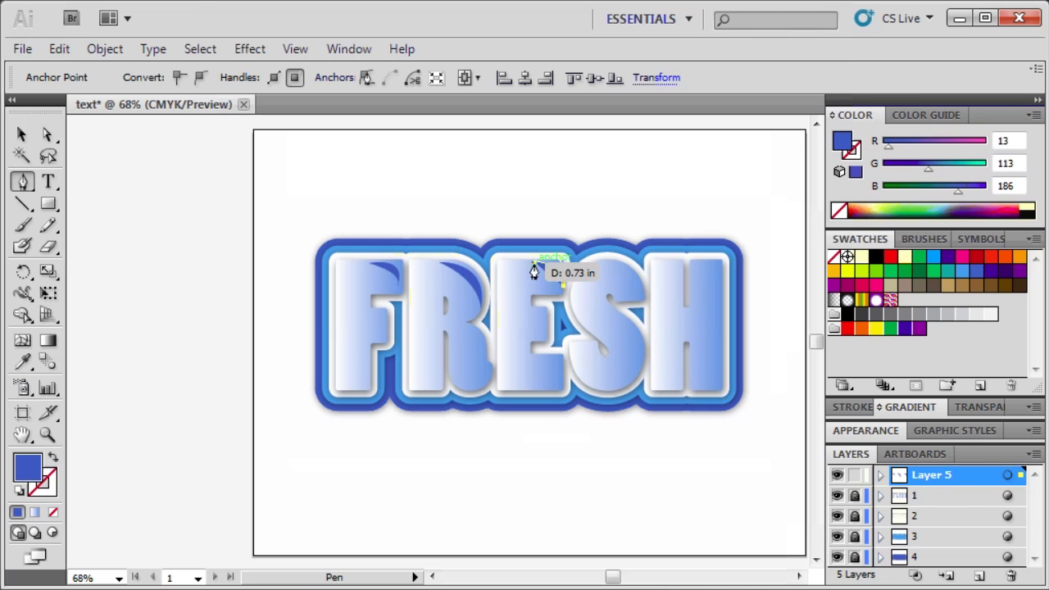
pyautogui.click(535, 263)
# - Draw a closed curved highlight shape along the upper-right curve of the letter S and deselect it
pyautogui.click(597, 263)
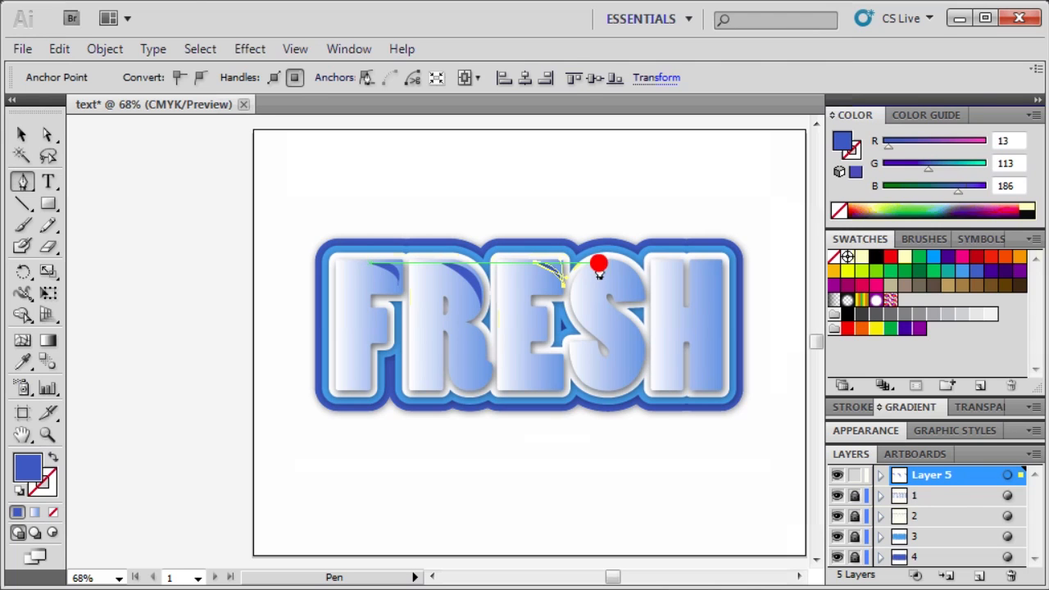
pyautogui.click(636, 297)
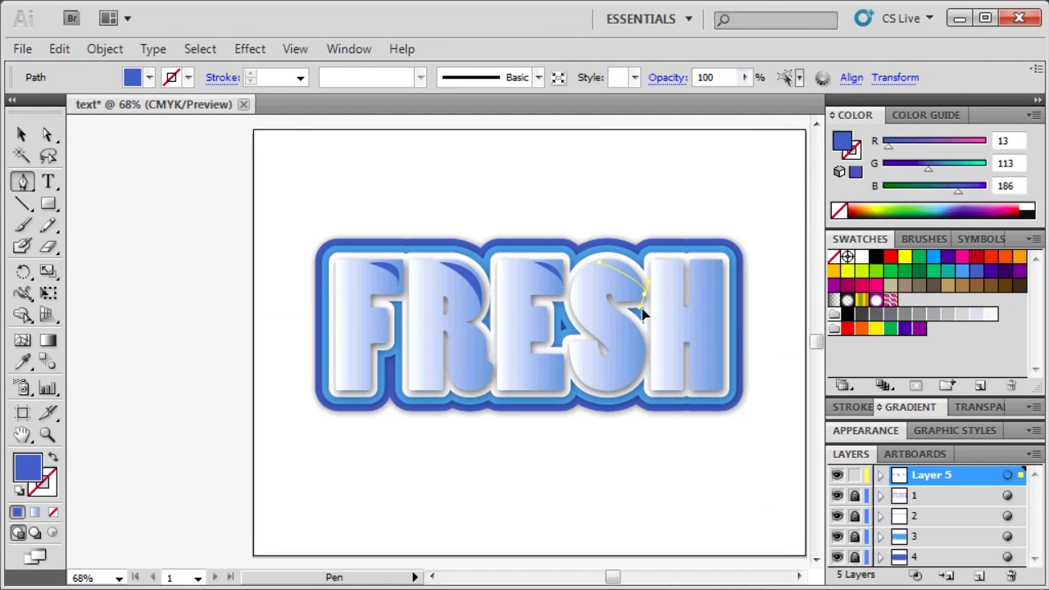
pyautogui.click(649, 323)
pyautogui.click(650, 332)
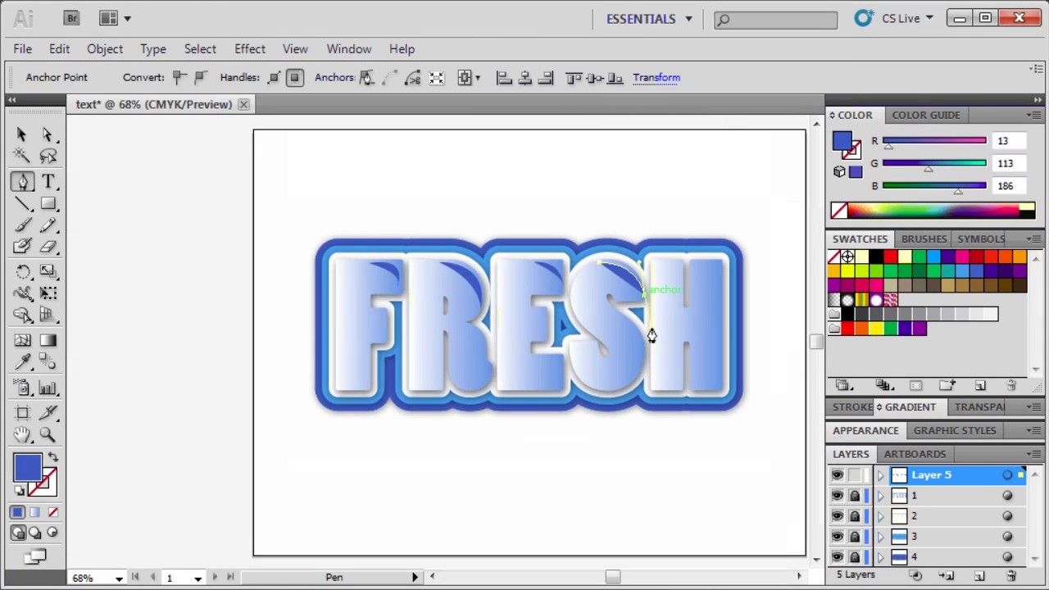
pyautogui.moveTo(642, 295)
pyautogui.mouseDown()
pyautogui.moveTo(644, 305)
pyautogui.moveTo(595, 270)
pyautogui.mouseUp()
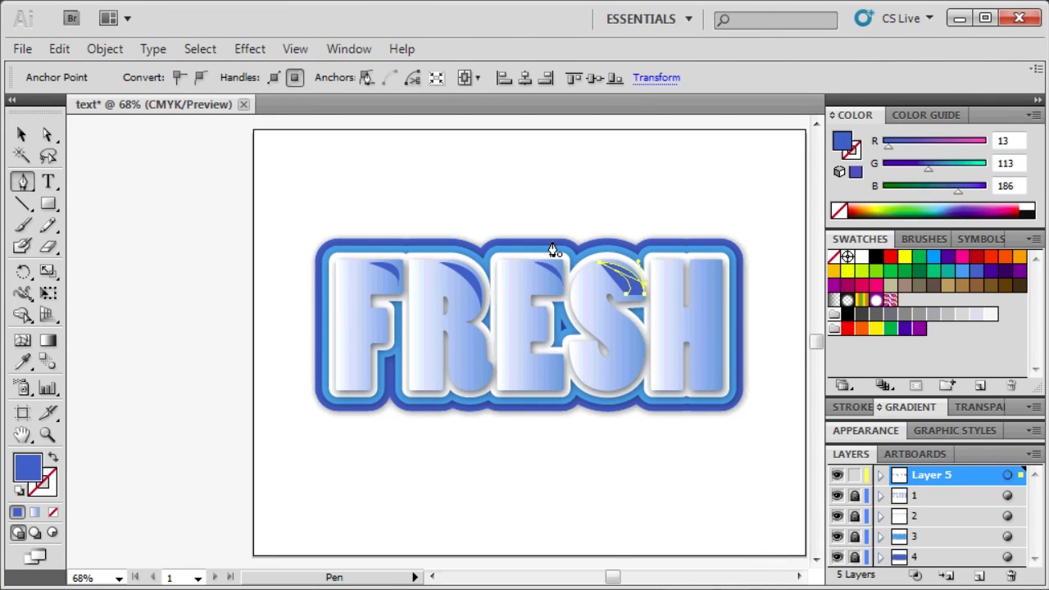
pyautogui.hotkey('ctrl', 'shift', 'a')
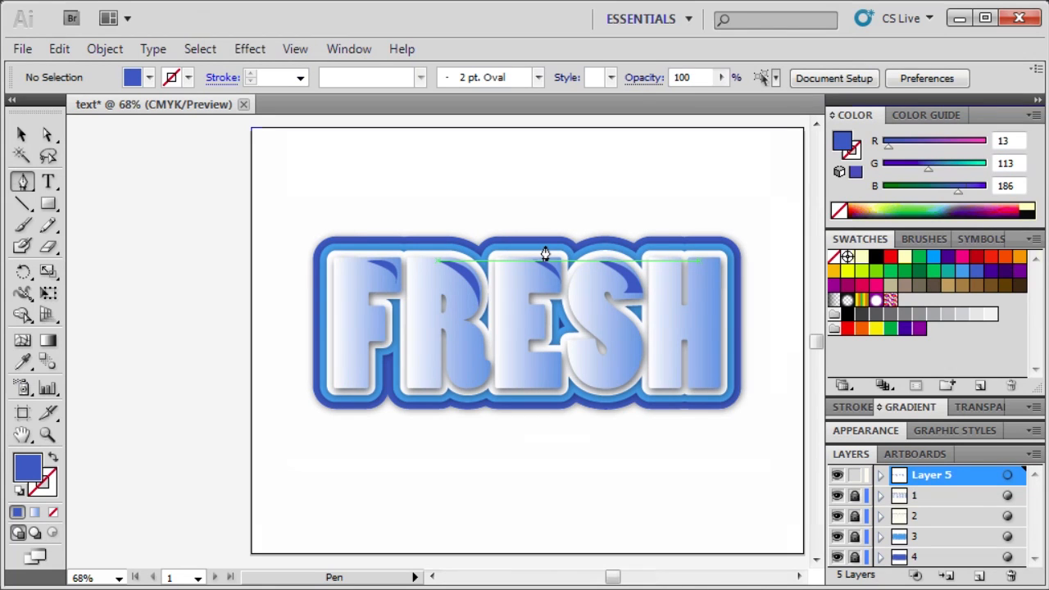
# - Draw a closed curved crescent about 0.6 in long in the upper-right corner of the letter H
pyautogui.click(697, 263)
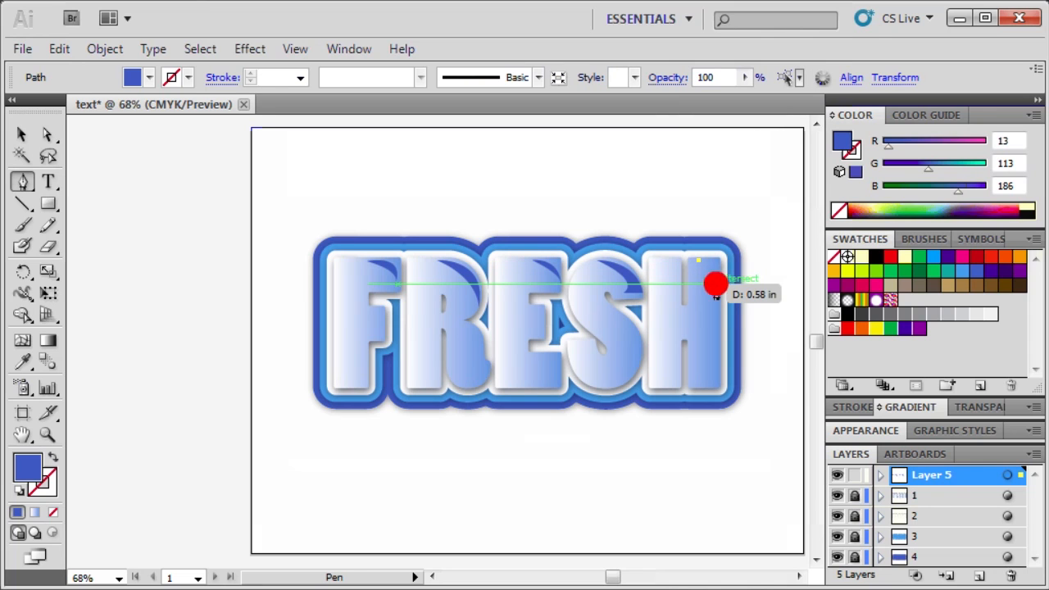
pyautogui.moveTo(713, 281); pyautogui.dragTo(695, 264)
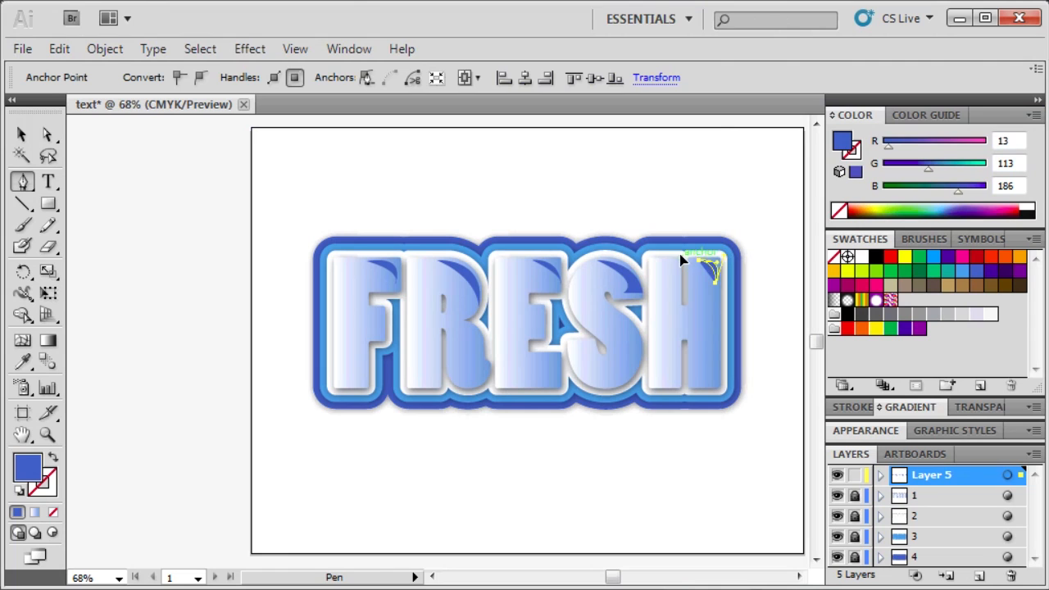
pyautogui.press('v')
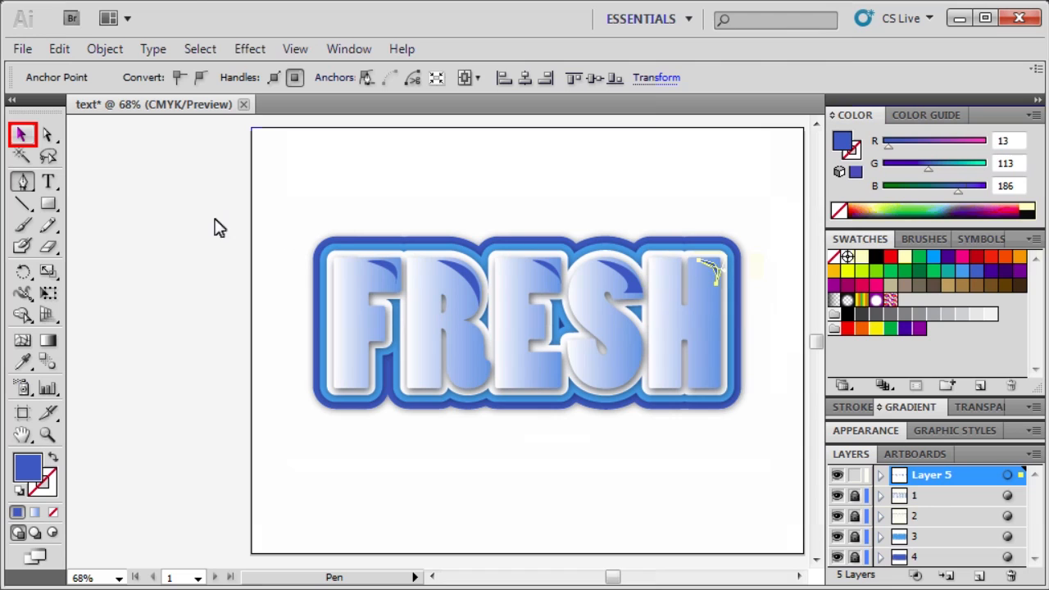
# - Select the highlight shapes on all five letters, F, R, E, S and H, together
pyautogui.click(22, 135)
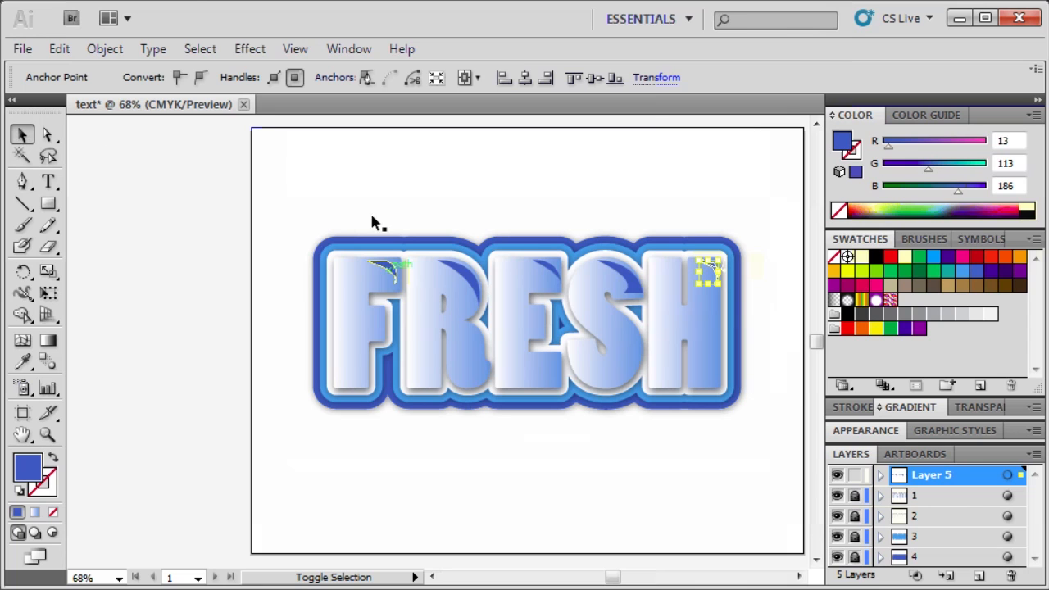
pyautogui.click(386, 265)
pyautogui.click(465, 275)
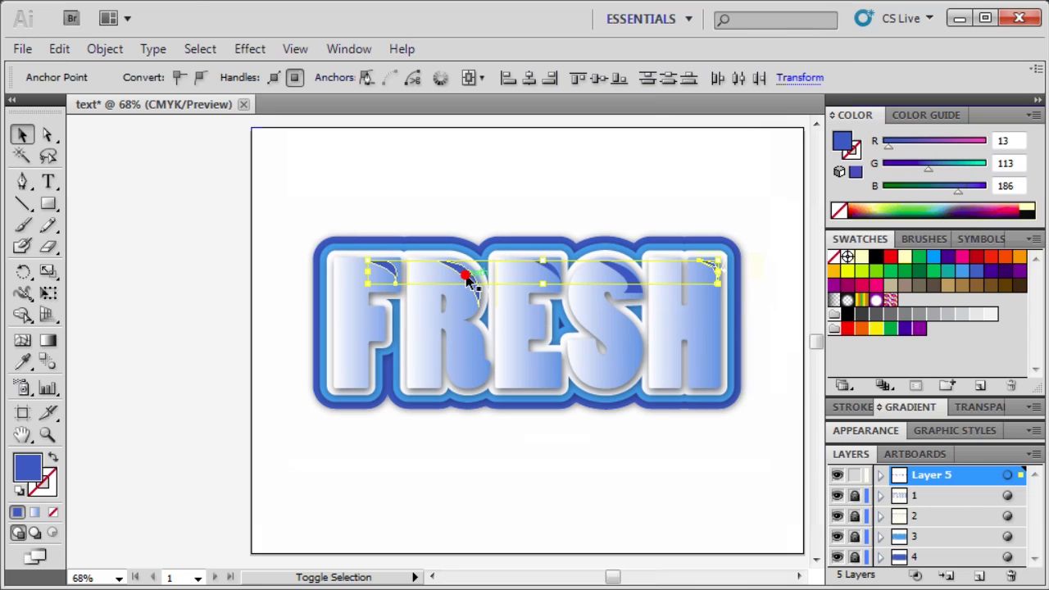
pyautogui.keyDown('shift'); pyautogui.click(546, 267); pyautogui.keyUp('shift')
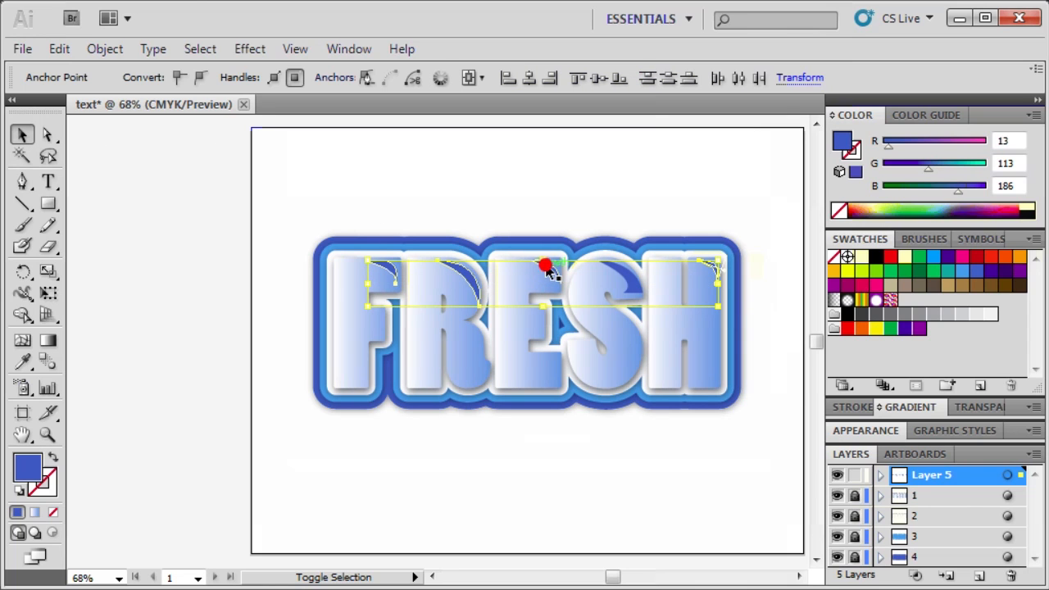
pyautogui.keyDown('shift'); pyautogui.click(631, 291); pyautogui.keyUp('shift')
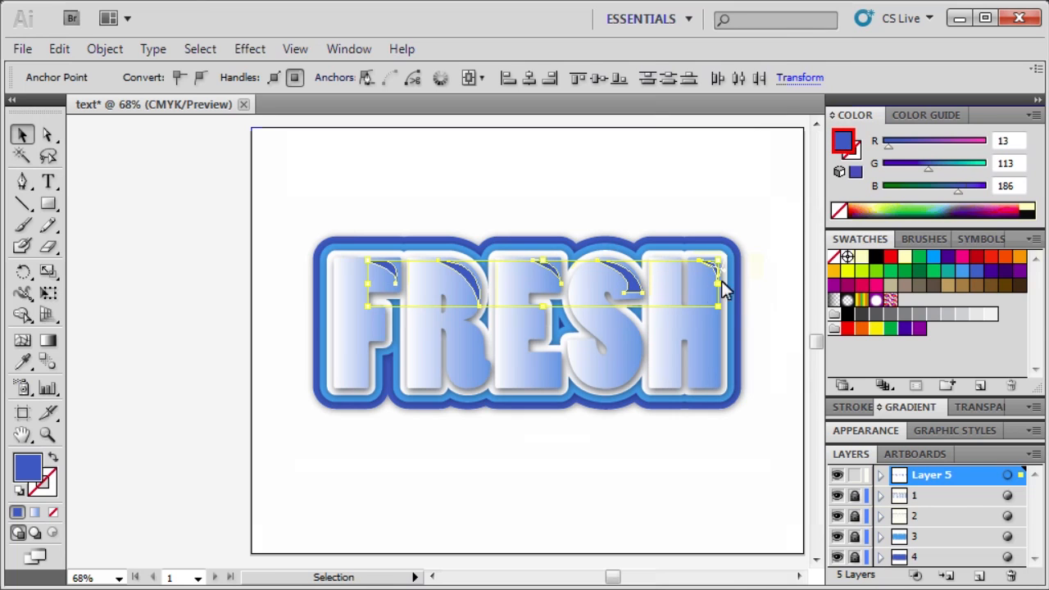
# - Set the fill colour of the selected highlight shapes on all five letters to white (FFFFFF)
pyautogui.doubleClick(843, 140)
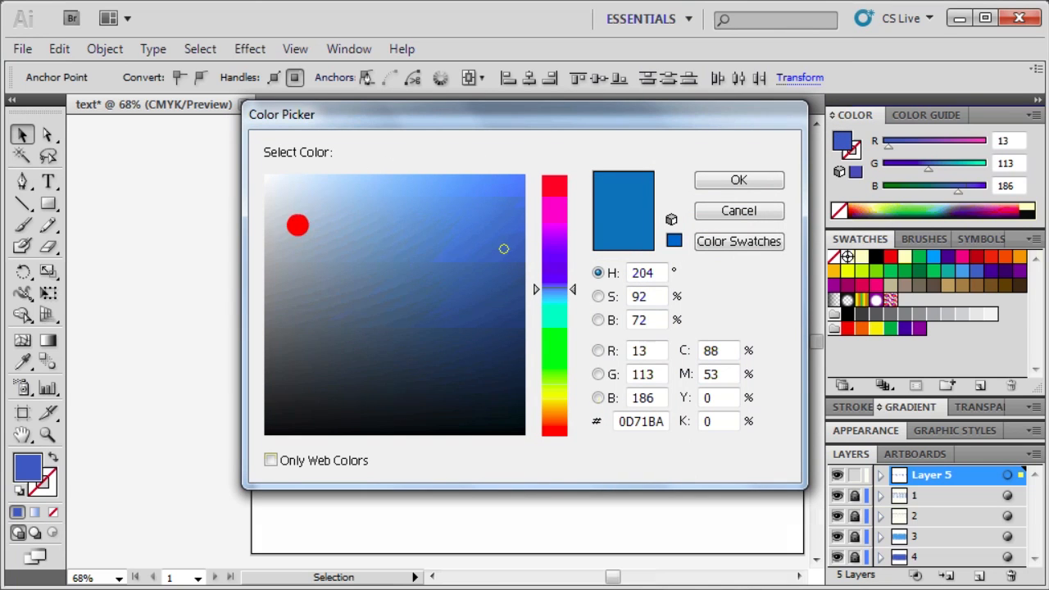
pyautogui.click(266, 176)
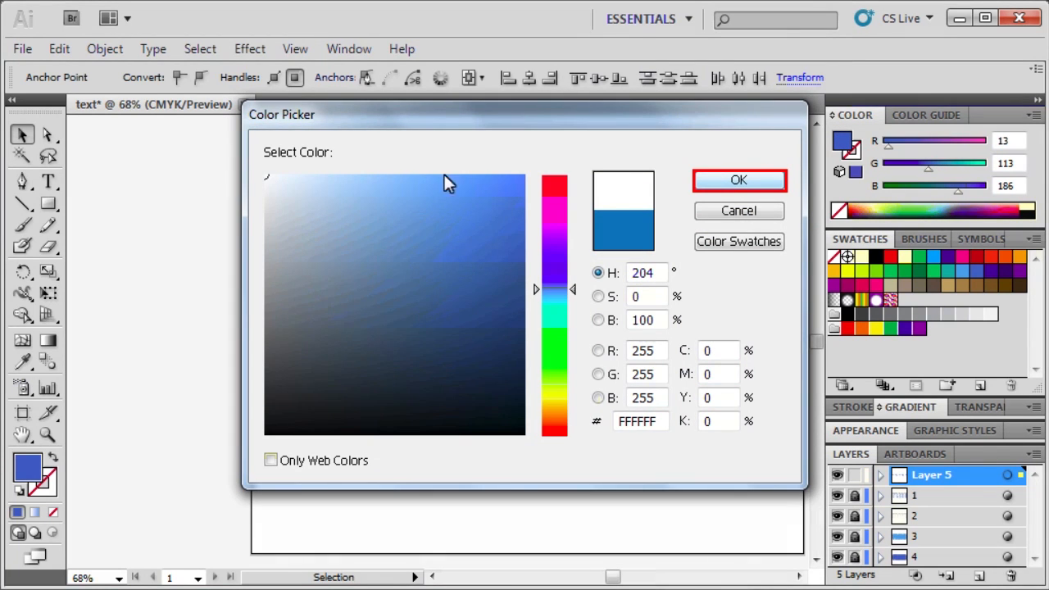
pyautogui.click(732, 178)
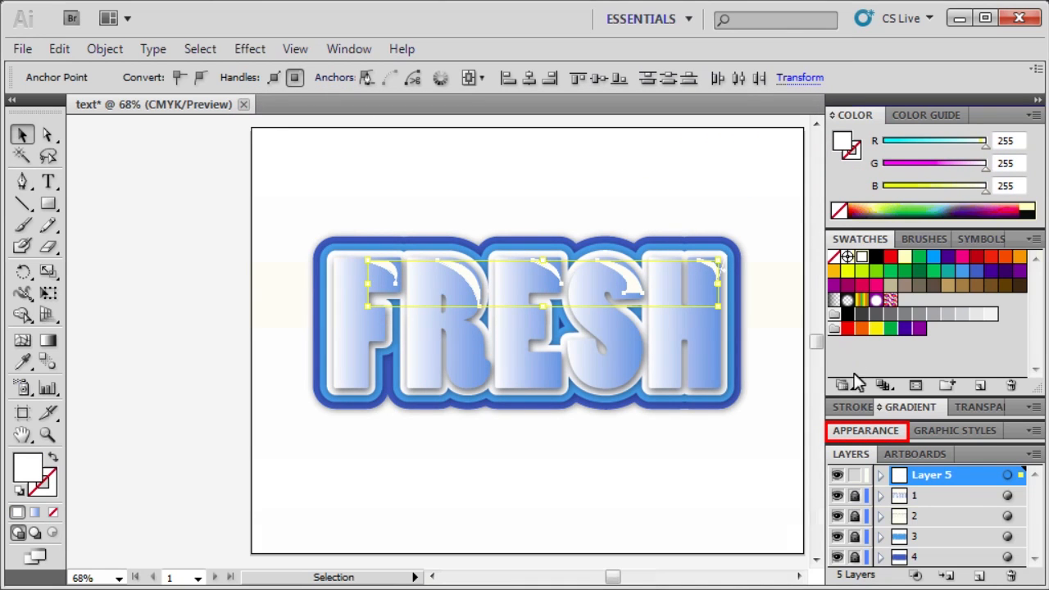
# - Lower the opacity of the selected white highlight shapes to 54% in Normal blending mode and deselect them
pyautogui.click(859, 431)
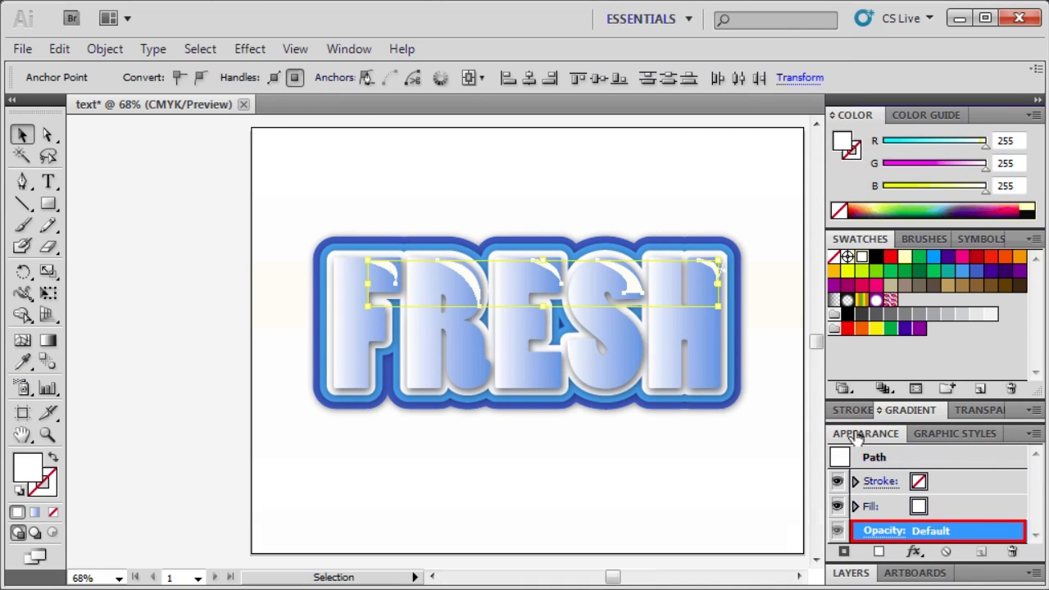
pyautogui.click(883, 533)
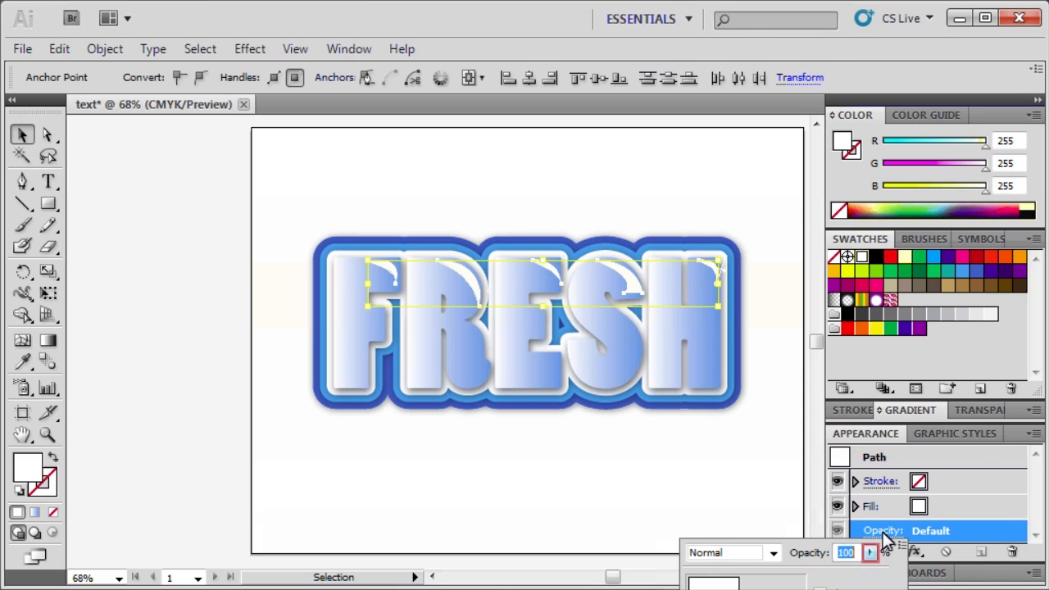
pyautogui.click(869, 553)
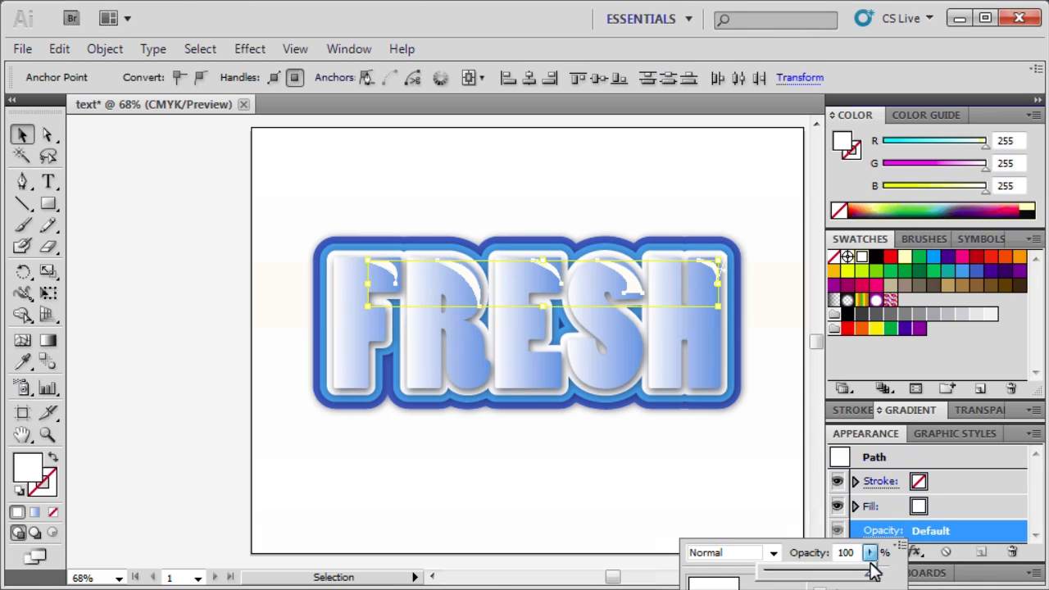
pyautogui.moveTo(875, 572); pyautogui.dragTo(822, 581)
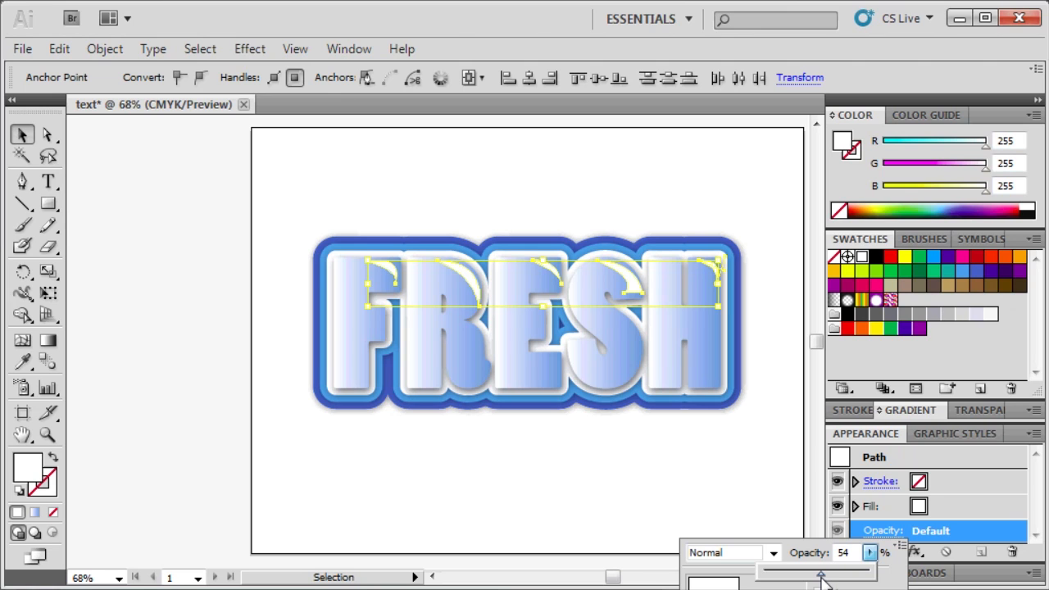
pyautogui.click(946, 534)
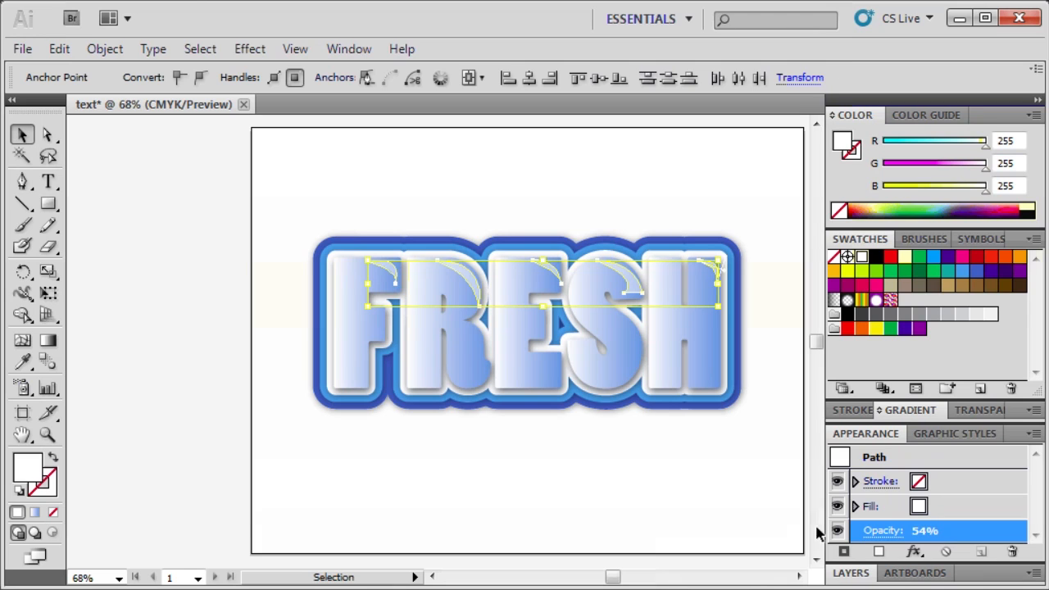
pyautogui.click(711, 476)
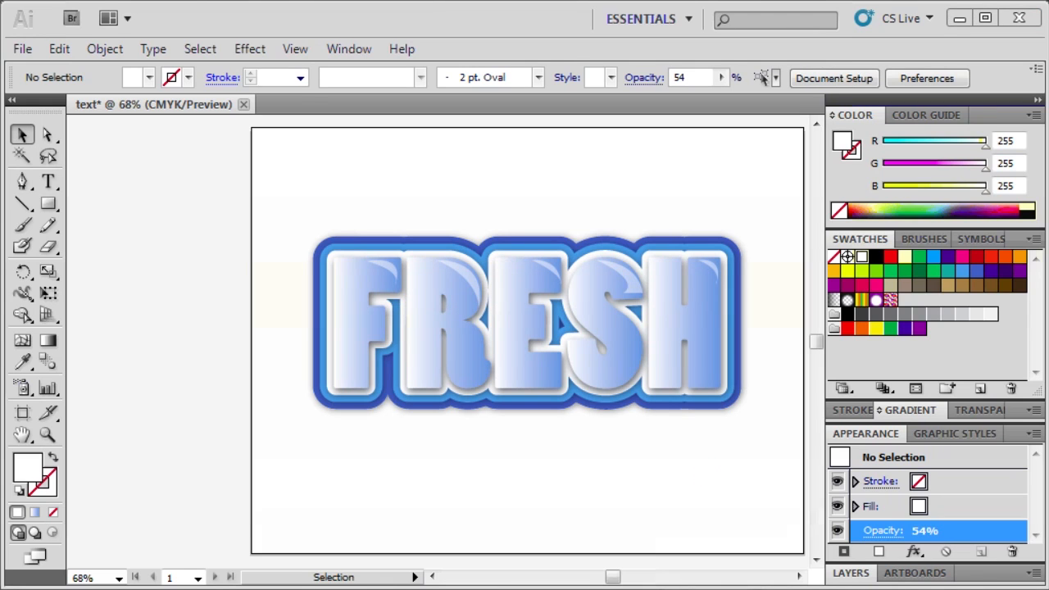